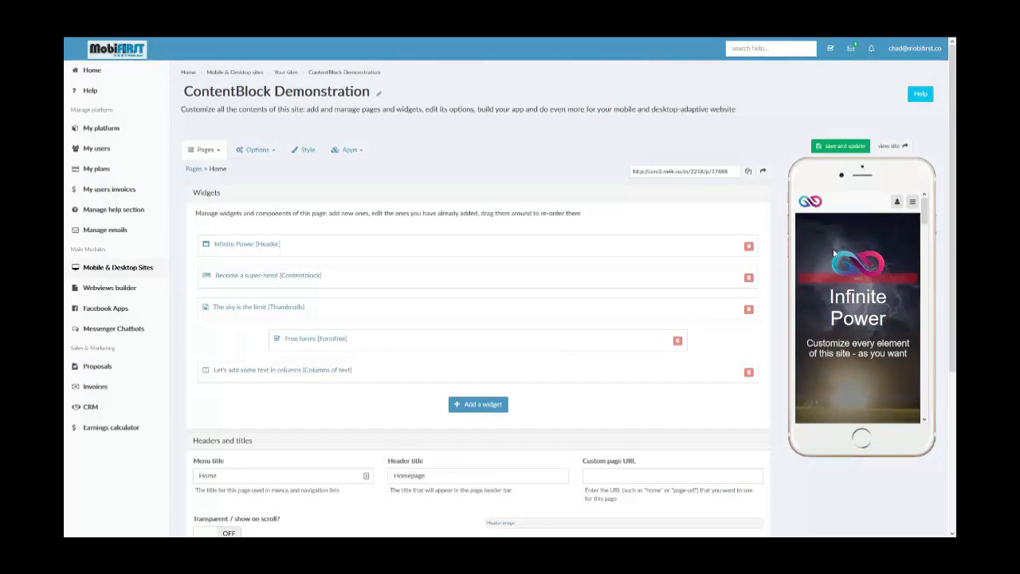
- Examine the "Become a super-hero!" content block in the phone preview, from its title down to its button
scroll(892, 337, down, 1)
scroll(882, 331, up, 1)
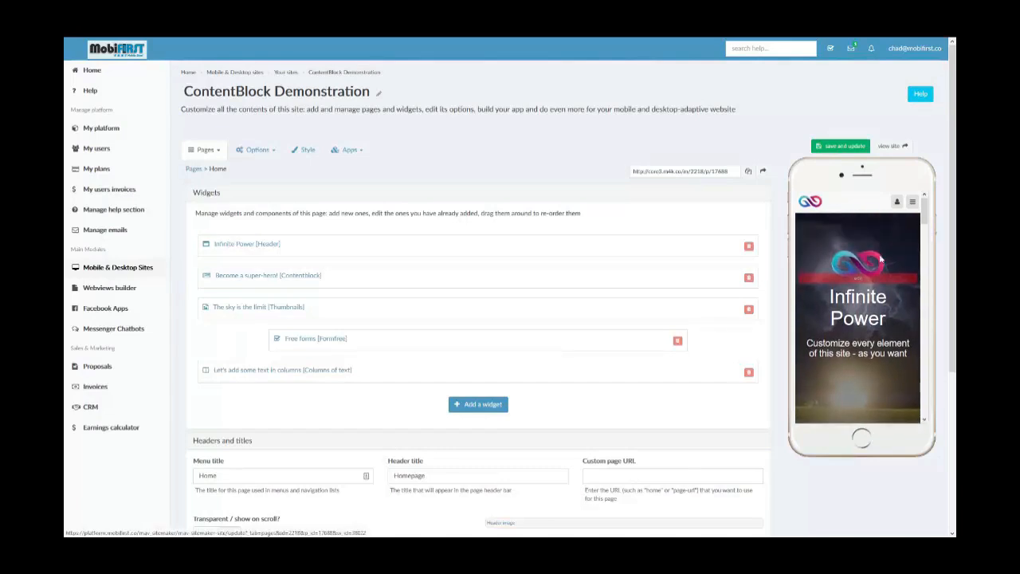
scroll(880, 256, down, 2)
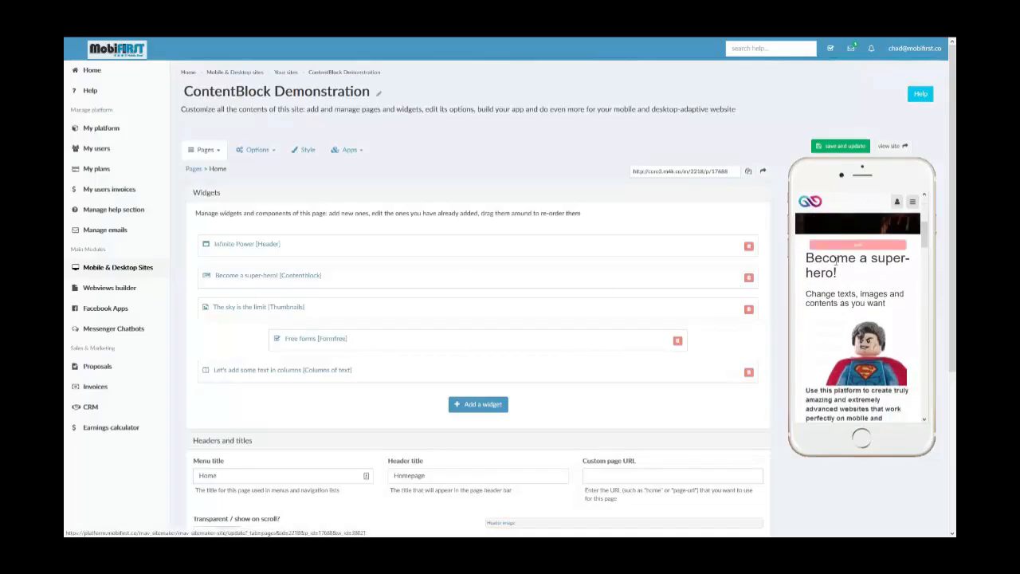
scroll(838, 259, down, 1)
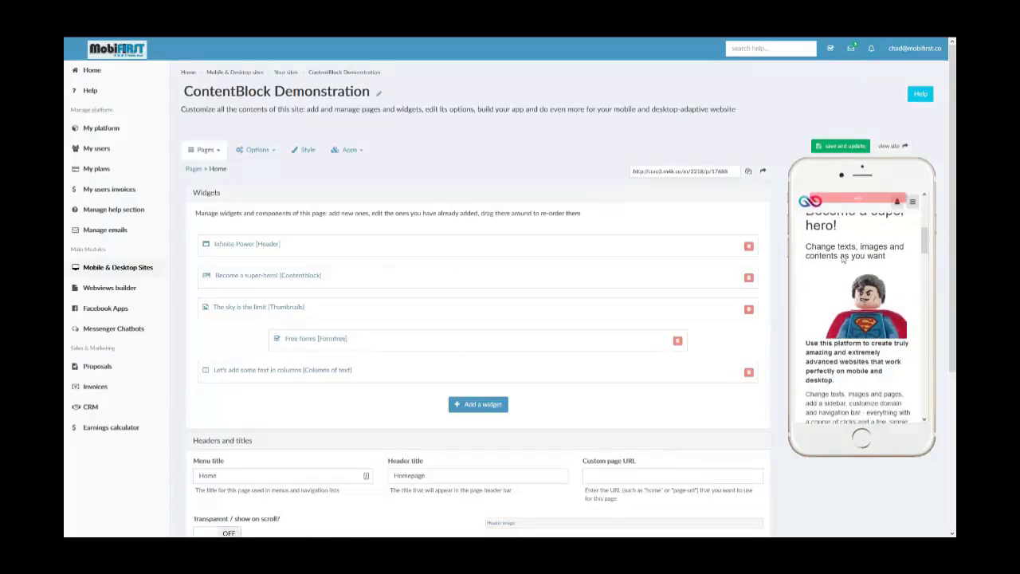
scroll(860, 343, down, 3)
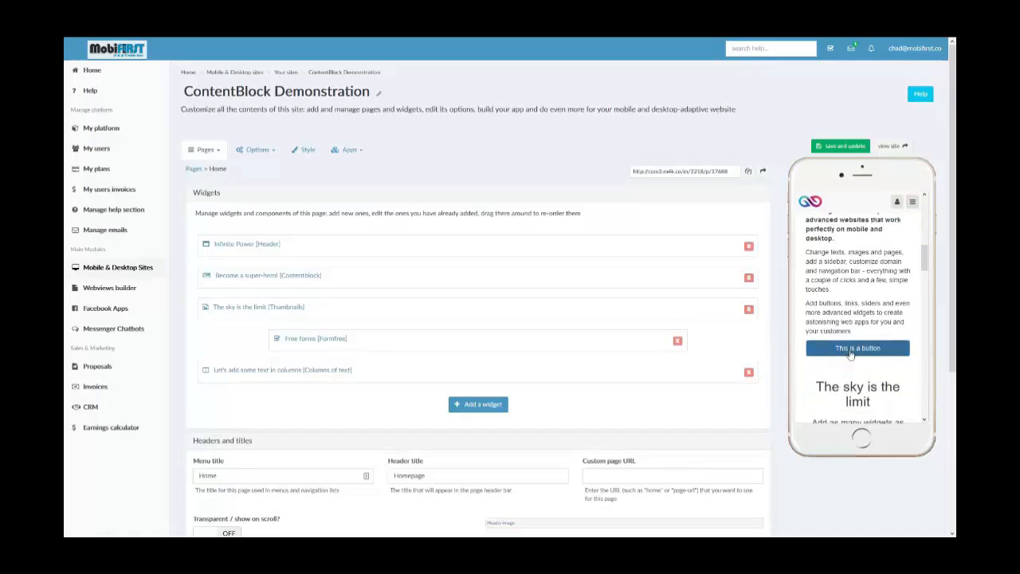
scroll(850, 355, up, 5)
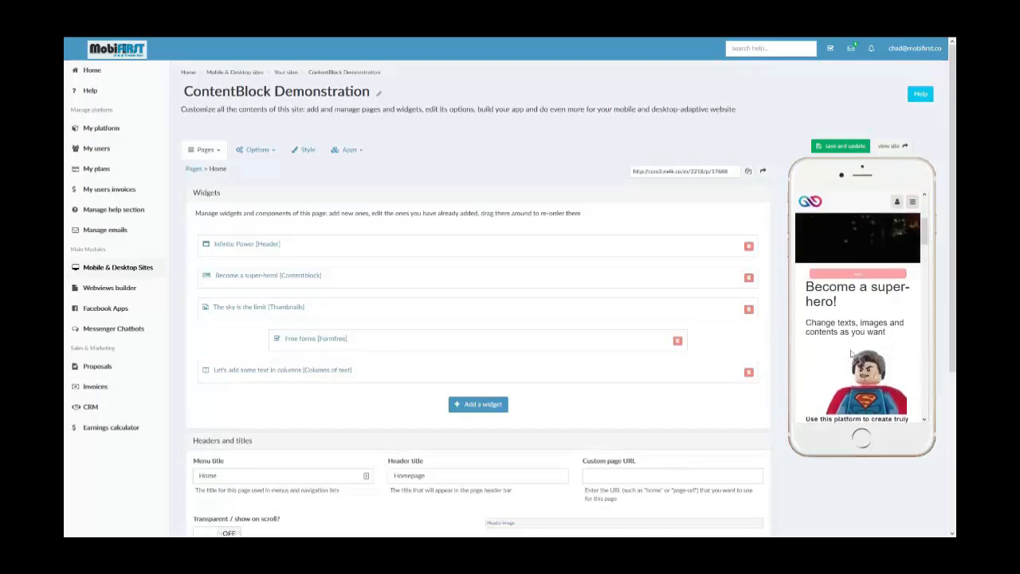
scroll(851, 355, down, 3)
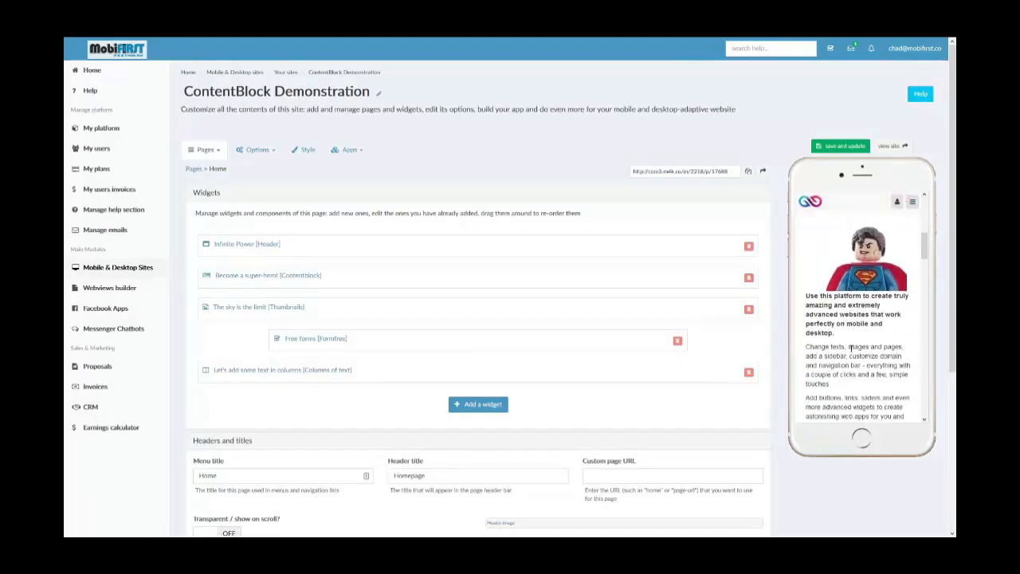
scroll(851, 349, up, 1)
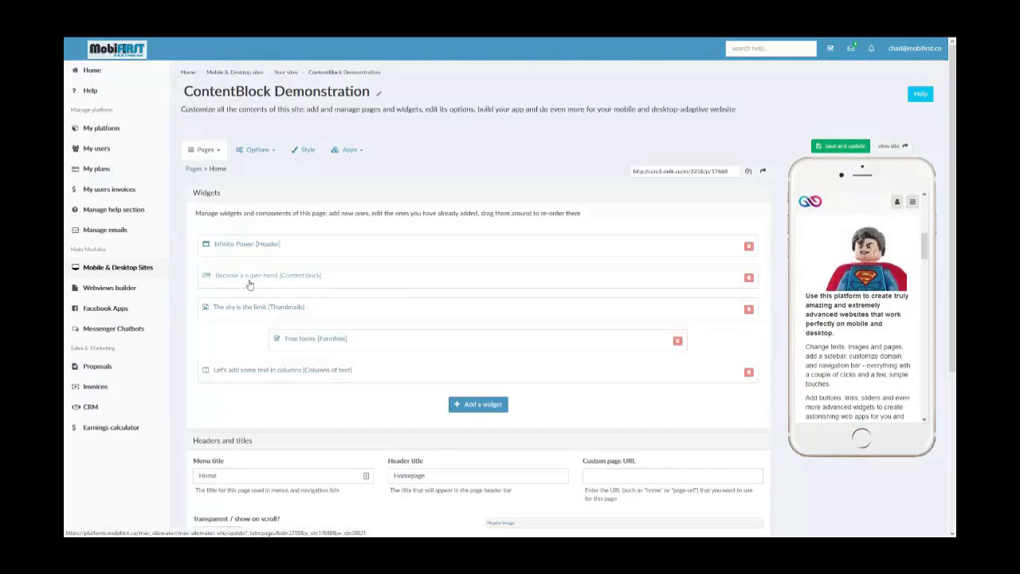
- Look over the library of widgets that can be added to the page, without adding one
click(481, 403)
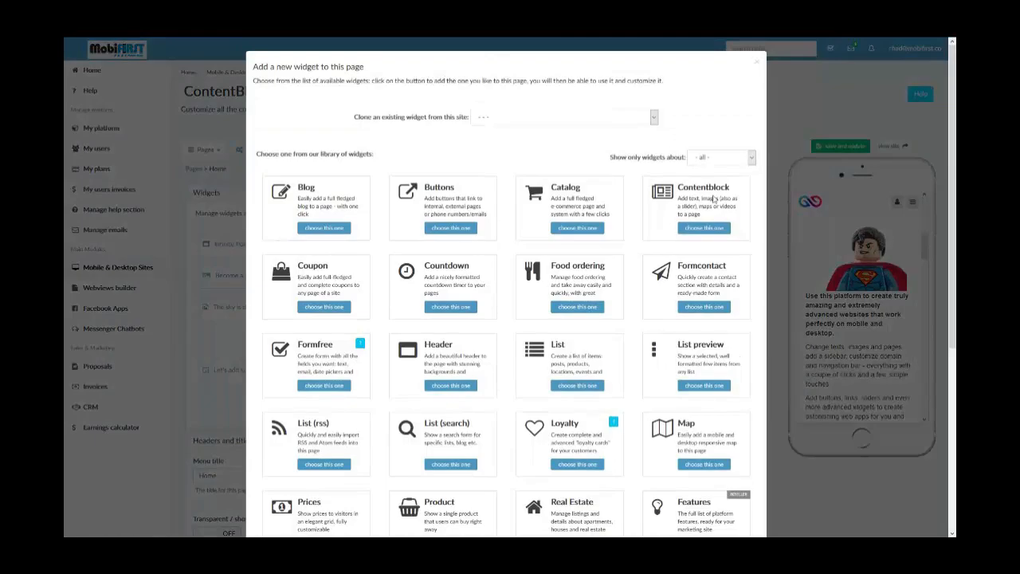
click(757, 63)
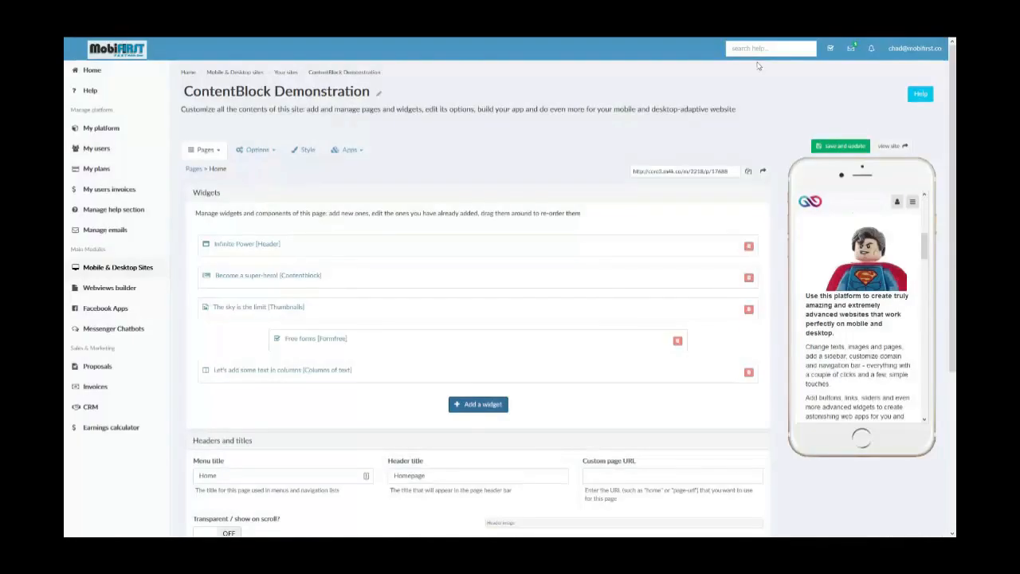
- Open the "Become a super-hero!" ContentBlock widget for editing and bring its section into view in the phone preview
click(267, 279)
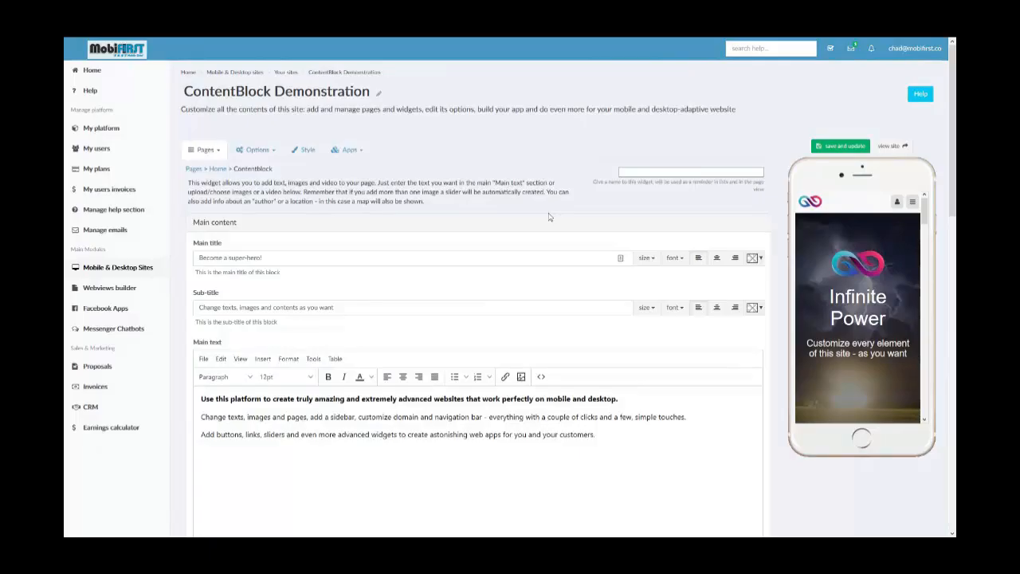
scroll(908, 291, down, 2)
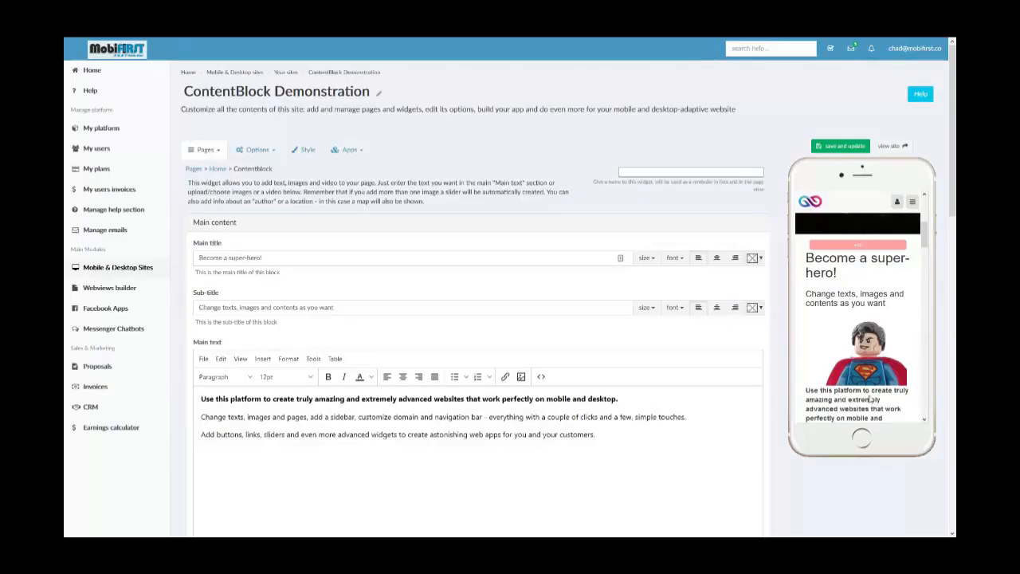
scroll(870, 400, down, 1)
scroll(861, 384, up, 1)
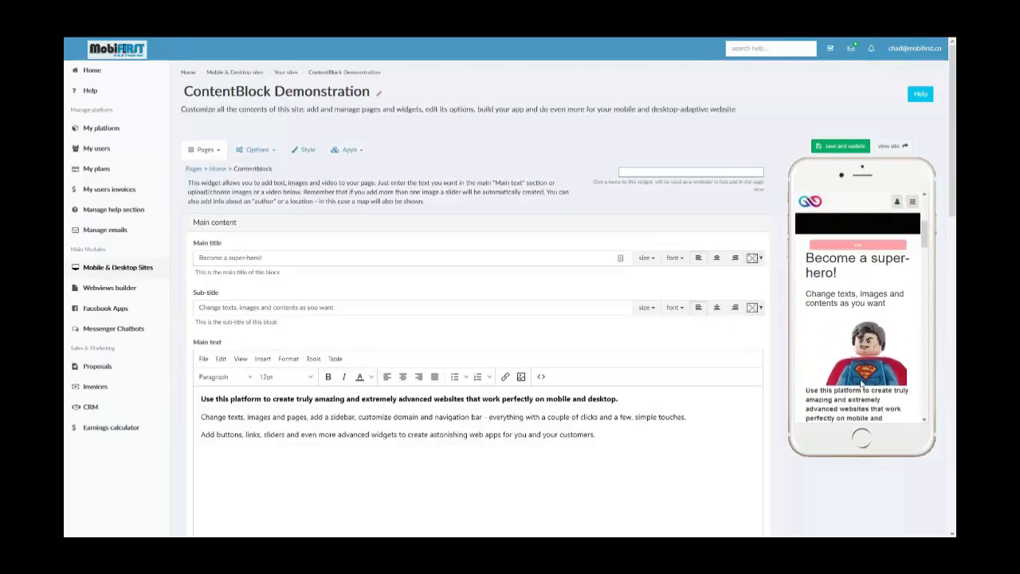
- Check the size, font and colour choices available for the content block's main title, leaving them unchanged
click(375, 254)
triple_click(375, 254)
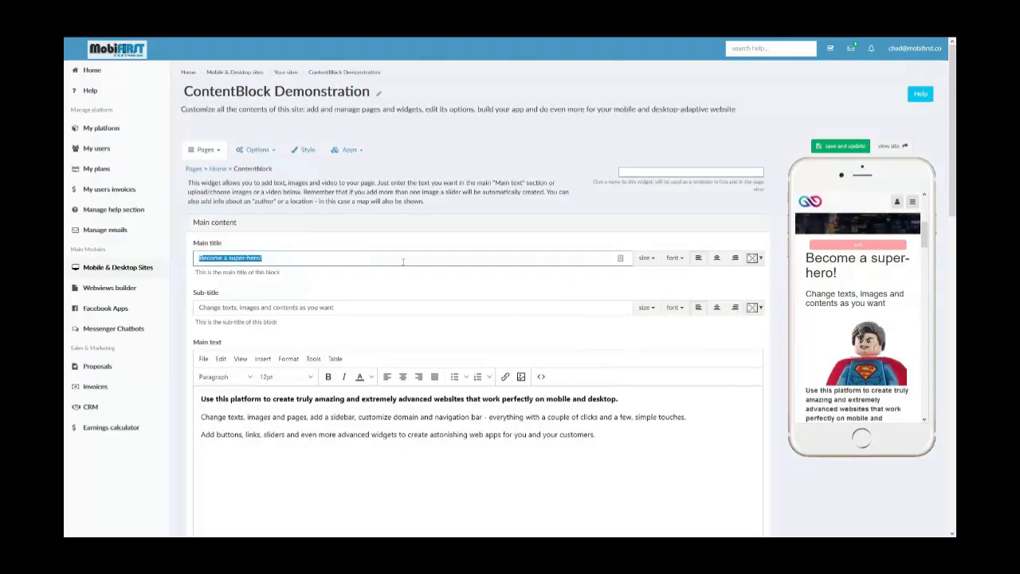
click(645, 258)
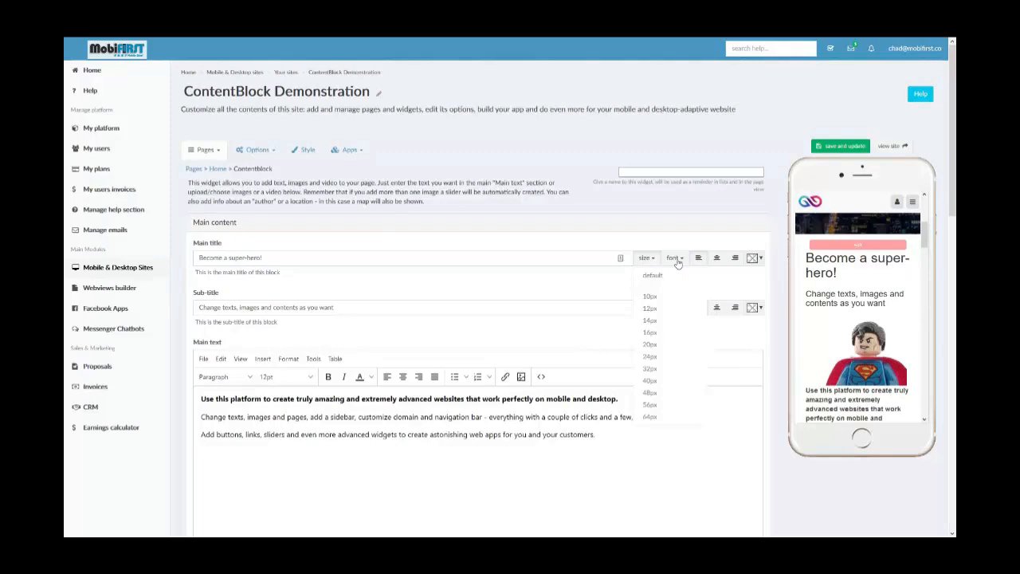
click(673, 258)
click(678, 263)
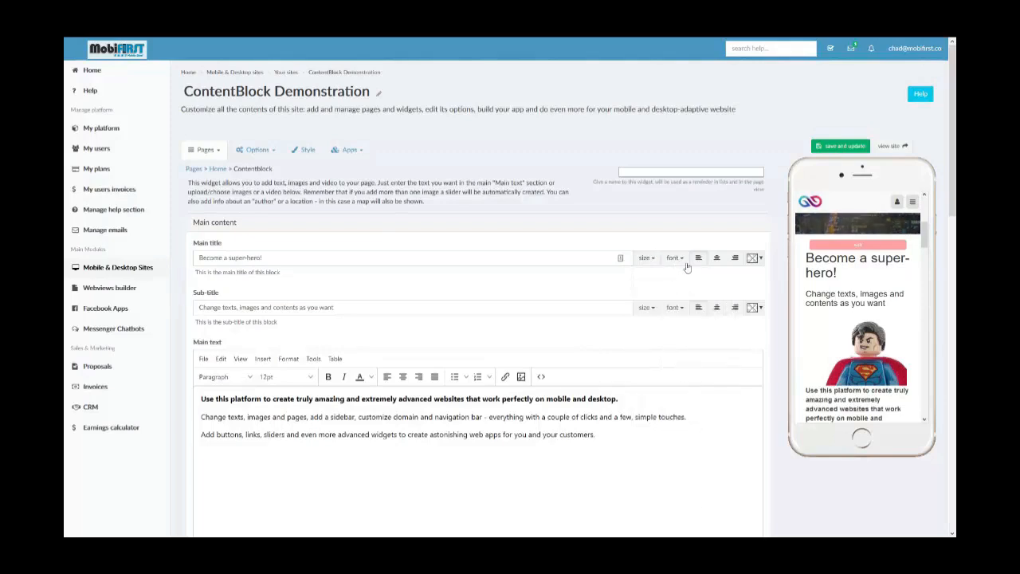
click(759, 261)
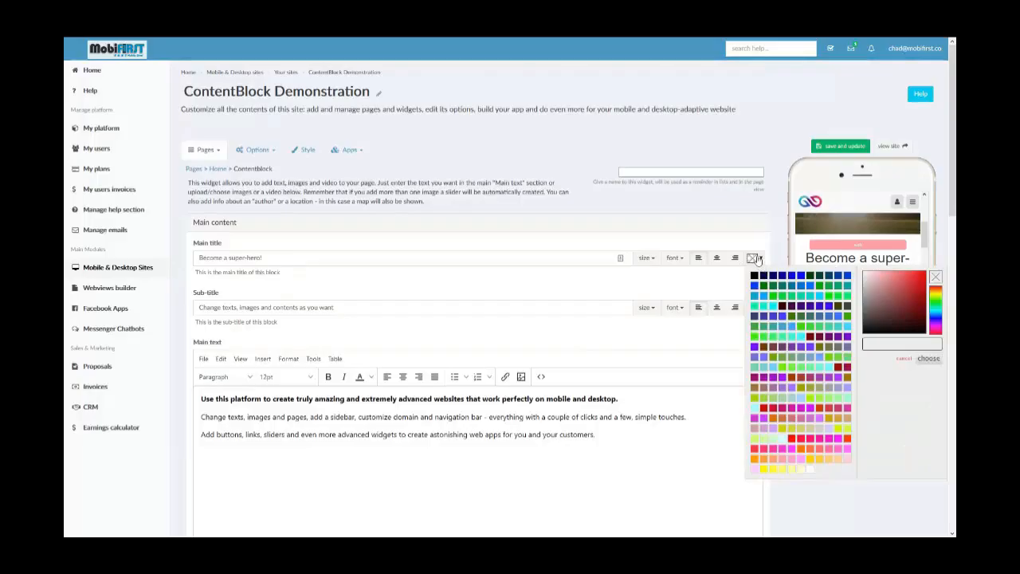
click(757, 259)
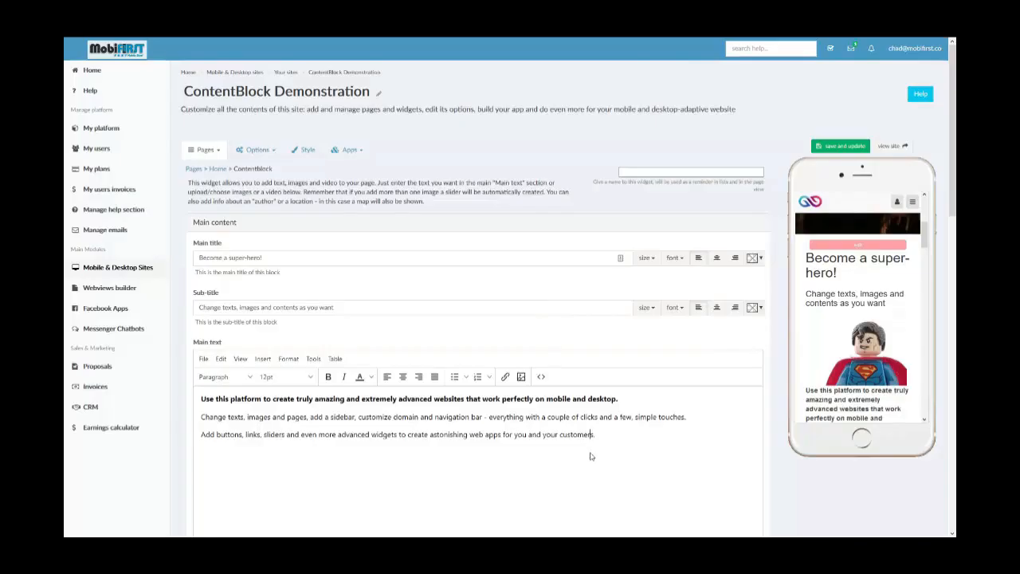
- Clear the whole main text by starting a new document in its editor, and undo the clearing
scroll(592, 454, down, 1)
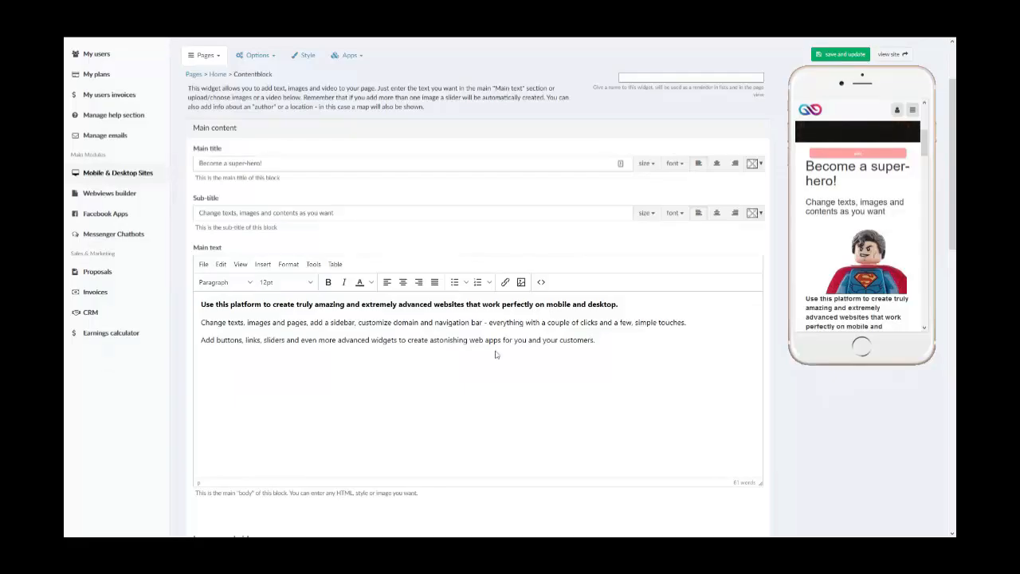
click(204, 265)
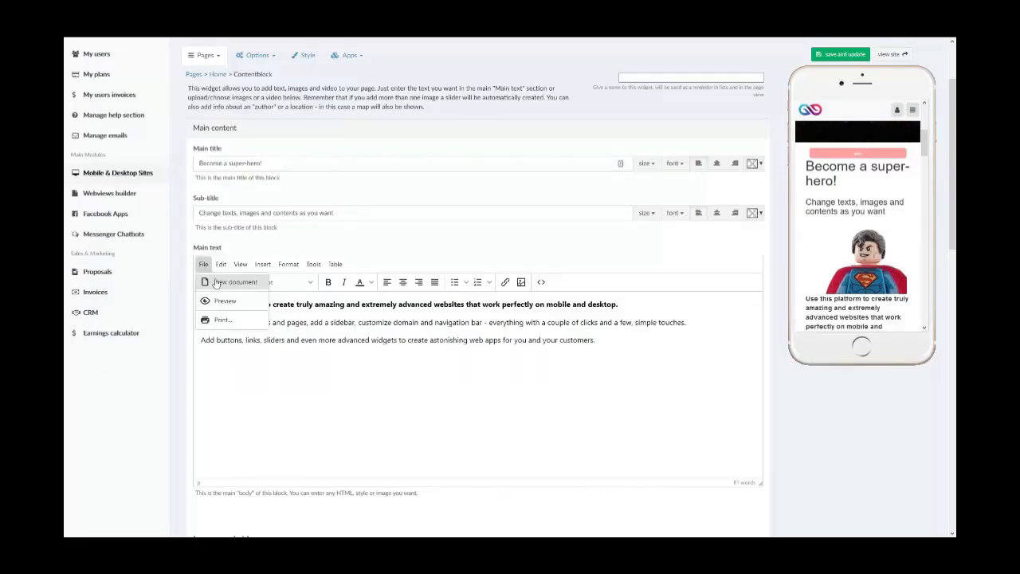
click(550, 384)
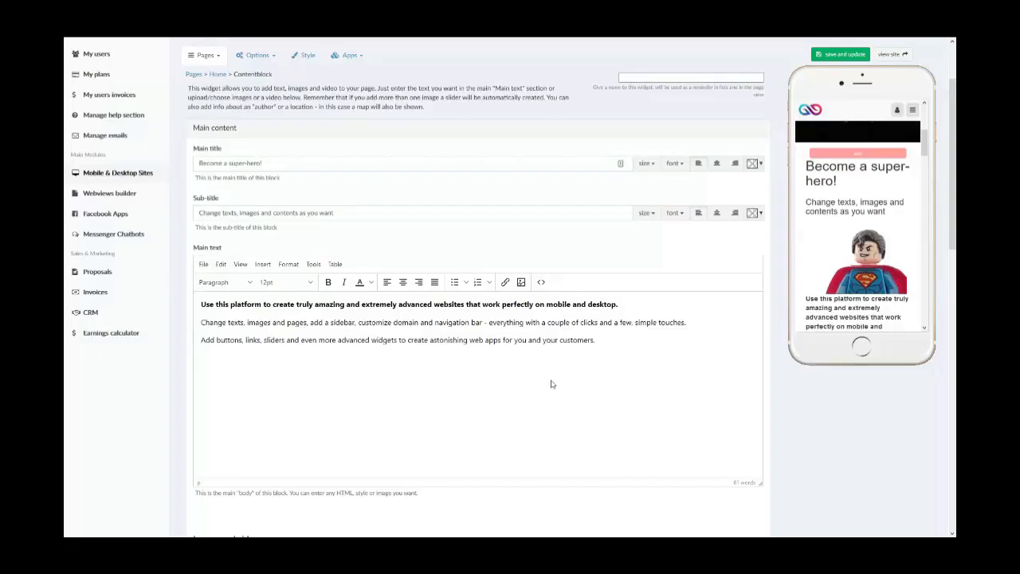
key(ctrl+a)
click(204, 264)
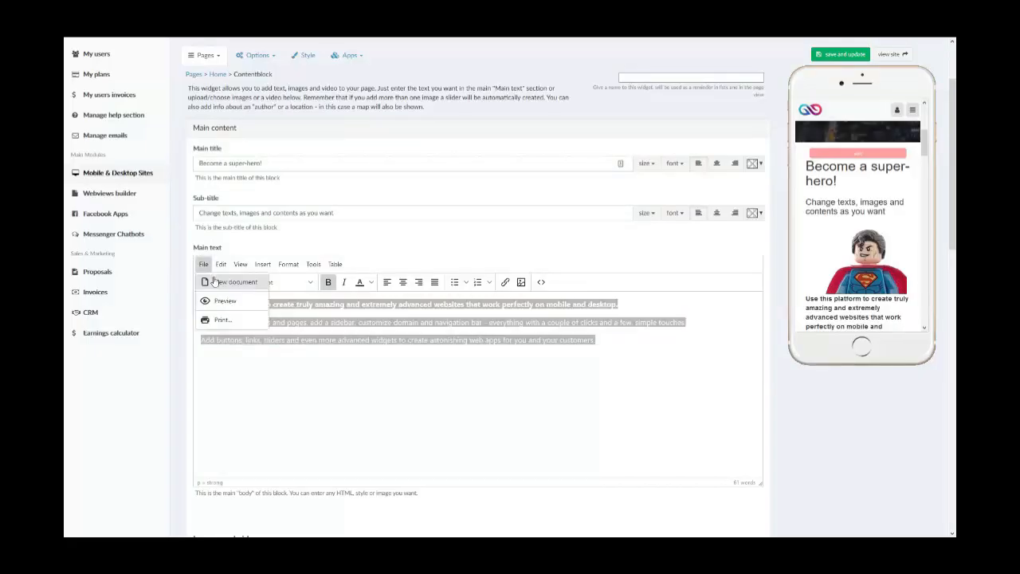
click(231, 282)
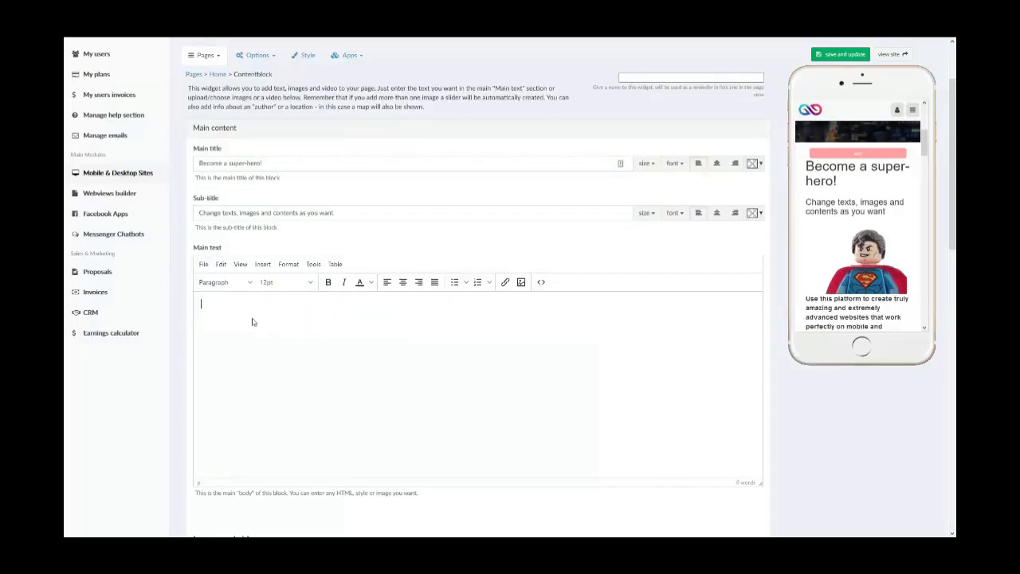
key(ctrl+z)
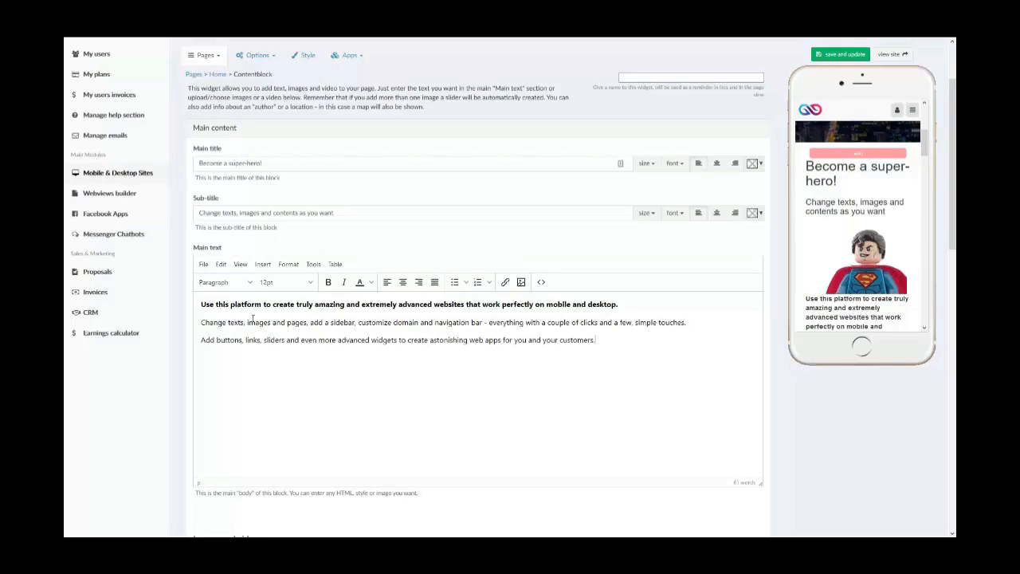
- Preview the content block's main text and close the preview
click(221, 264)
click(225, 266)
click(204, 263)
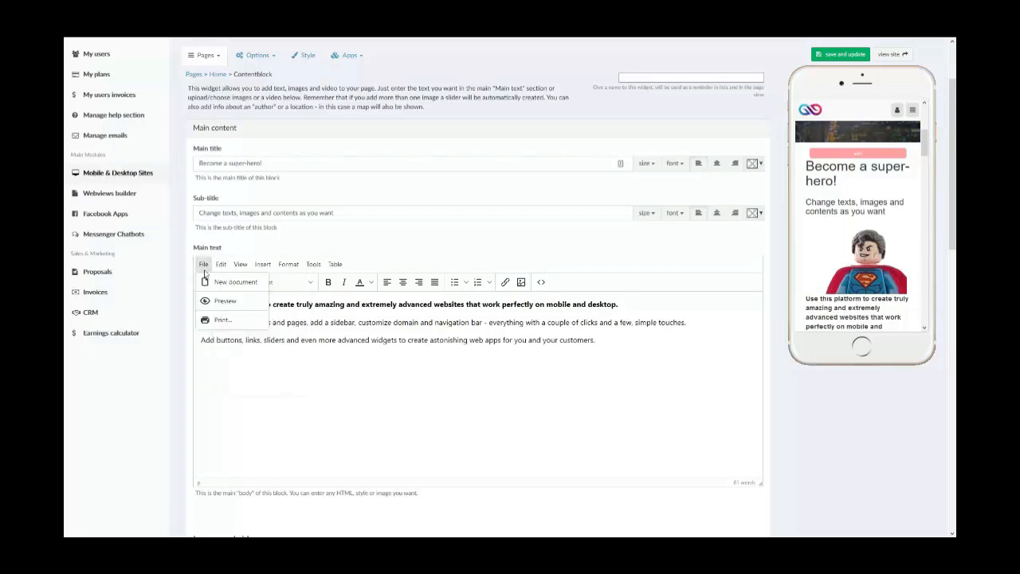
click(223, 301)
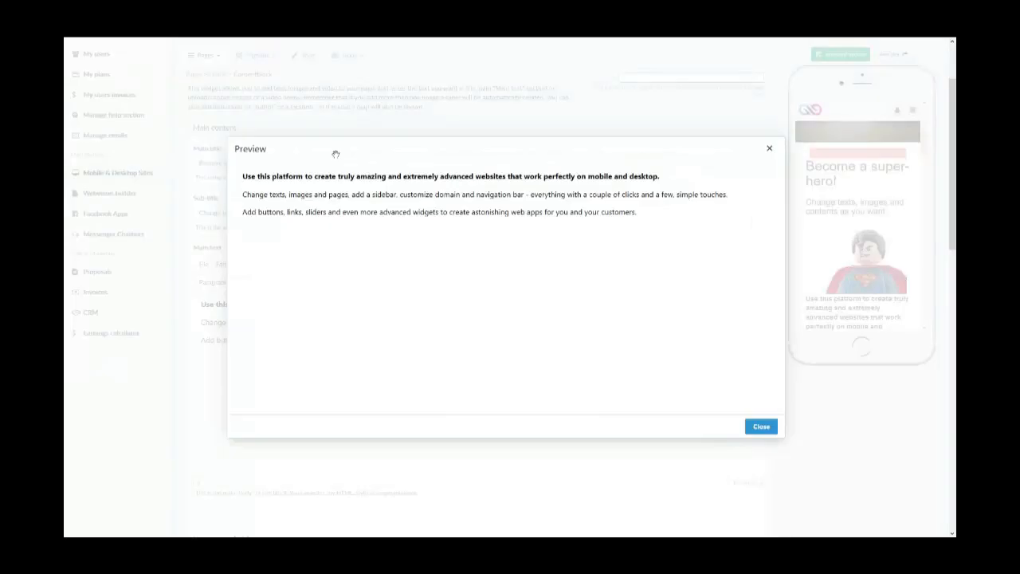
click(749, 428)
click(203, 264)
- Delete "nd even more advan" from the last paragraph of the main text and undo the deletion
click(220, 263)
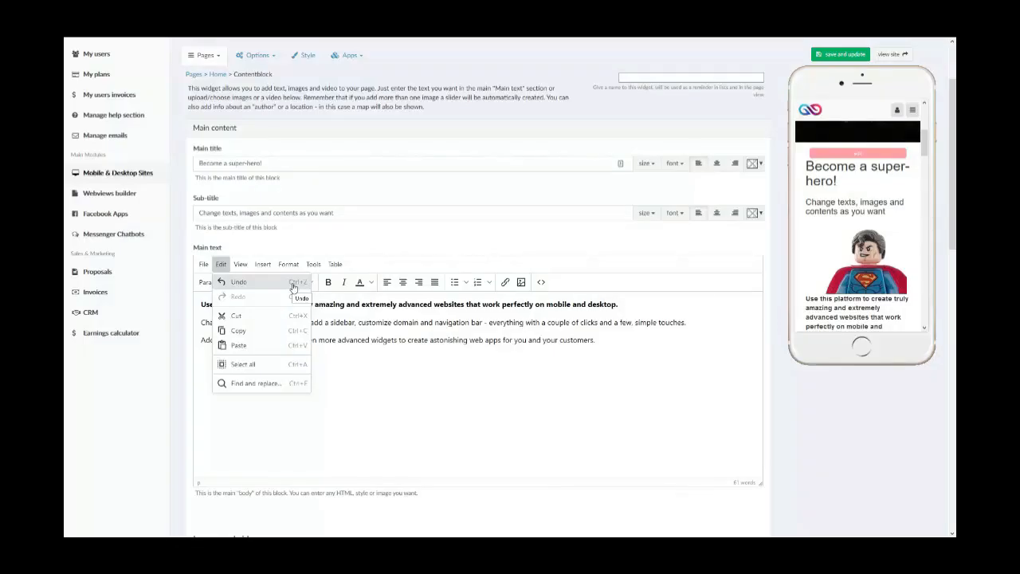
drag(357, 340, 292, 340)
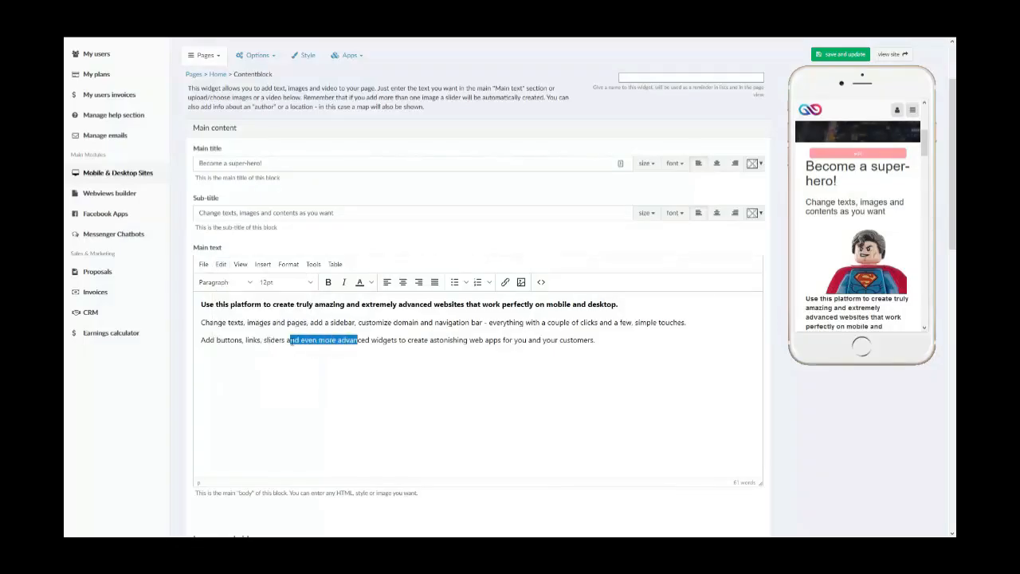
key(BackSpace)
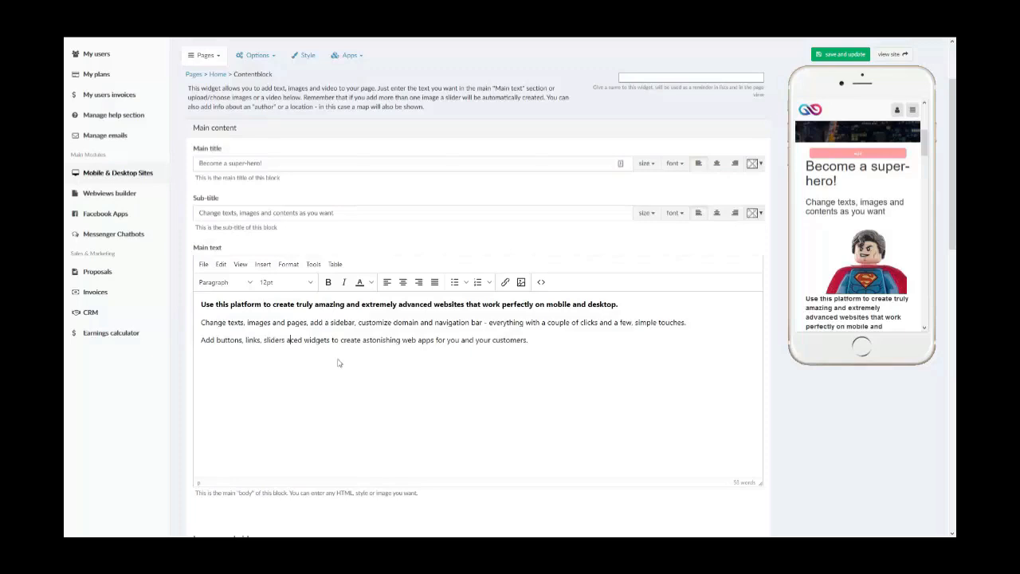
key(ctrl+z)
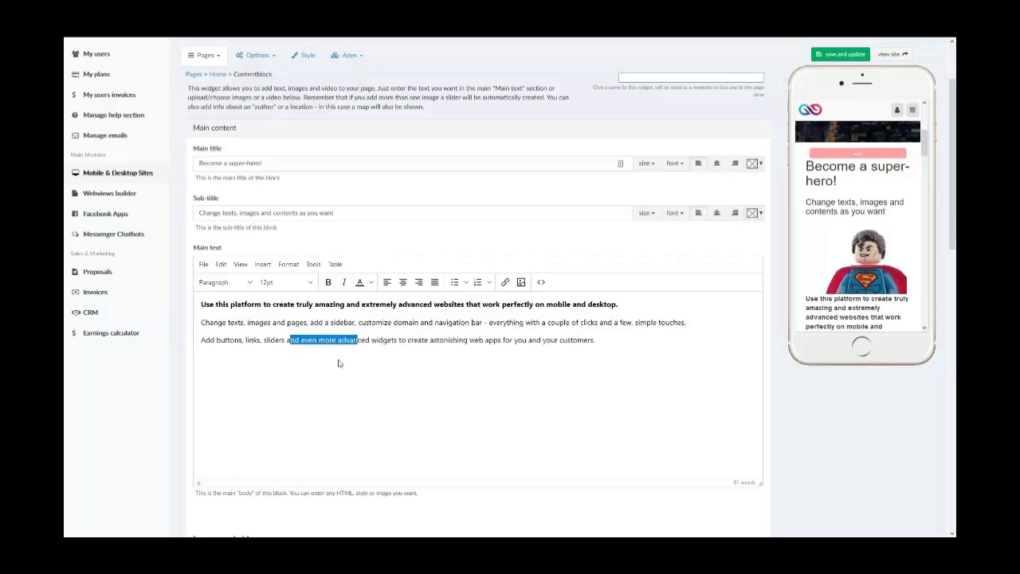
- Redo the deletion in the last paragraph of the main text, undo it again, and review the editing commands
click(221, 264)
mouse_move(240, 264)
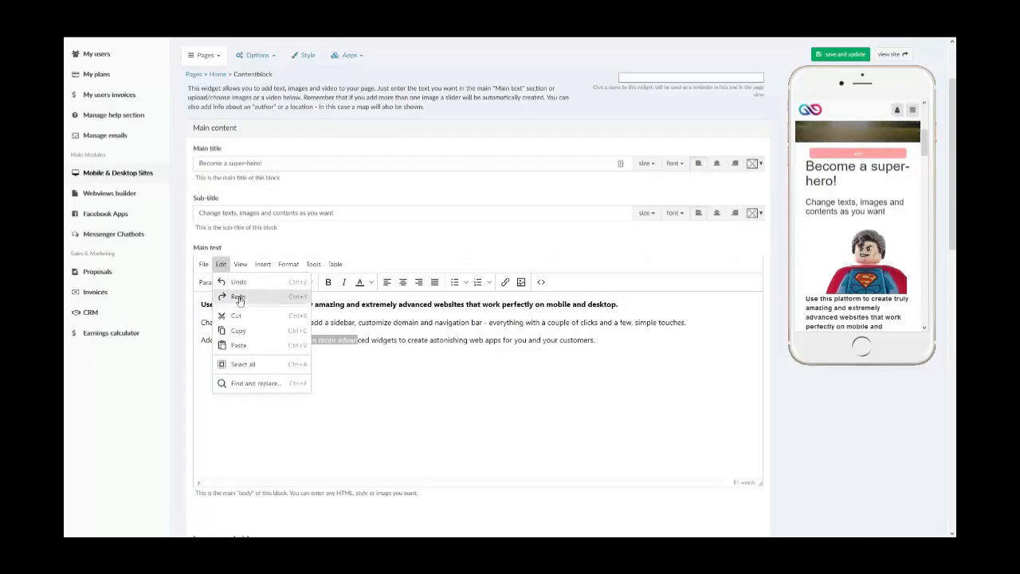
click(239, 297)
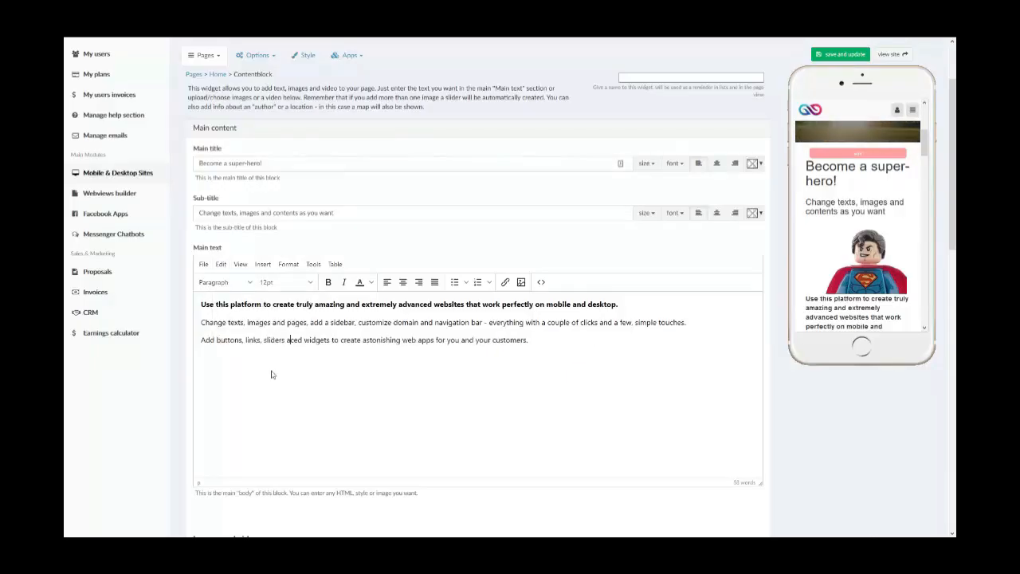
key(ctrl+z)
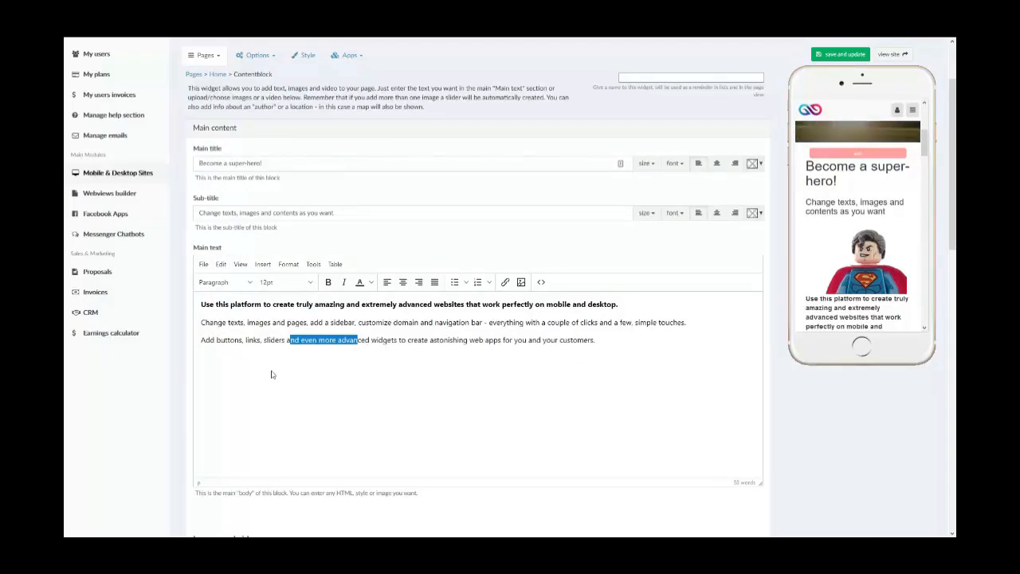
click(220, 265)
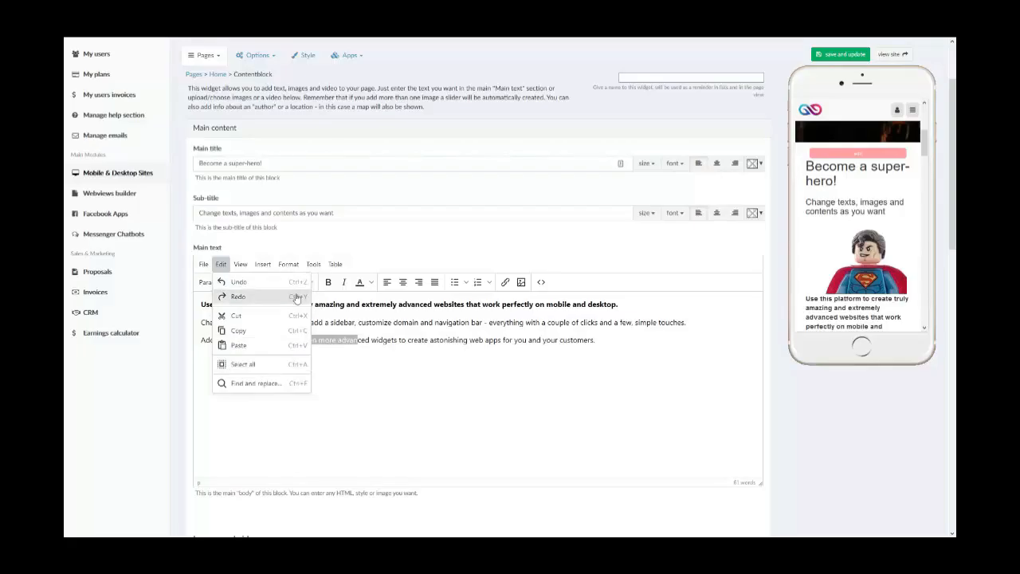
click(326, 421)
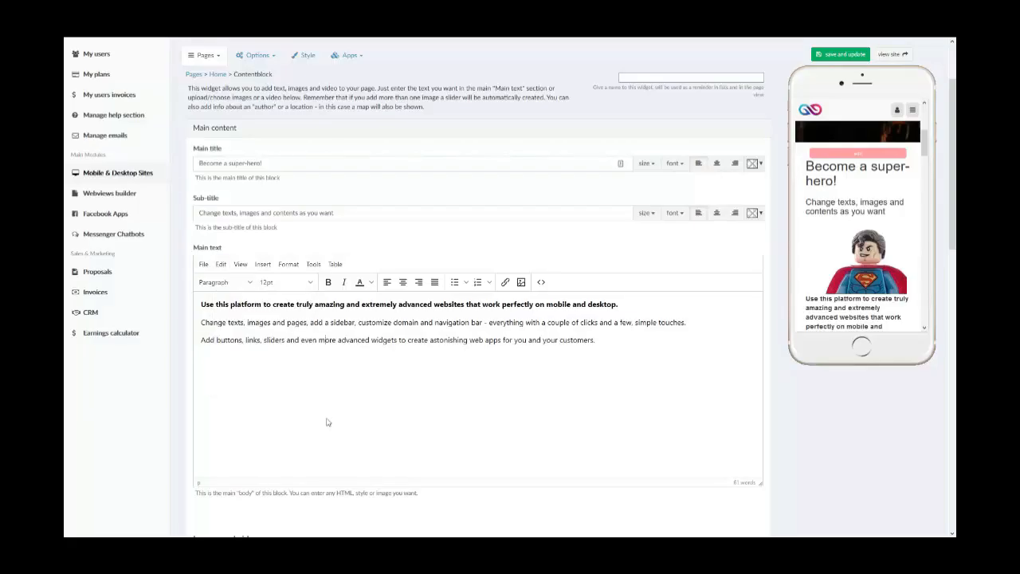
- View the HTML source code of the main text and close it without saving
click(241, 264)
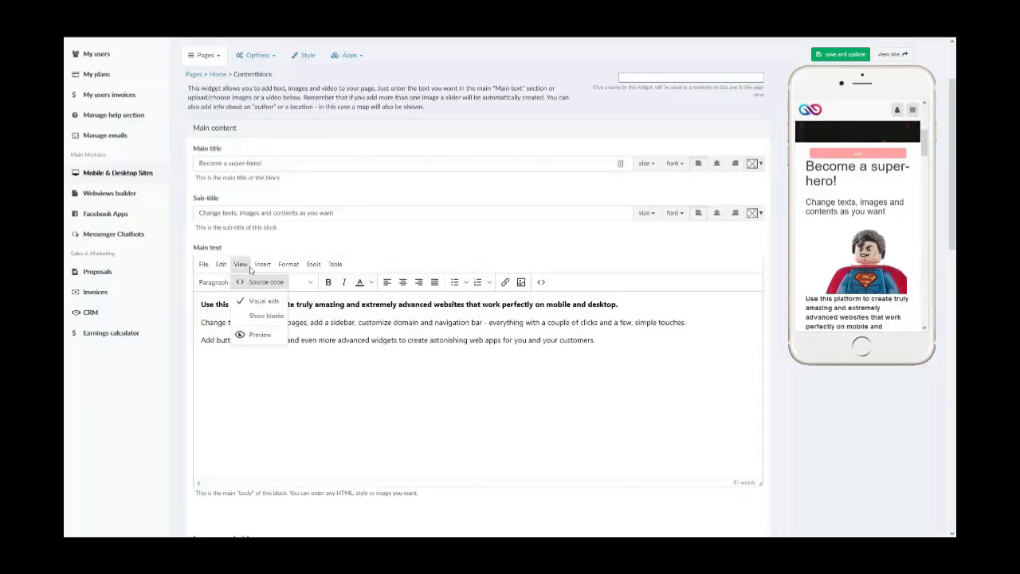
click(239, 281)
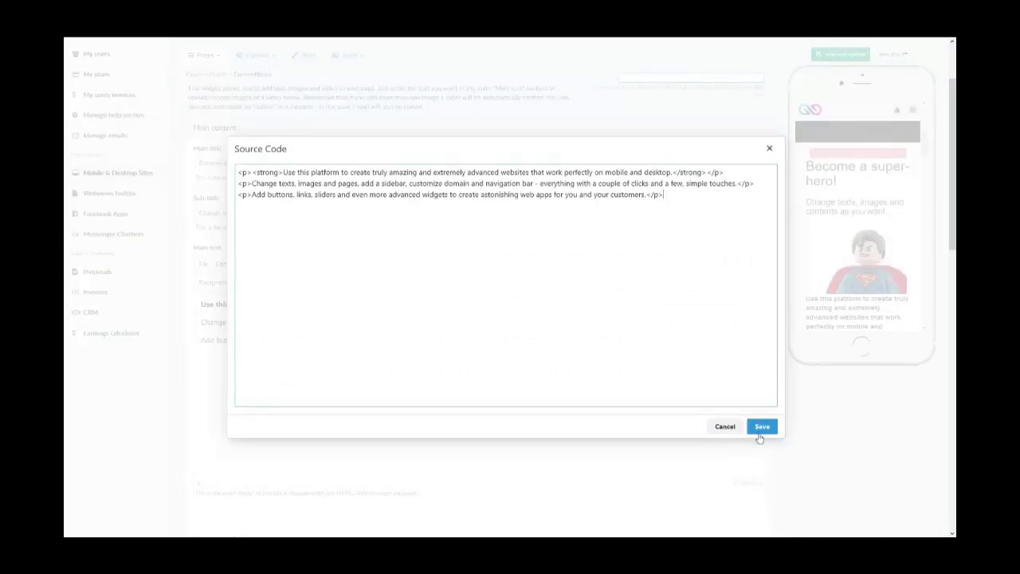
click(724, 426)
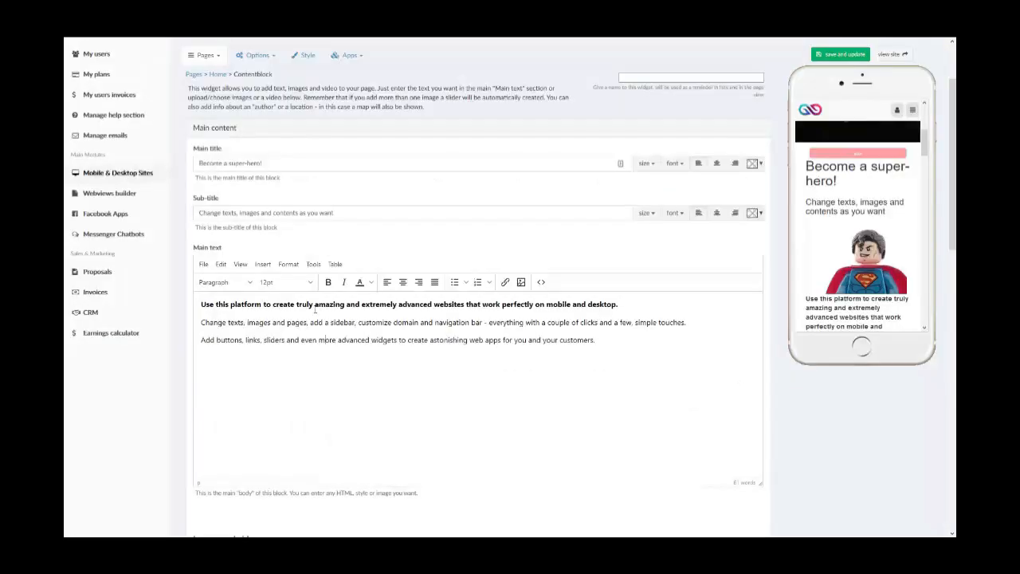
- Preview how the main text is rendered and close the preview
click(241, 265)
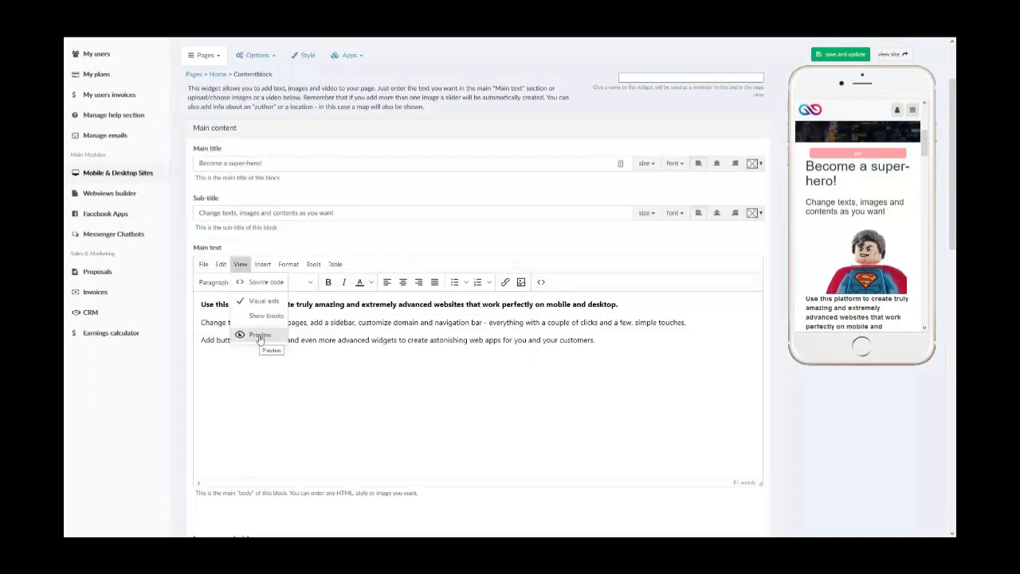
click(260, 335)
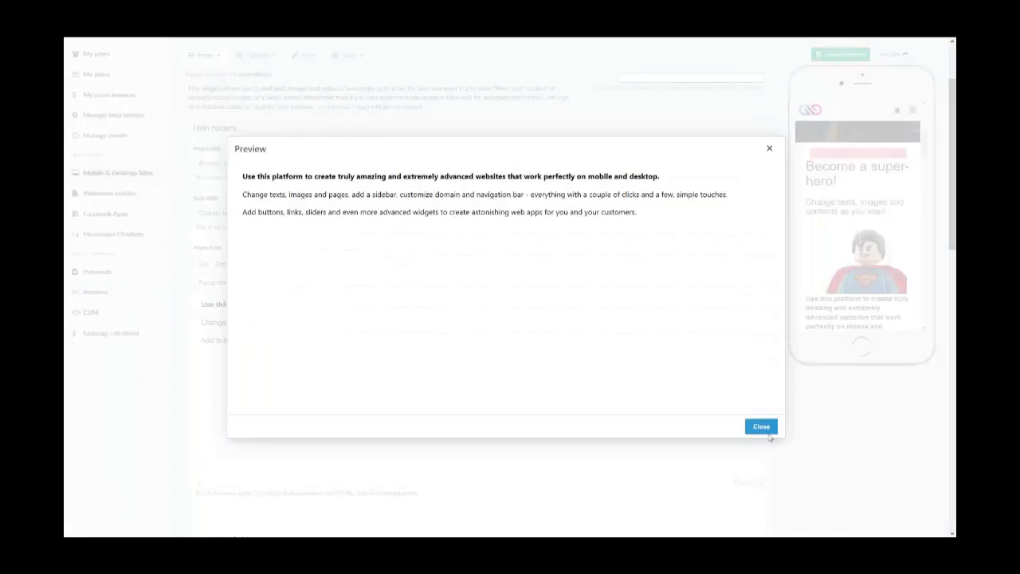
click(764, 430)
- Insert a table with three columns and two rows below the last paragraph of the main text
click(289, 264)
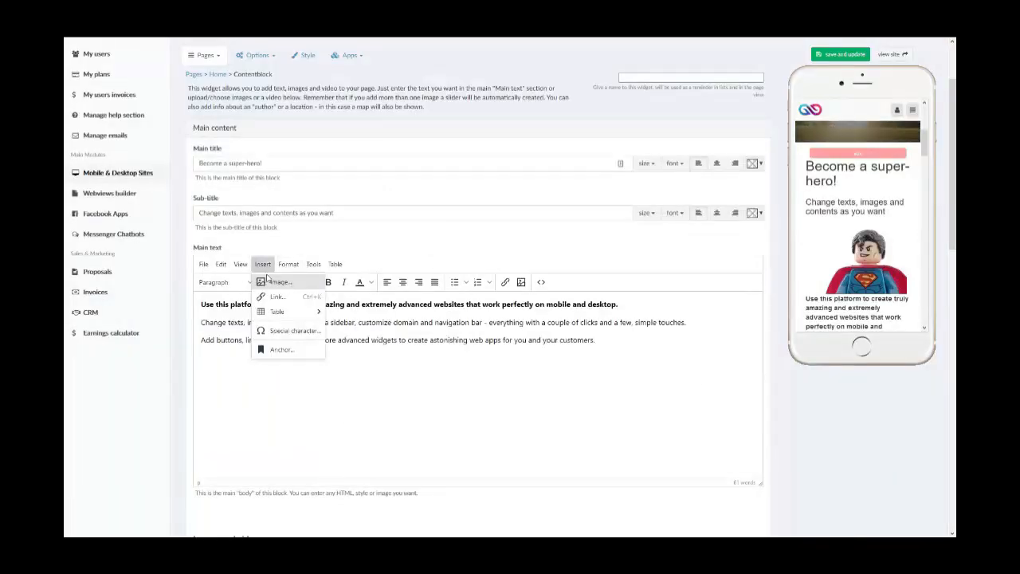
mouse_move(279, 312)
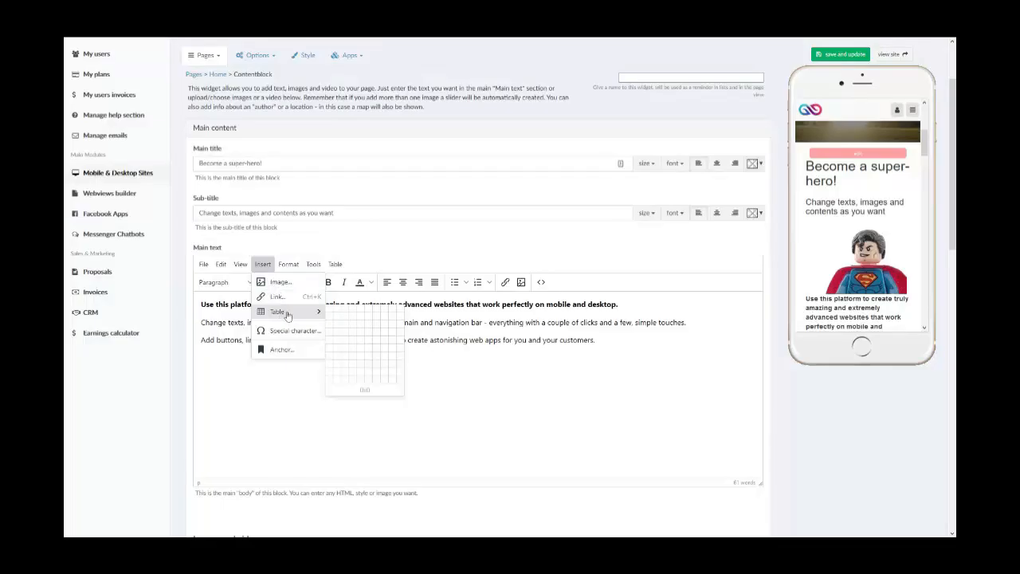
click(696, 421)
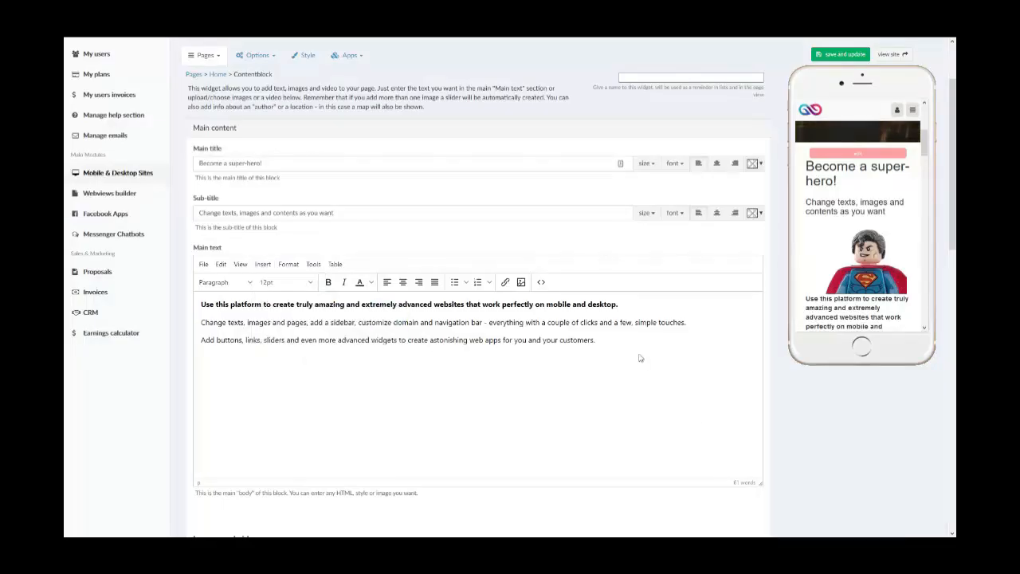
key(Return)
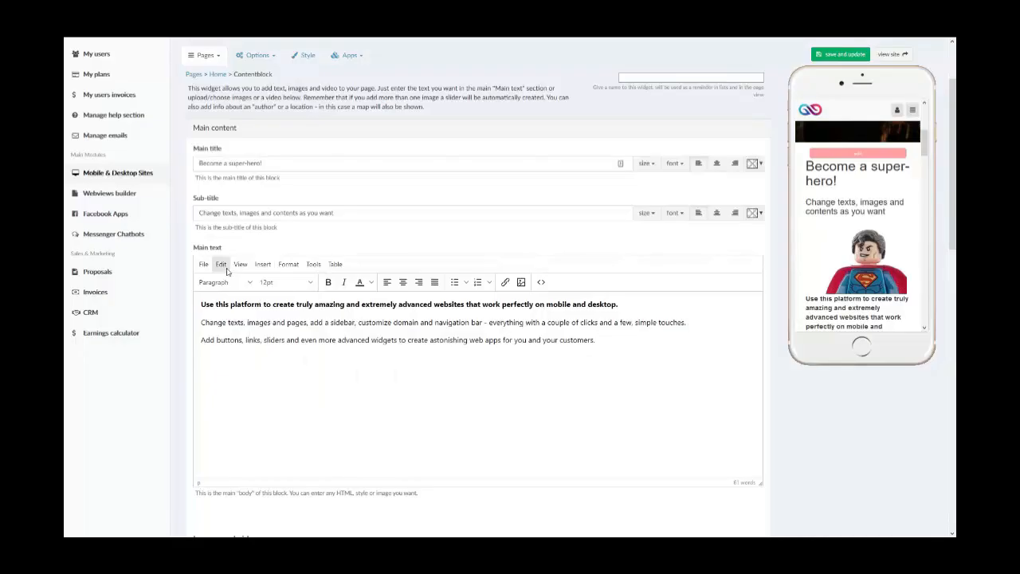
click(263, 264)
mouse_move(279, 313)
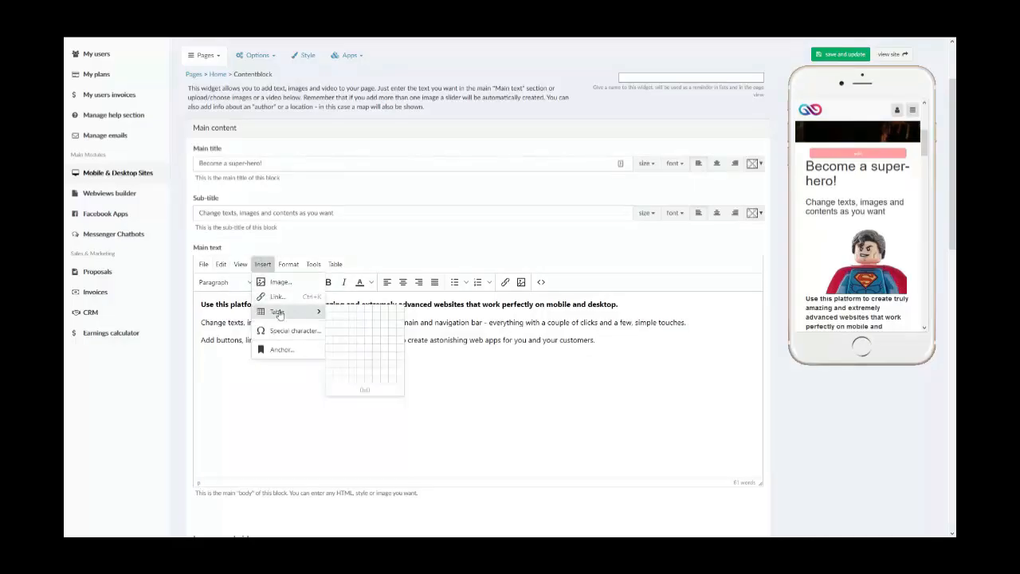
click(345, 316)
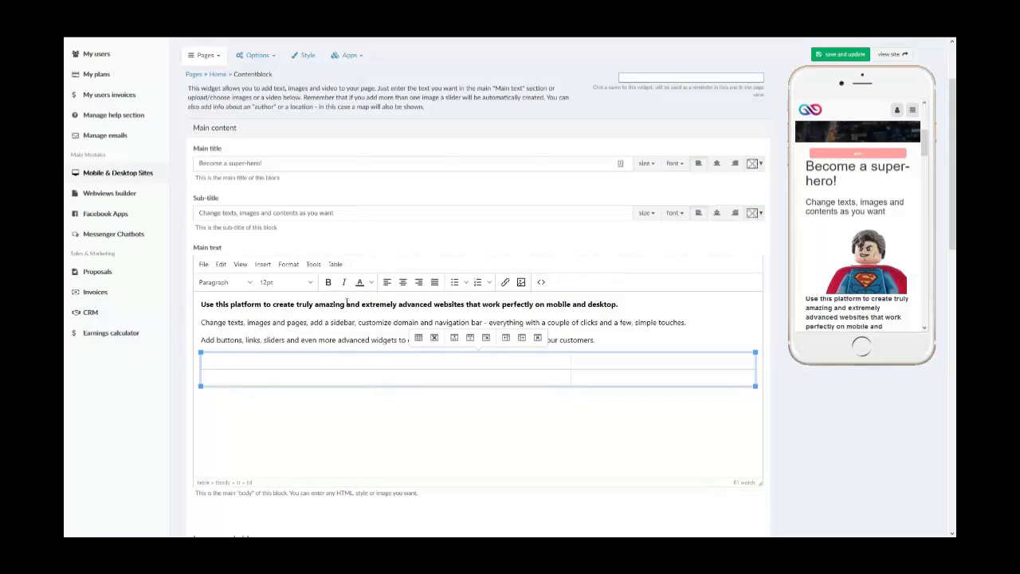
- Fill the table's first row with the centred values 1, 2 and 3
click(402, 282)
text(2)
key(BackSpace)
text(1)
key(Tab)
click(407, 291)
text(2)
key(Tab)
click(406, 291)
text(3)
key(Tab)
- Fill the table's second row with the centred values 4, 5 and 6
click(402, 285)
text(4)
key(Tab)
click(403, 286)
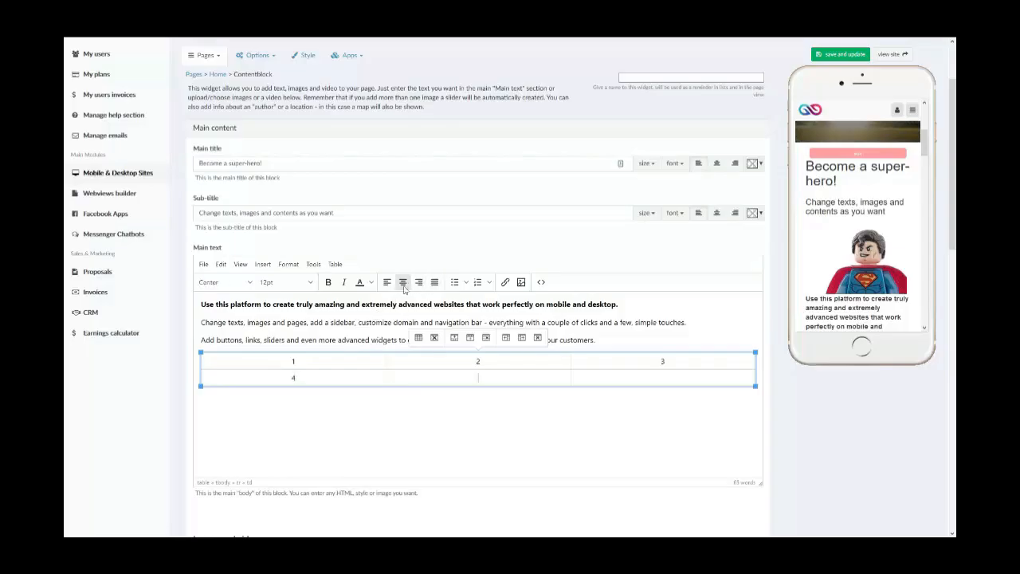
key(Tab)
click(403, 285)
text(6)
- Save the widget and check the new table in the phone preview
click(857, 53)
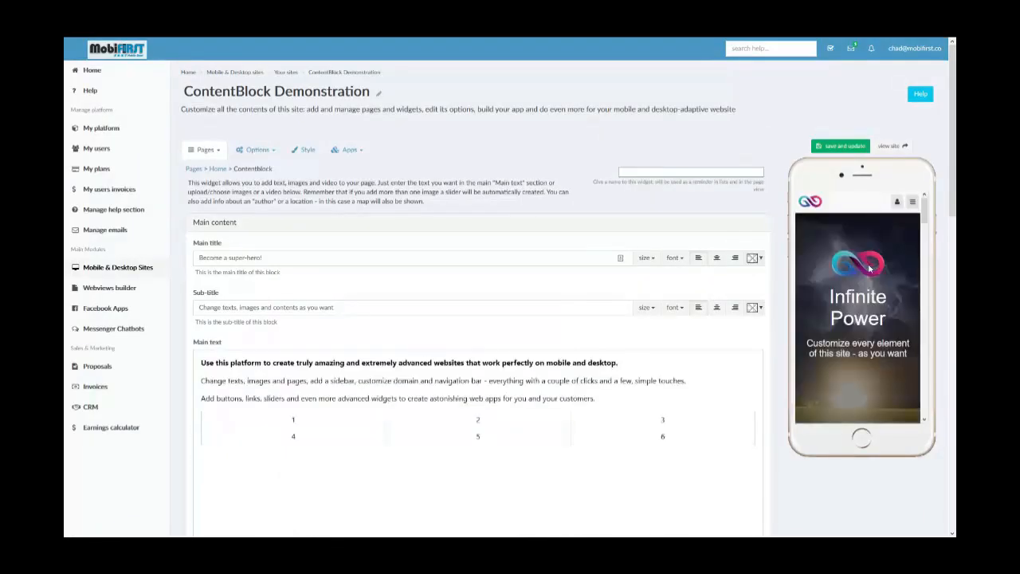
scroll(871, 270, down, 5)
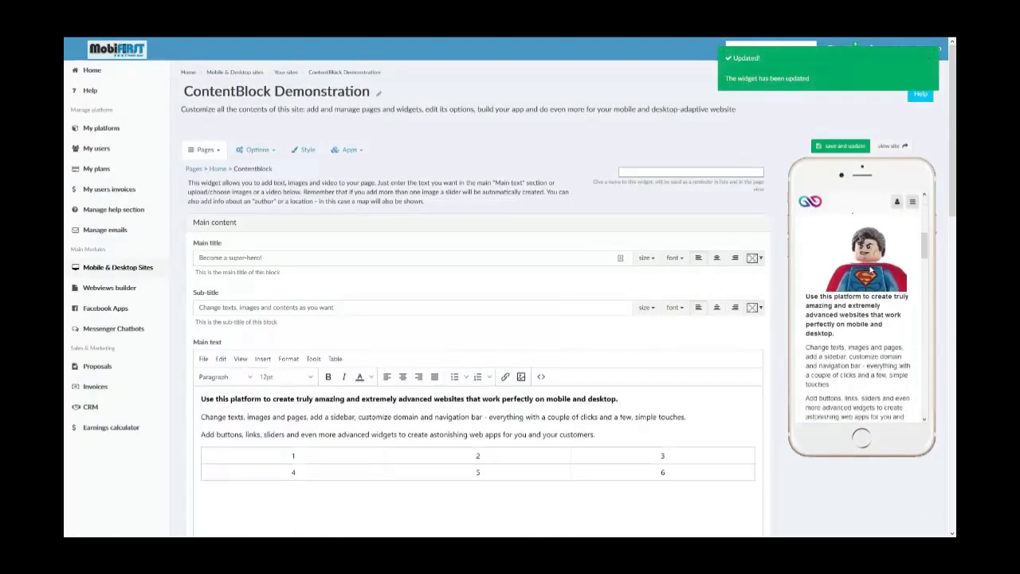
scroll(871, 272, down, 1)
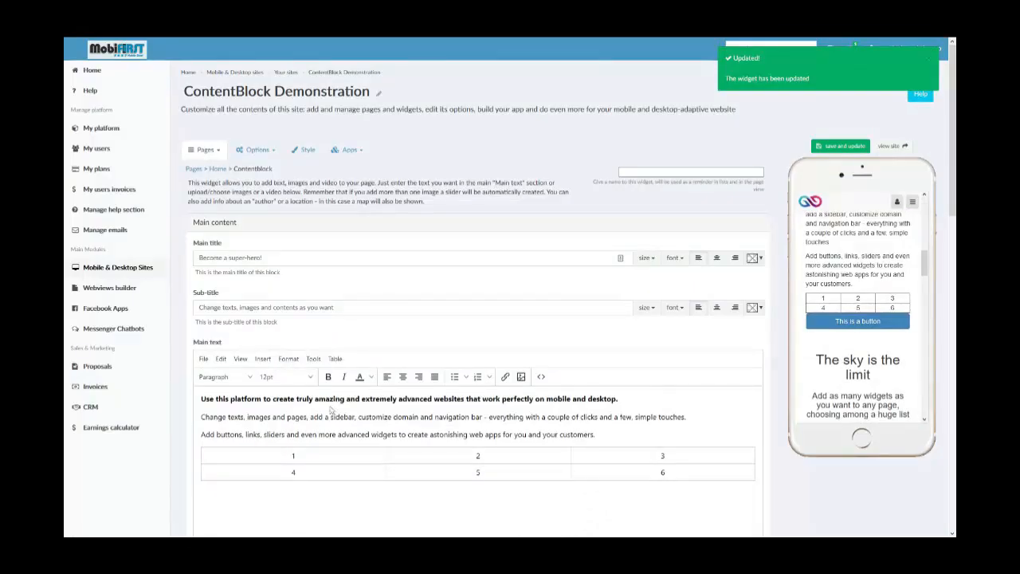
- Select the cell containing 4 and review the table's deletion and row commands
click(305, 474)
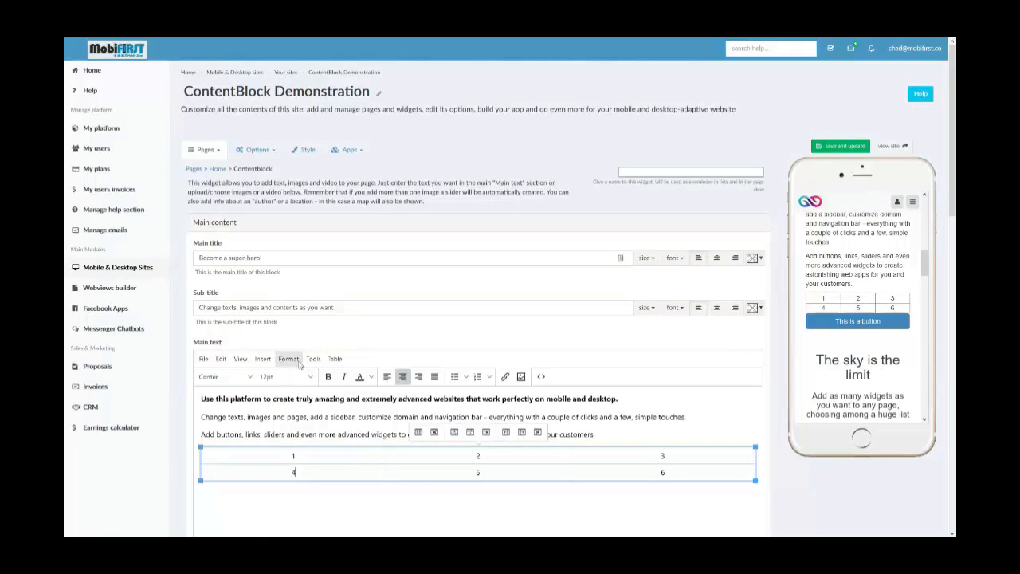
click(336, 360)
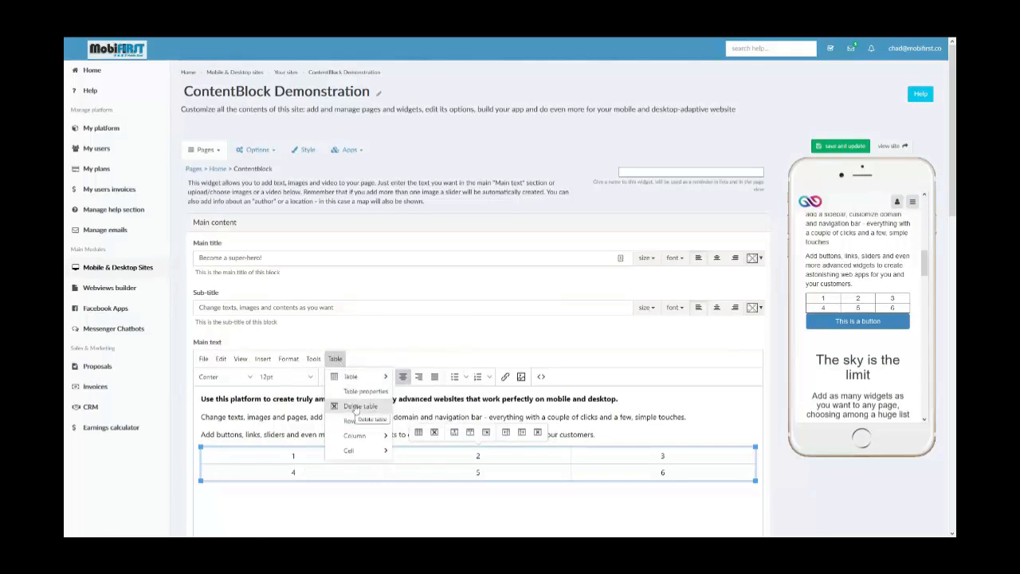
mouse_move(374, 441)
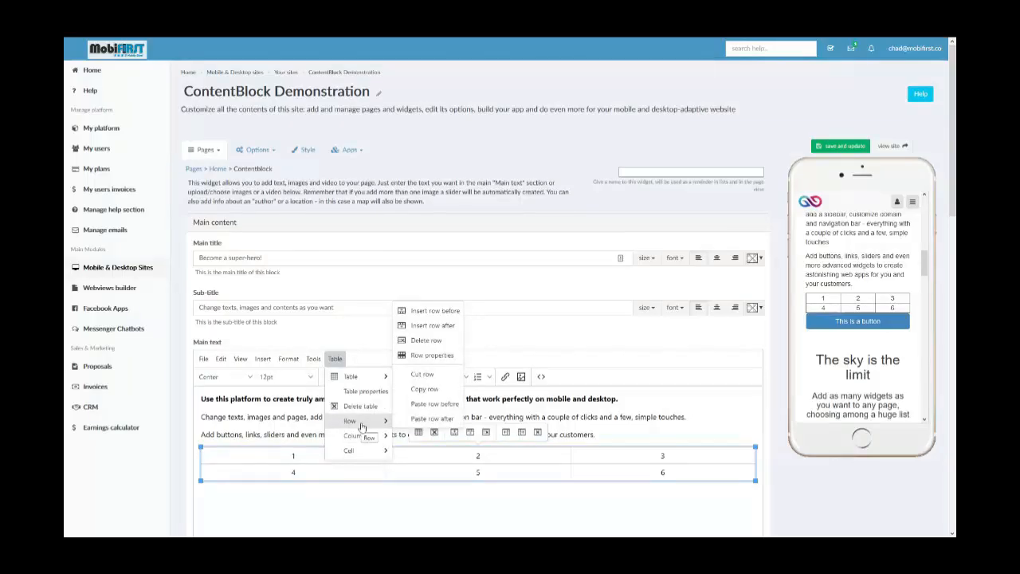
click(226, 518)
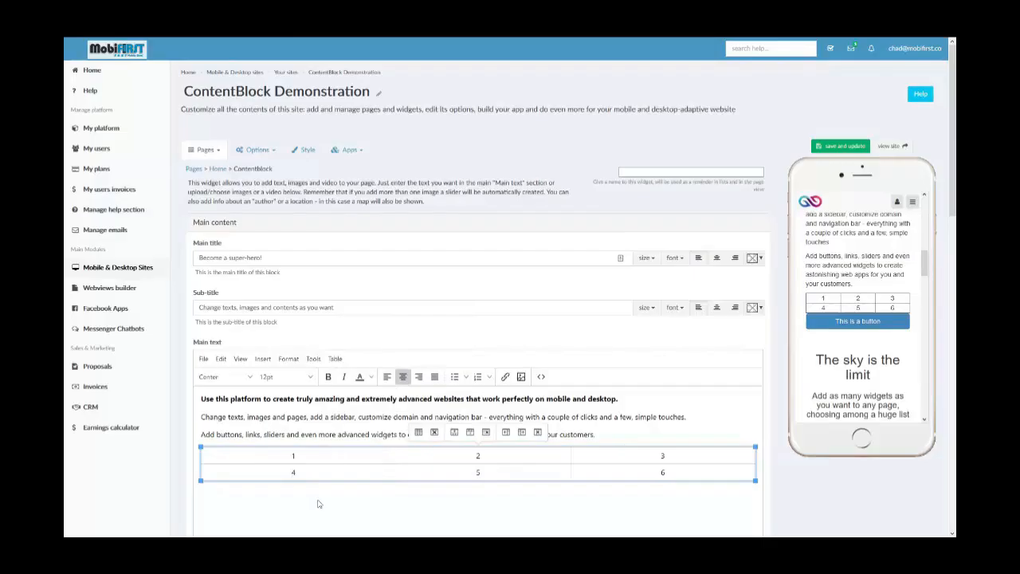
- Select the main text's first paragraph and review the character formatting commands, such as bold, italic and strikethrough
click(263, 359)
click(264, 360)
click(288, 360)
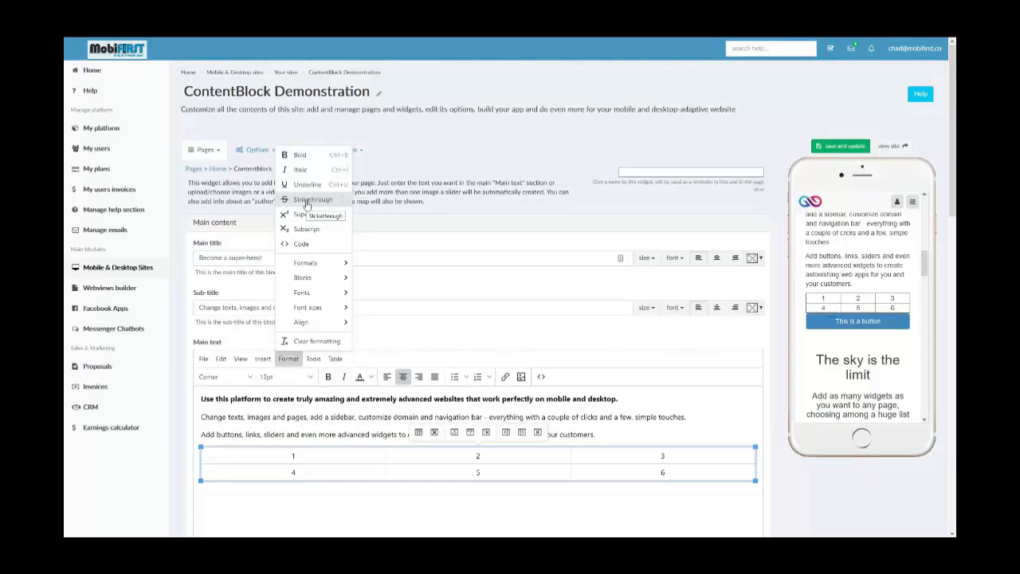
triple_click(626, 400)
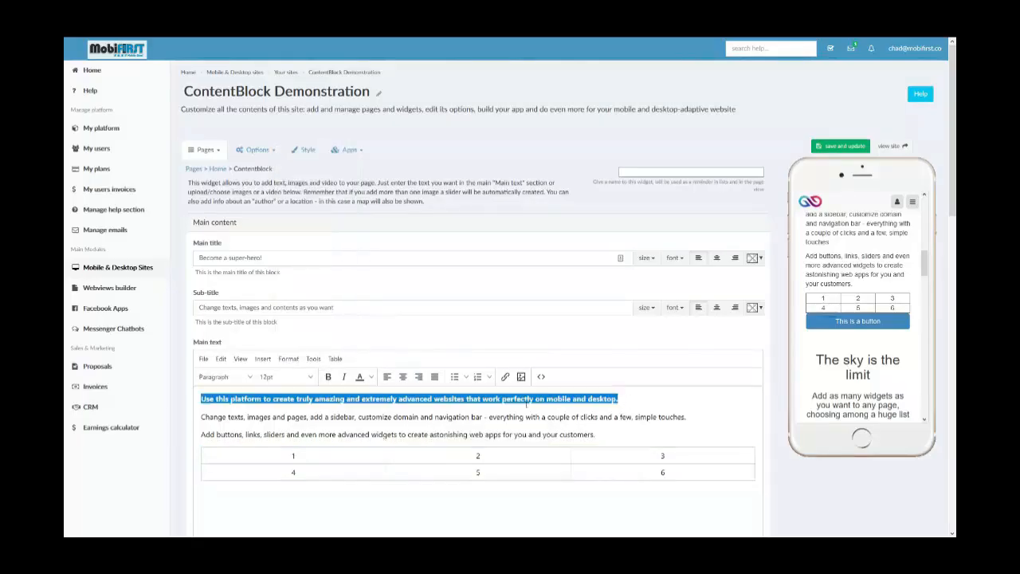
click(278, 362)
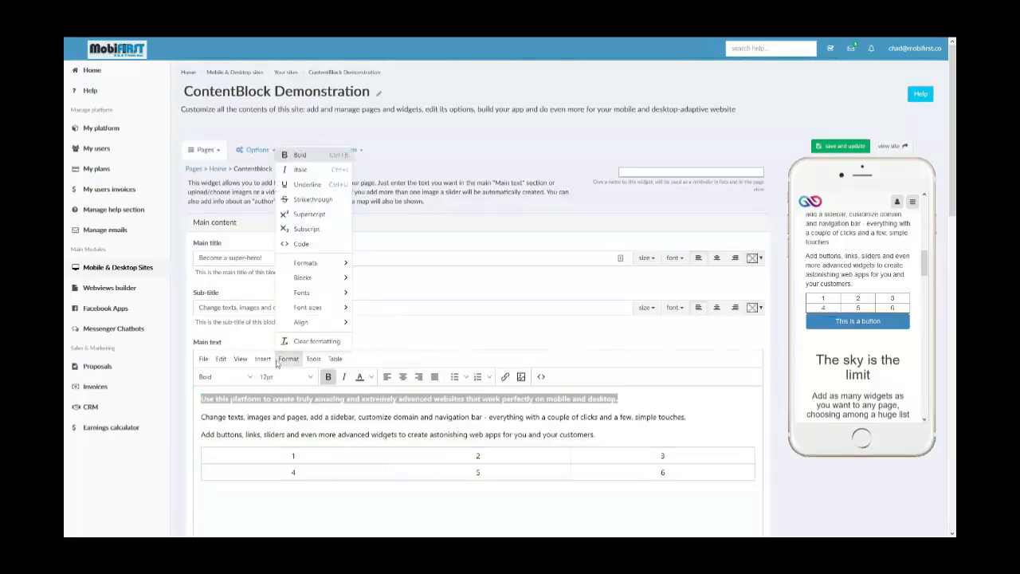
click(313, 198)
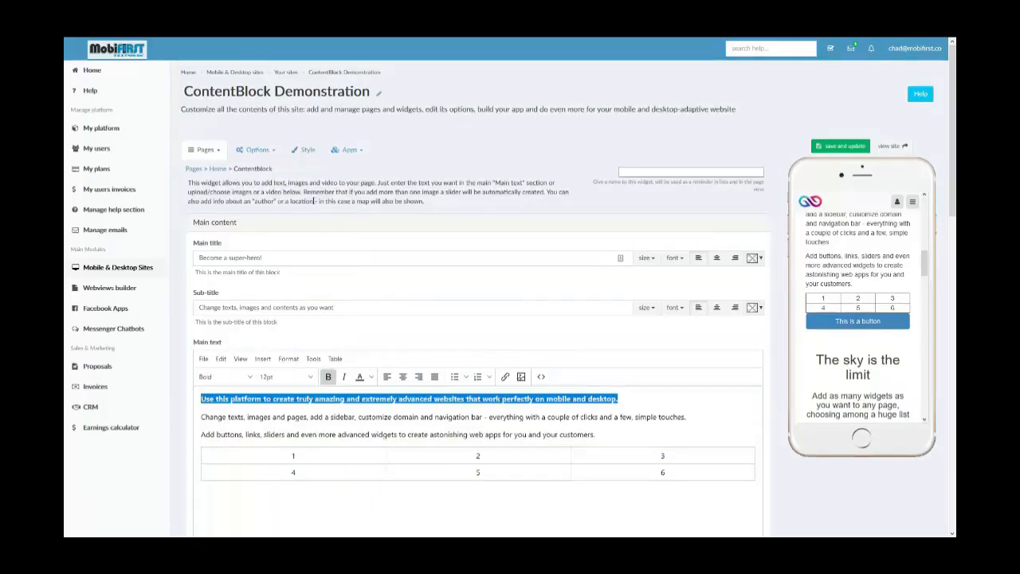
click(623, 447)
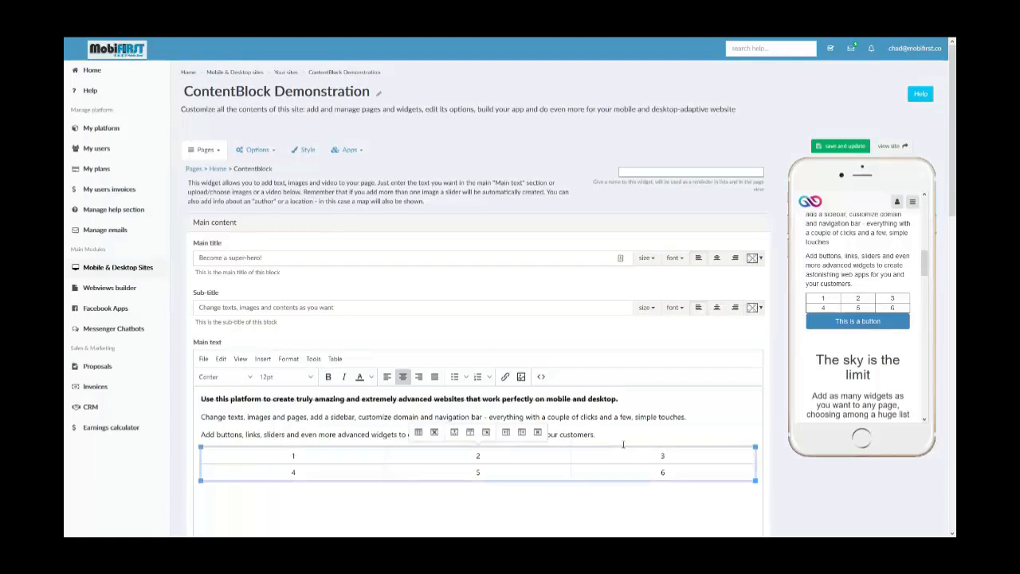
- Examine the block, font, font size and alignment options available for the main text
click(279, 362)
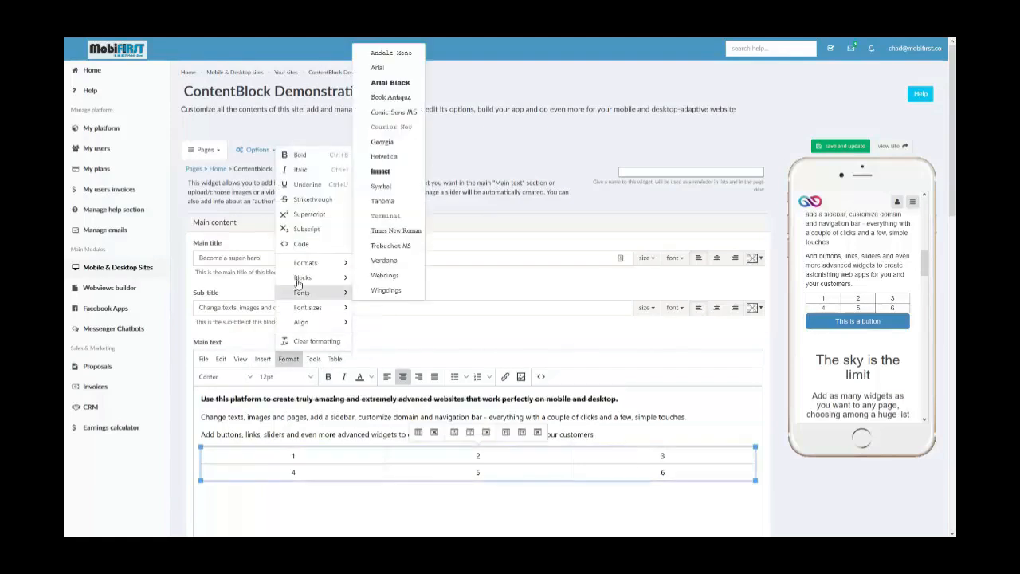
mouse_move(300, 268)
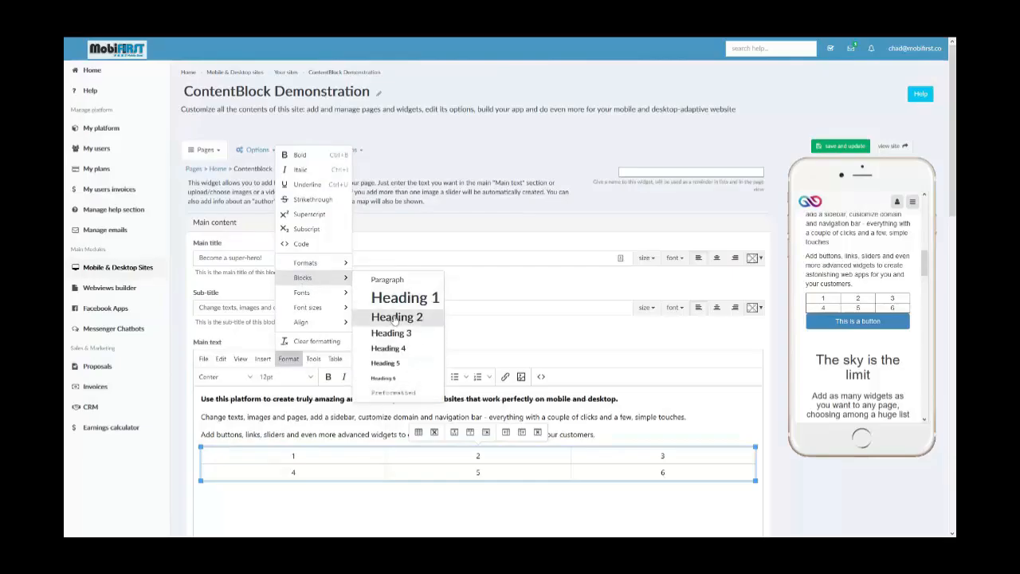
mouse_move(336, 297)
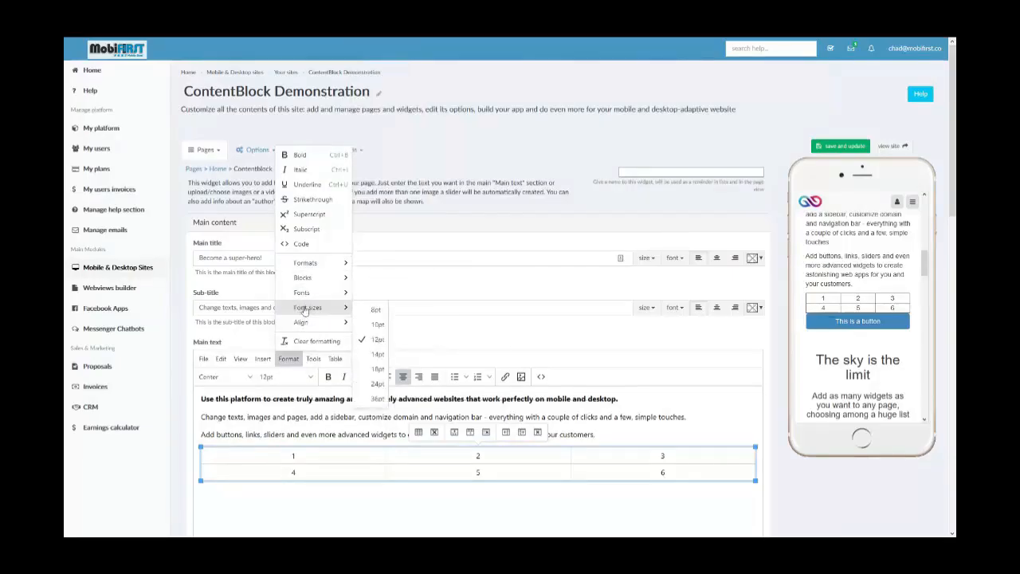
mouse_move(315, 326)
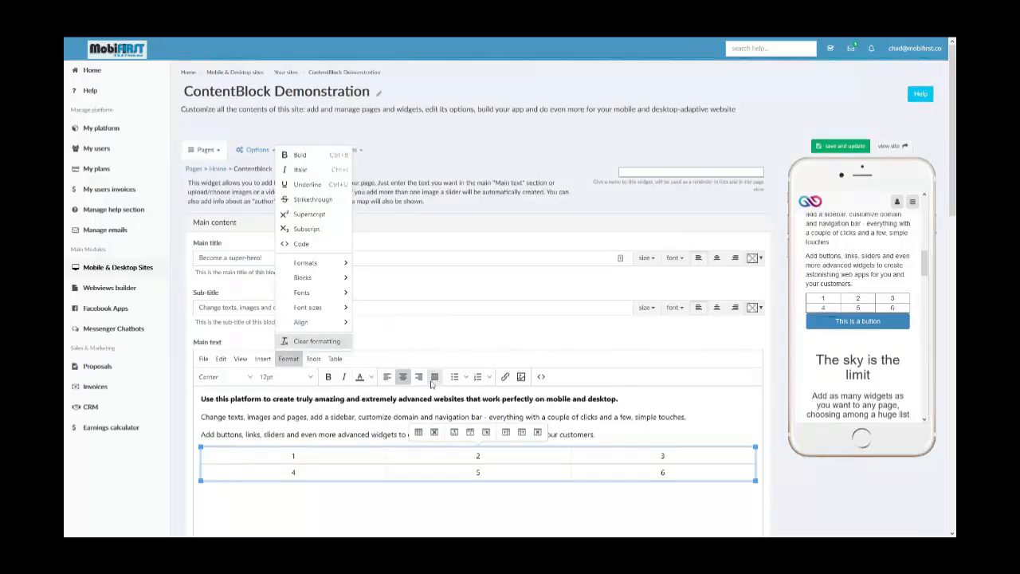
- Review the source code and word count tools, and switch the main text's counter to characters
click(315, 361)
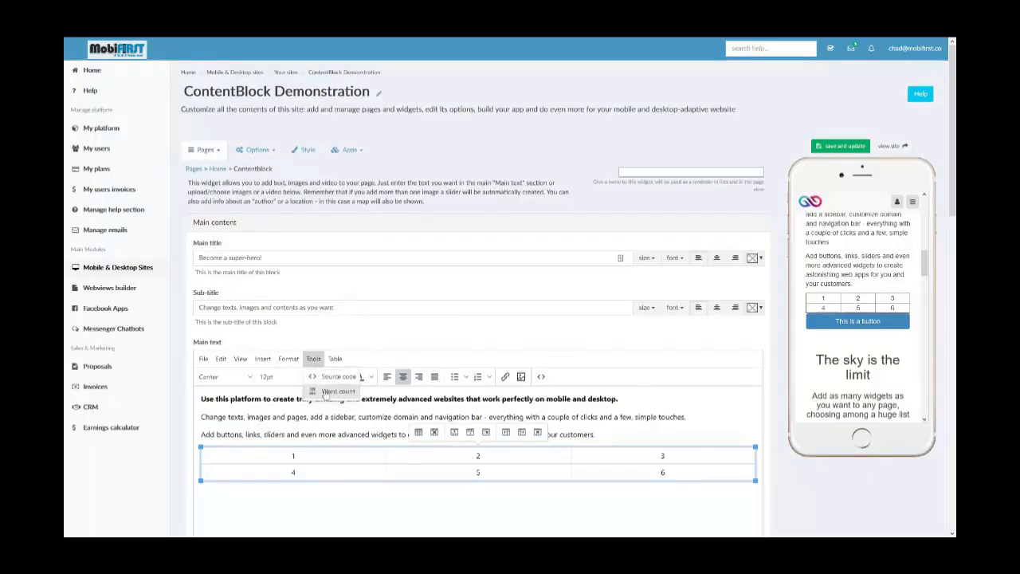
scroll(751, 493, down, 2)
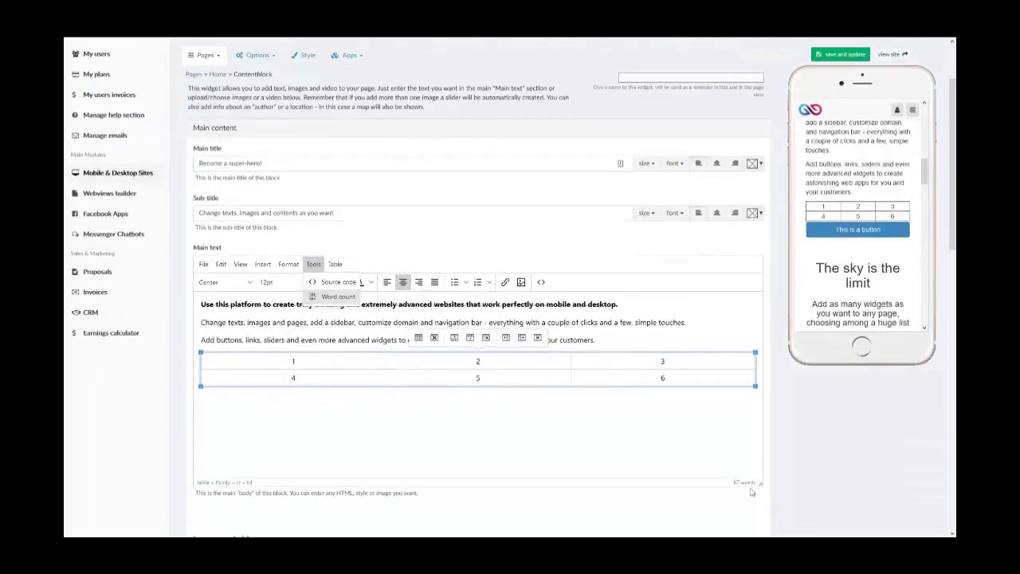
click(745, 485)
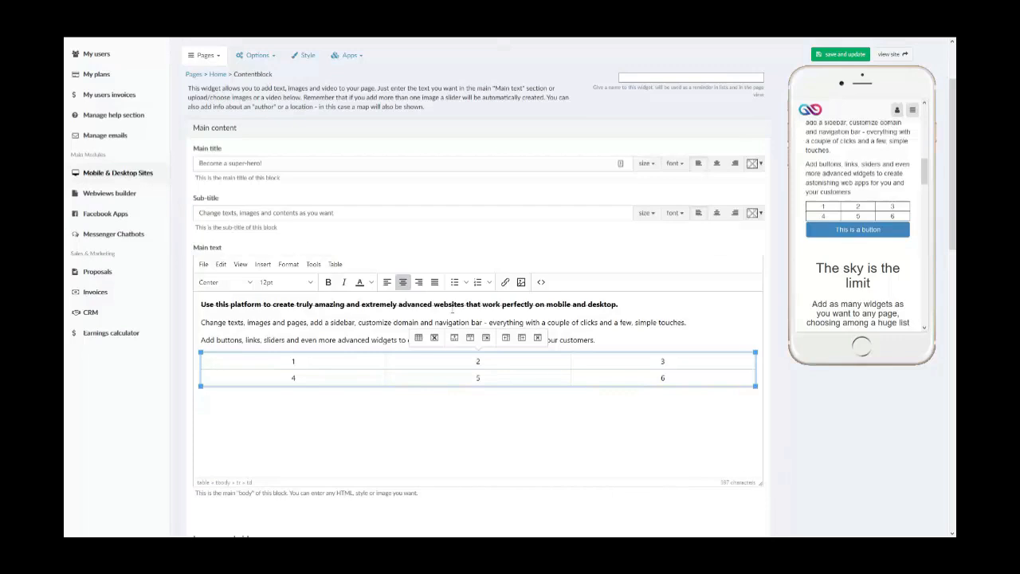
- Review the table's cell commands, including cell properties and merging cells, without applying any
click(288, 264)
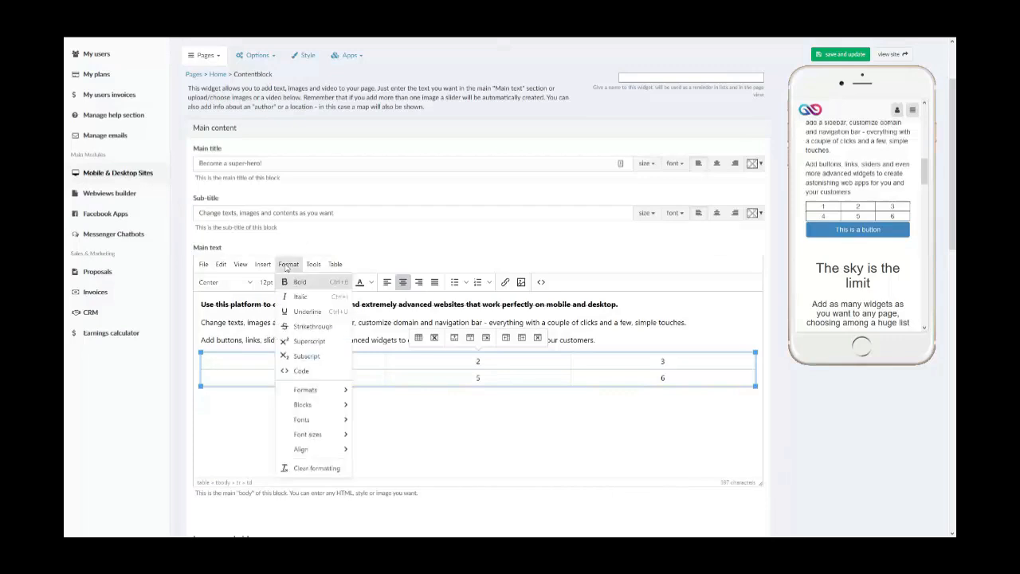
click(335, 266)
click(333, 266)
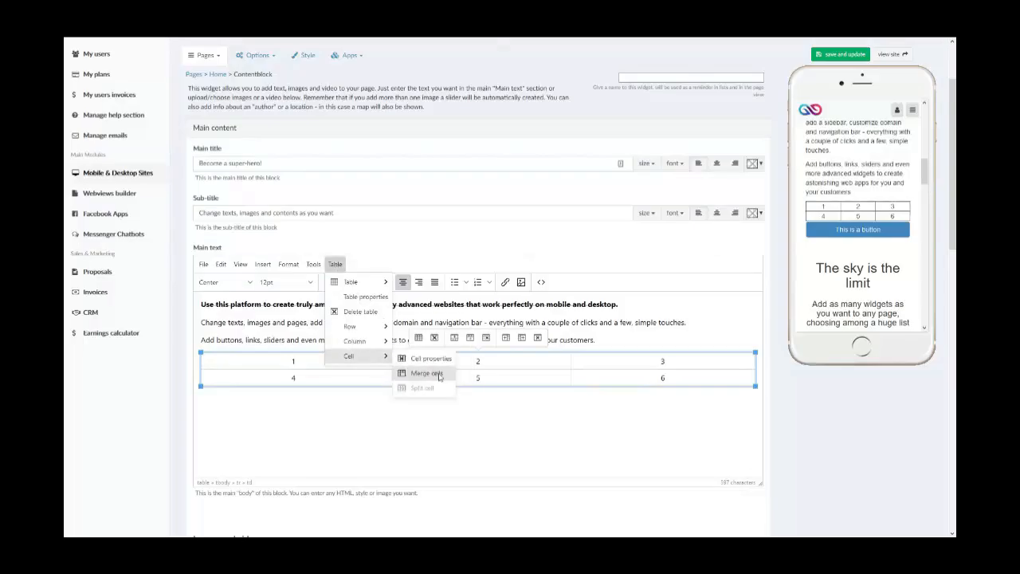
click(298, 443)
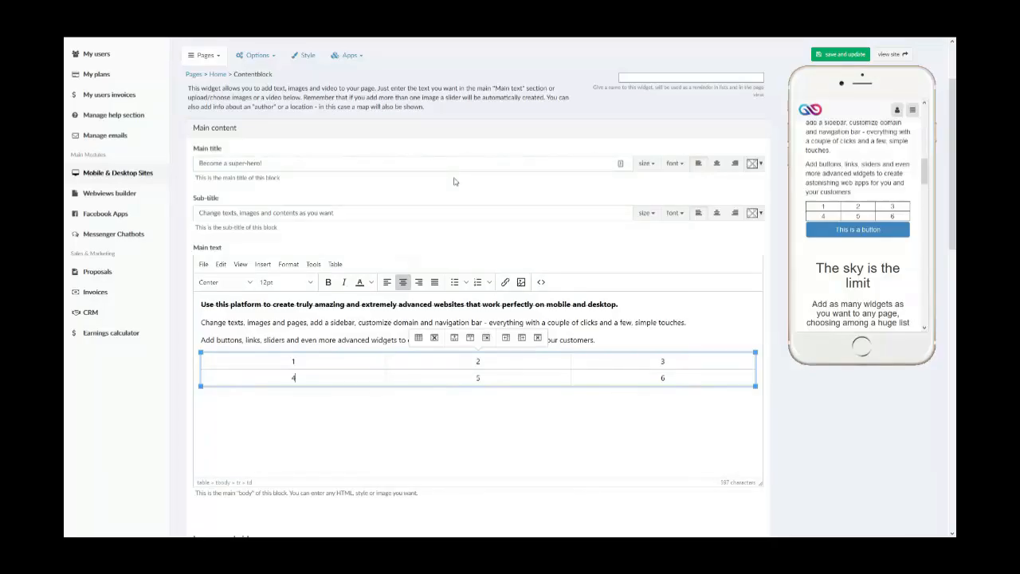
- Set the images/video alignment to "above the whole text block" and save the widget
scroll(454, 182, down, 5)
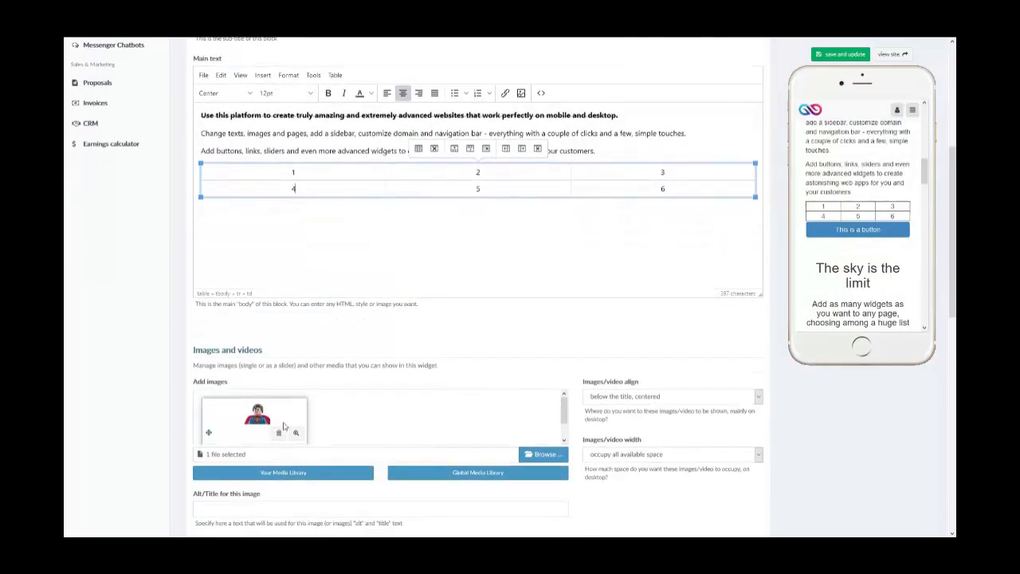
scroll(834, 246, up, 5)
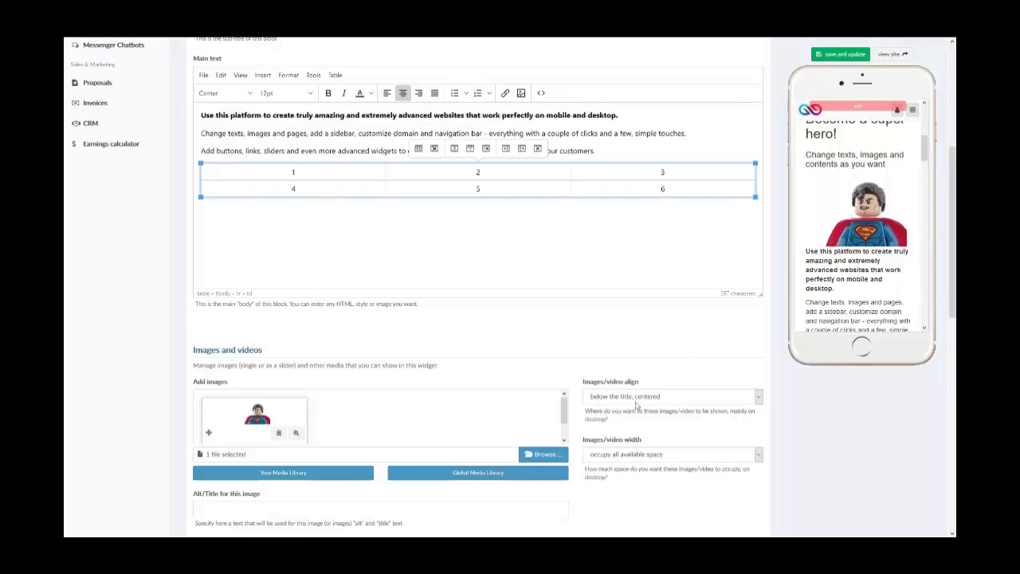
scroll(857, 213, up, 3)
scroll(857, 212, down, 3)
click(724, 396)
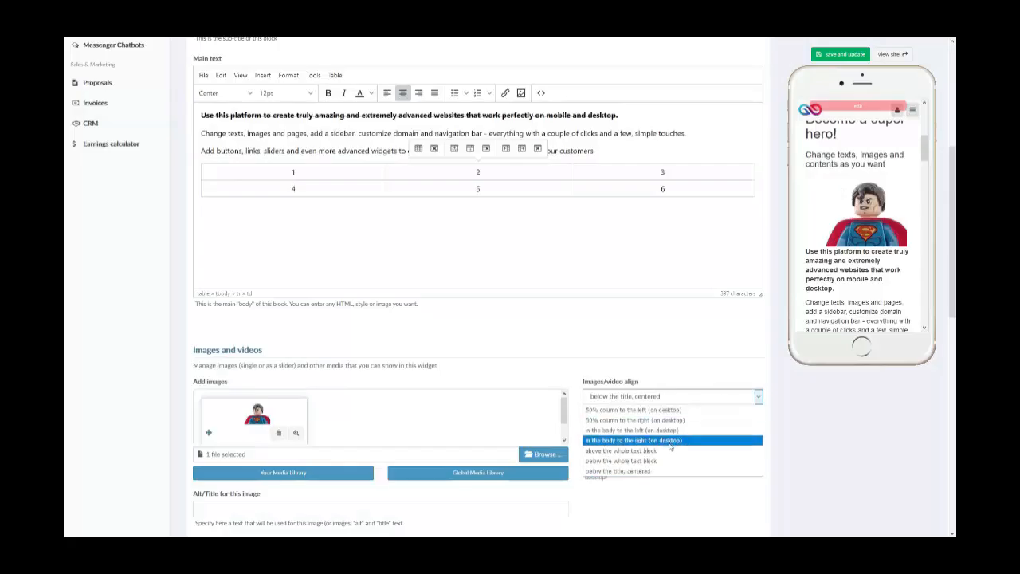
click(629, 450)
mouse_move(812, 40)
click(840, 88)
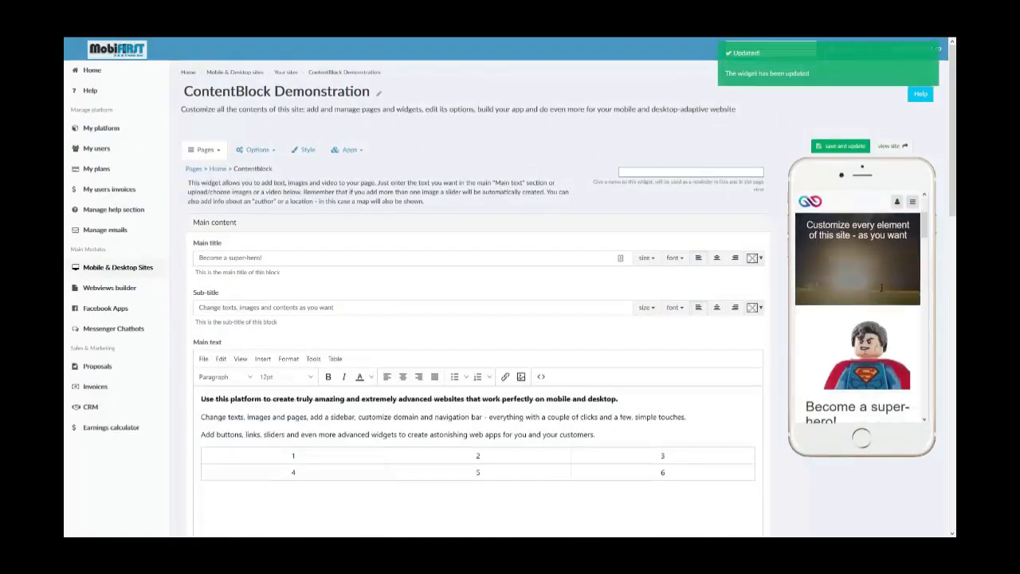
- Review the available images/video alignment options without changing the current choice
scroll(655, 410, down, 3)
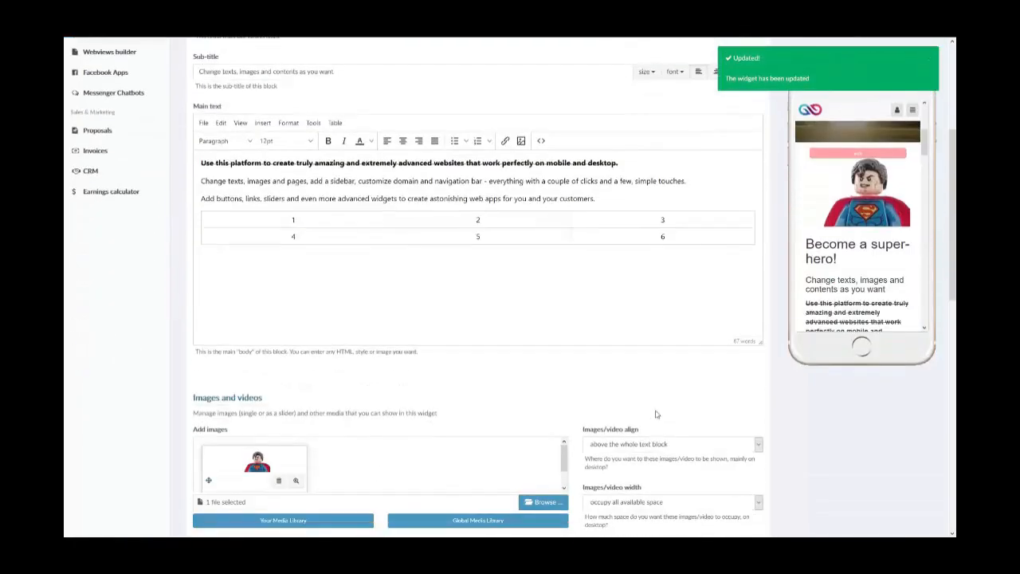
click(667, 443)
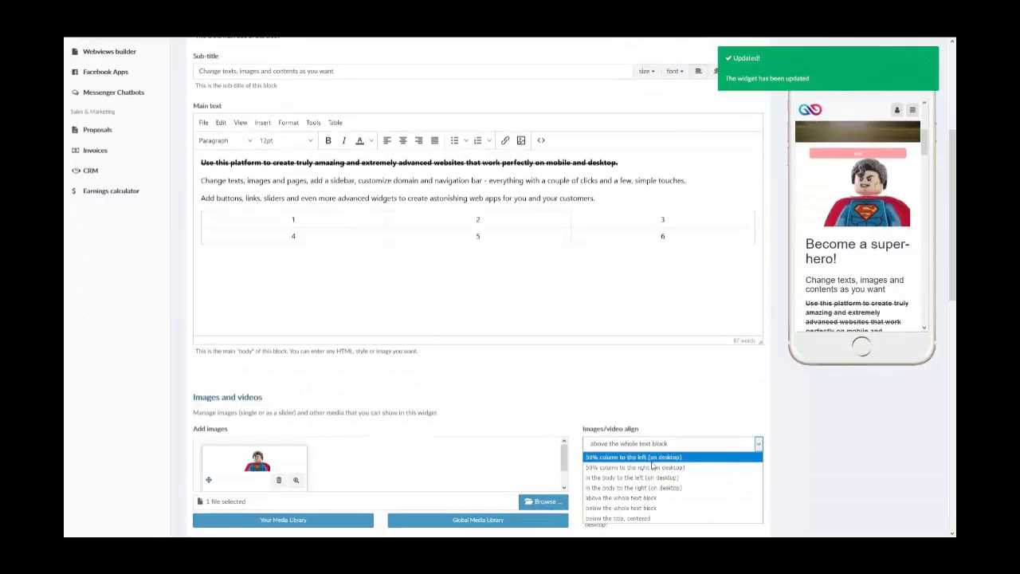
click(677, 446)
- Add the aerial city sunset photo from the global media library as a second image and save the widget
scroll(607, 392, down, 2)
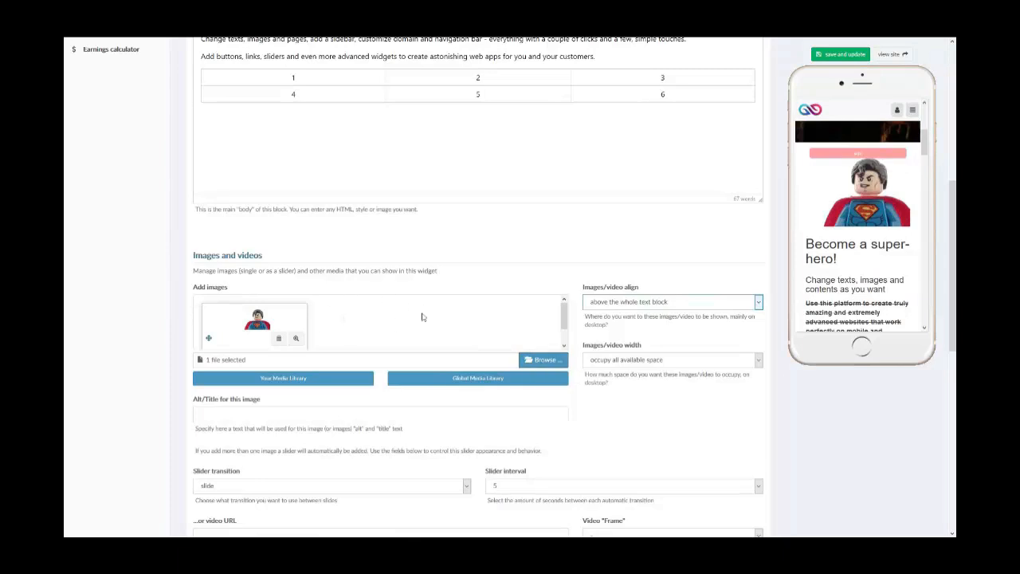
click(464, 374)
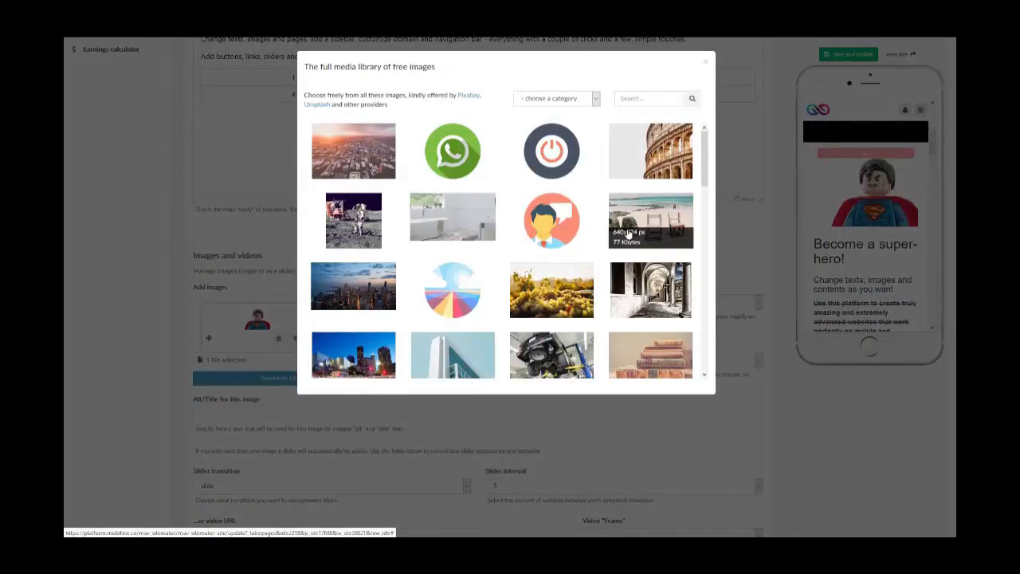
click(337, 136)
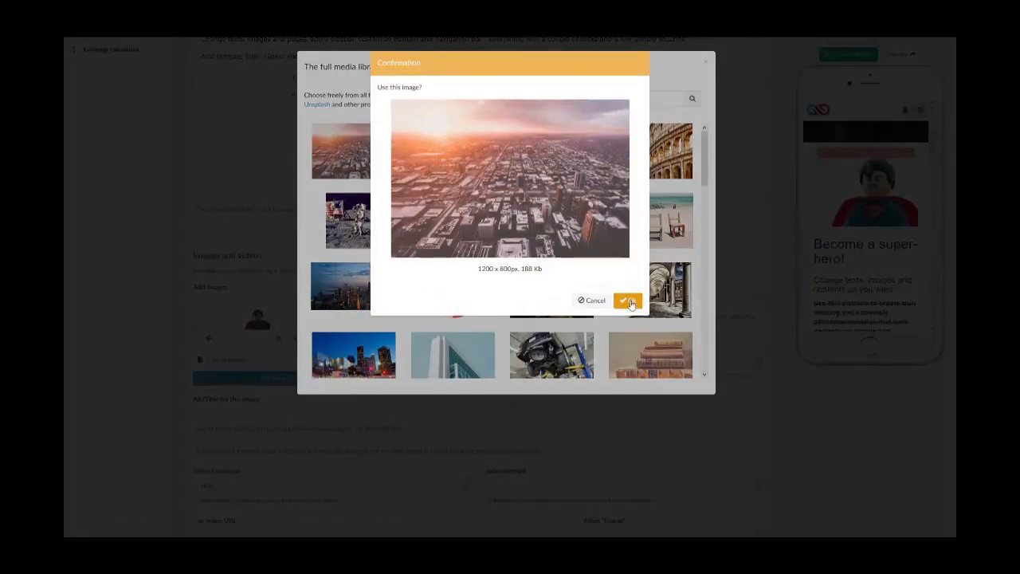
click(628, 301)
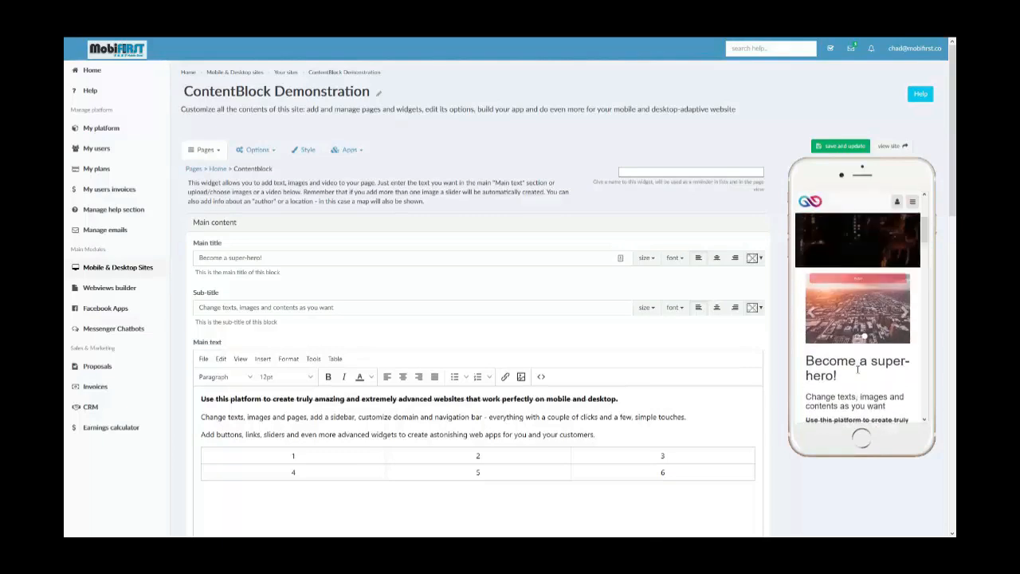
- Review the slider transition and slider interval options for the images, keeping slide and 5 seconds
scroll(711, 404, down, 5)
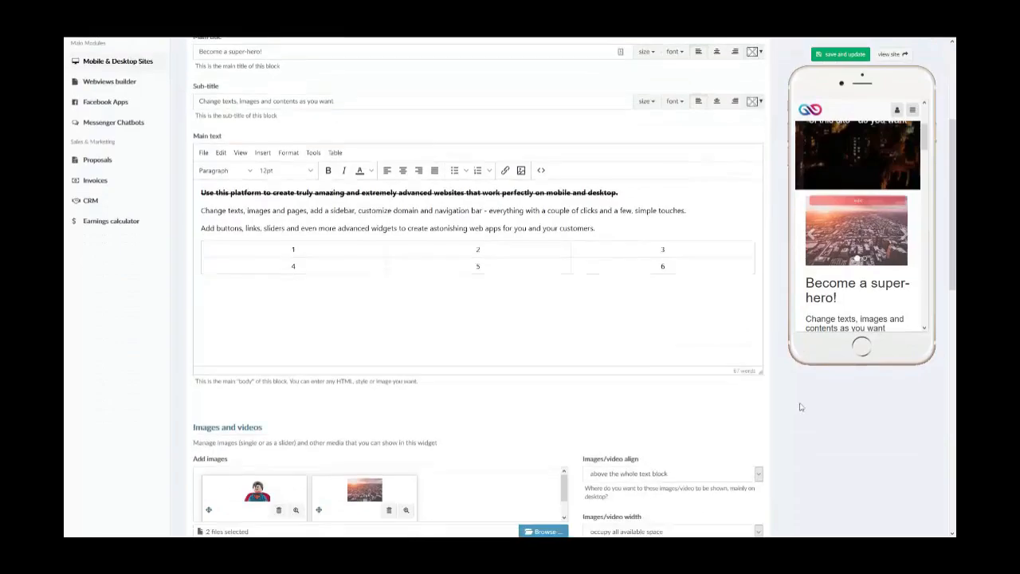
scroll(801, 407, down, 2)
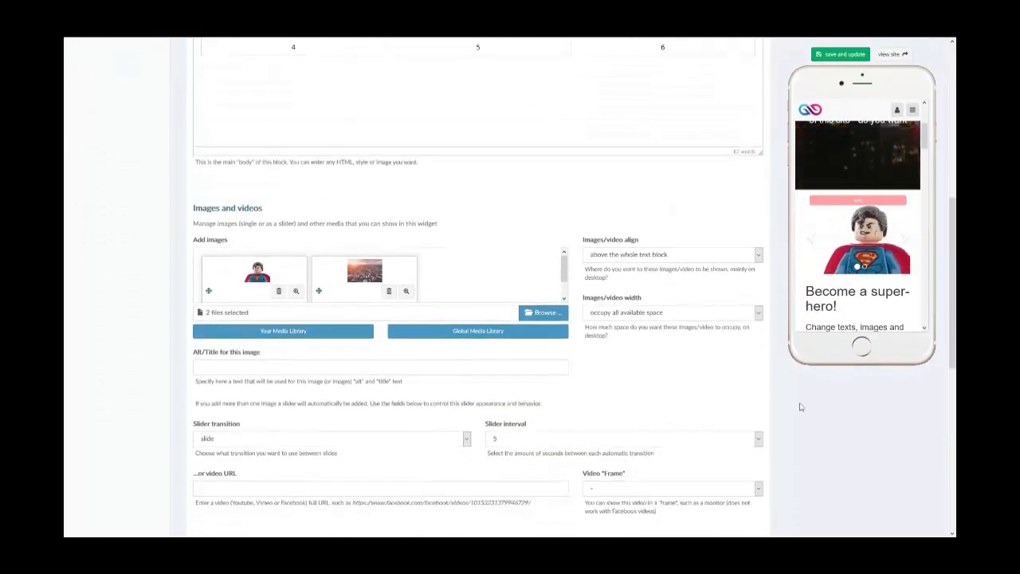
scroll(800, 407, down, 2)
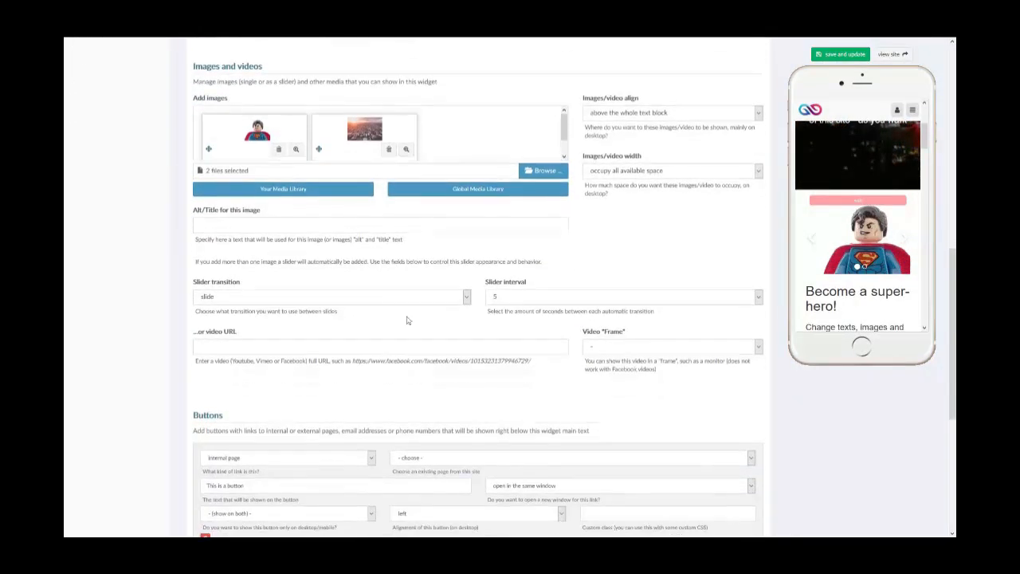
click(375, 304)
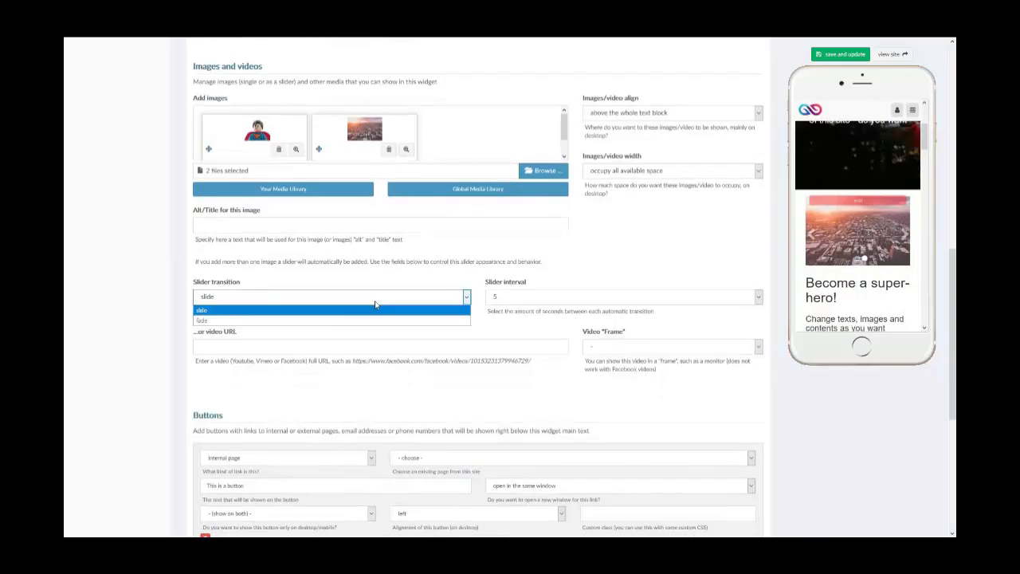
click(378, 300)
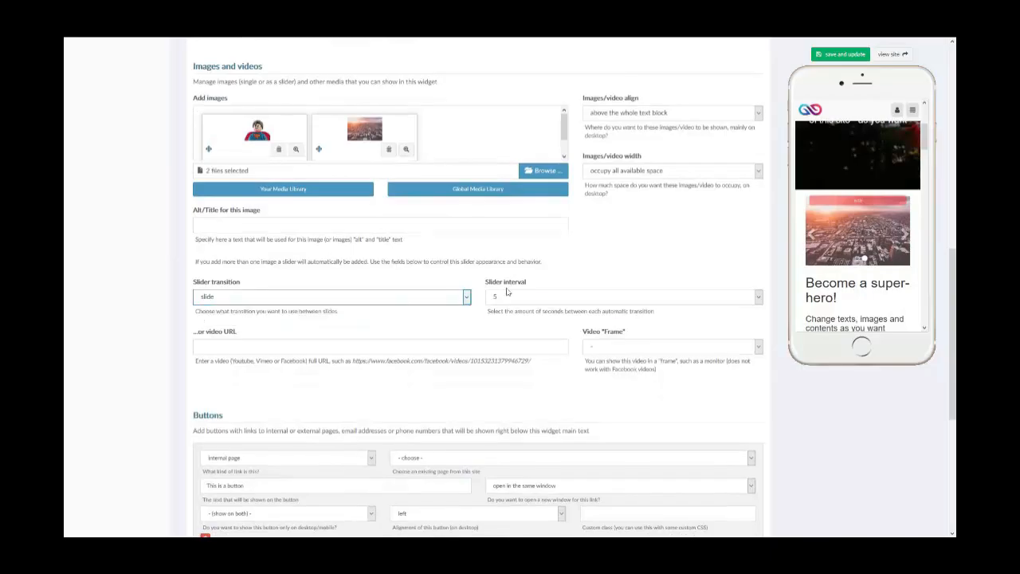
click(517, 299)
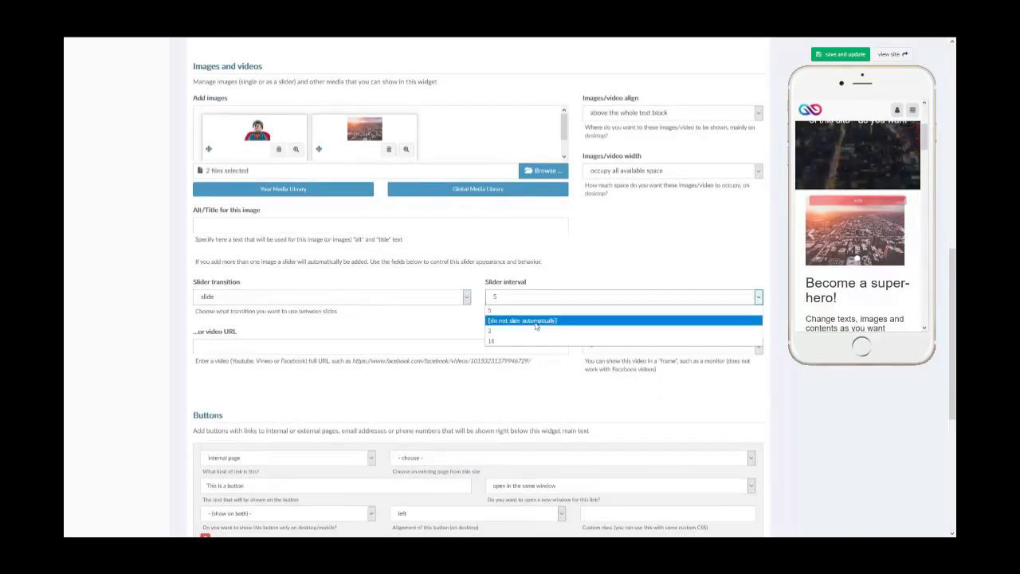
click(519, 298)
- Review the video URL field and the available video frame options without choosing a frame
scroll(520, 298, up, 1)
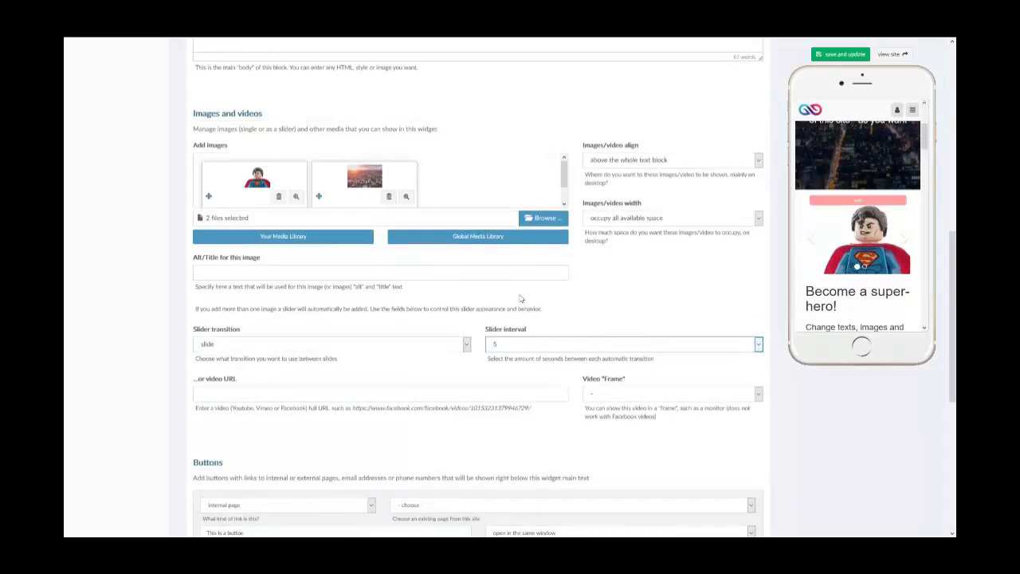
scroll(520, 298, up, 1)
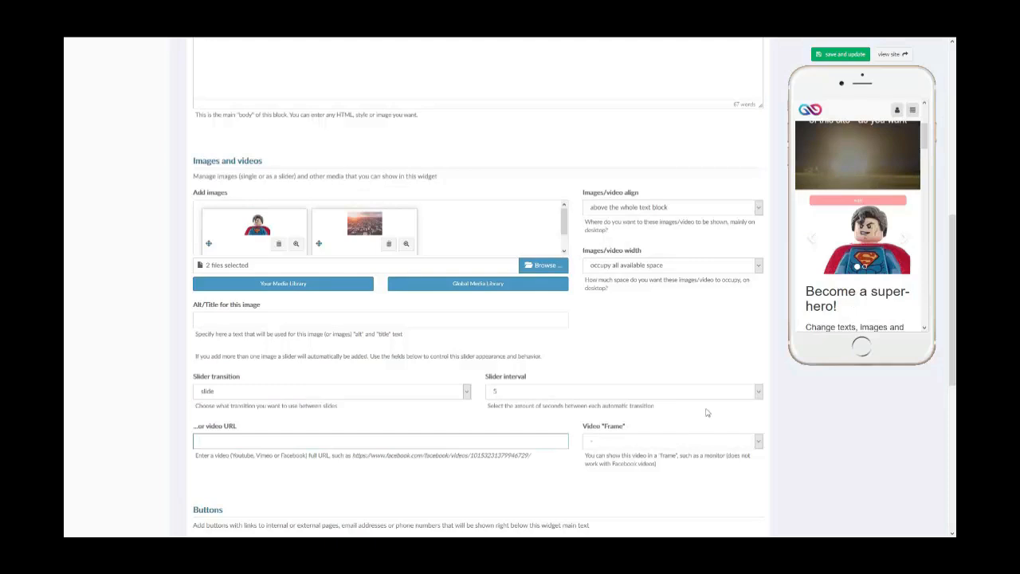
click(698, 440)
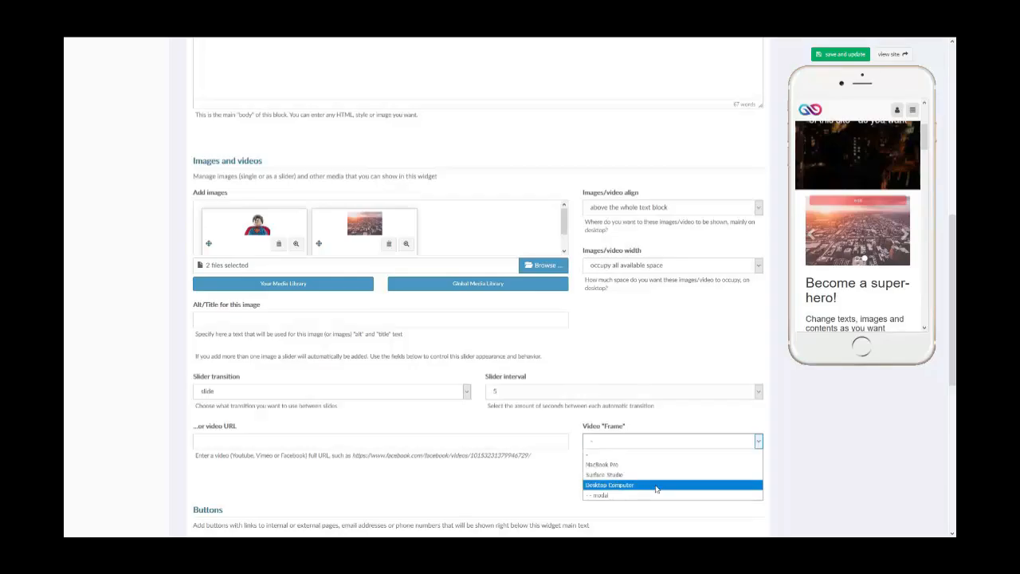
click(749, 440)
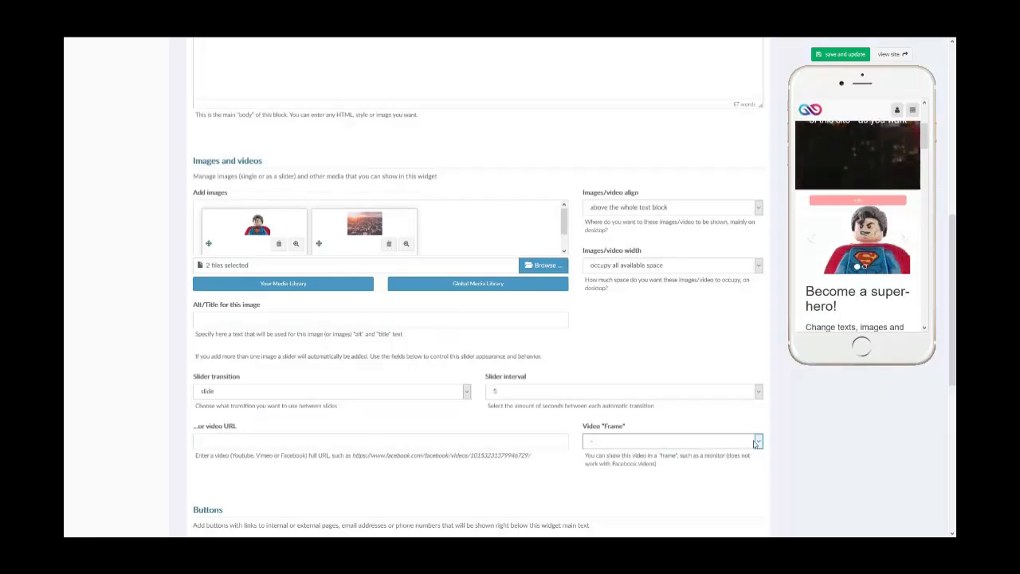
- Examine the button settings, including its preview, text, link types and internal page choices, without changing them
scroll(551, 435, down, 2)
scroll(551, 435, down, 5)
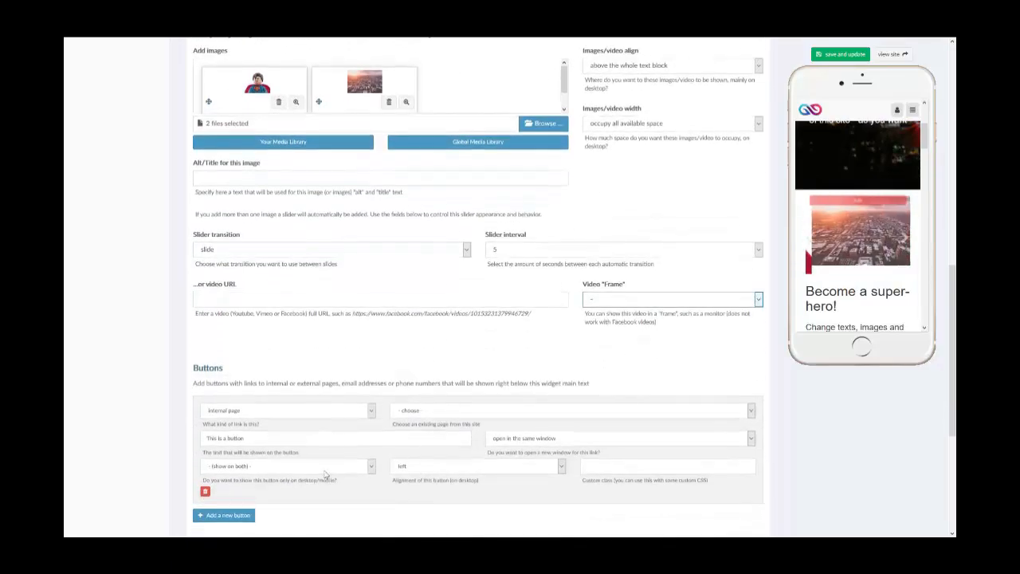
scroll(279, 488, down, 1)
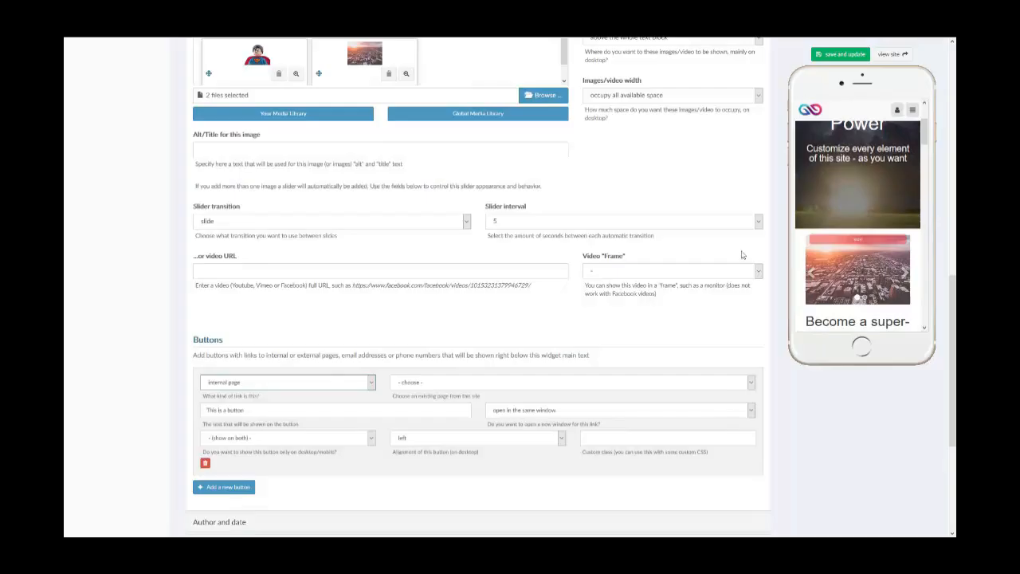
scroll(846, 218, down, 3)
scroll(846, 220, down, 2)
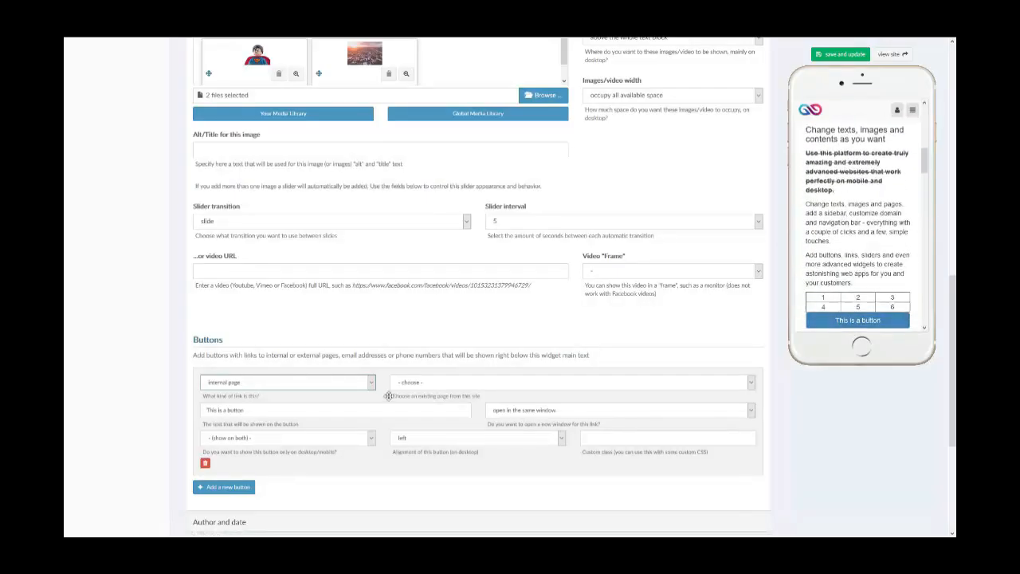
triple_click(272, 411)
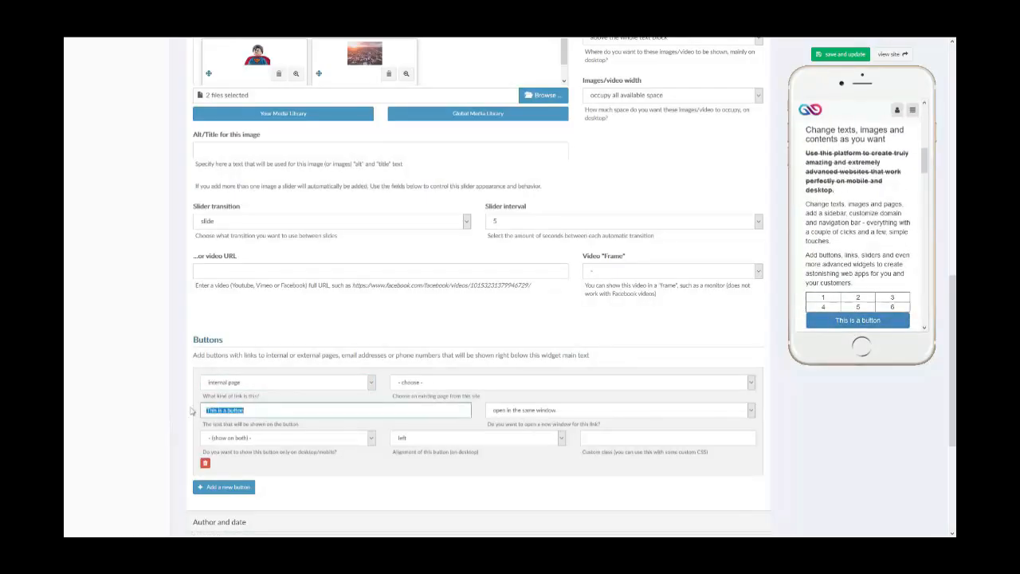
click(284, 384)
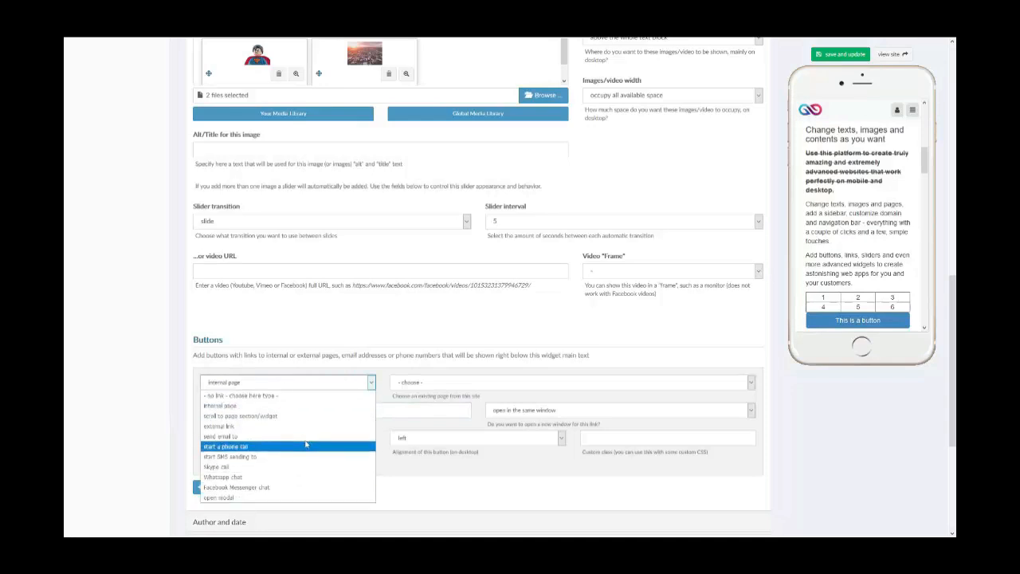
click(536, 385)
click(535, 385)
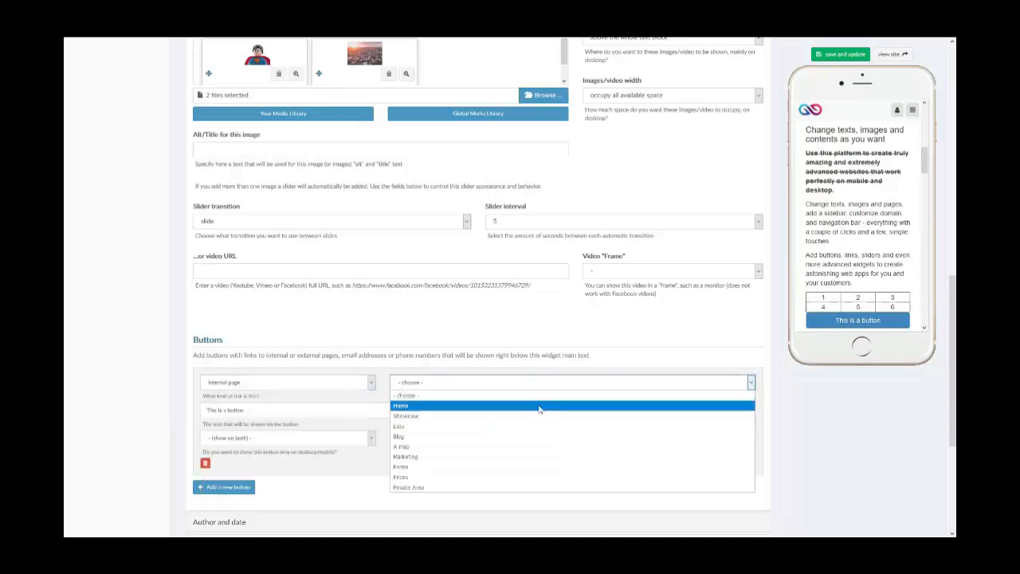
click(512, 382)
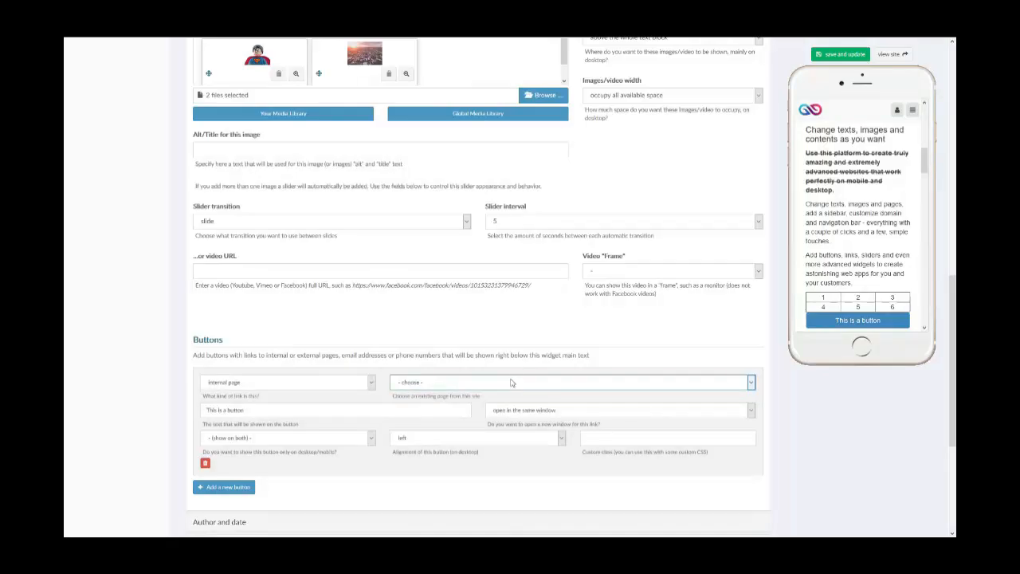
scroll(478, 328, down, 3)
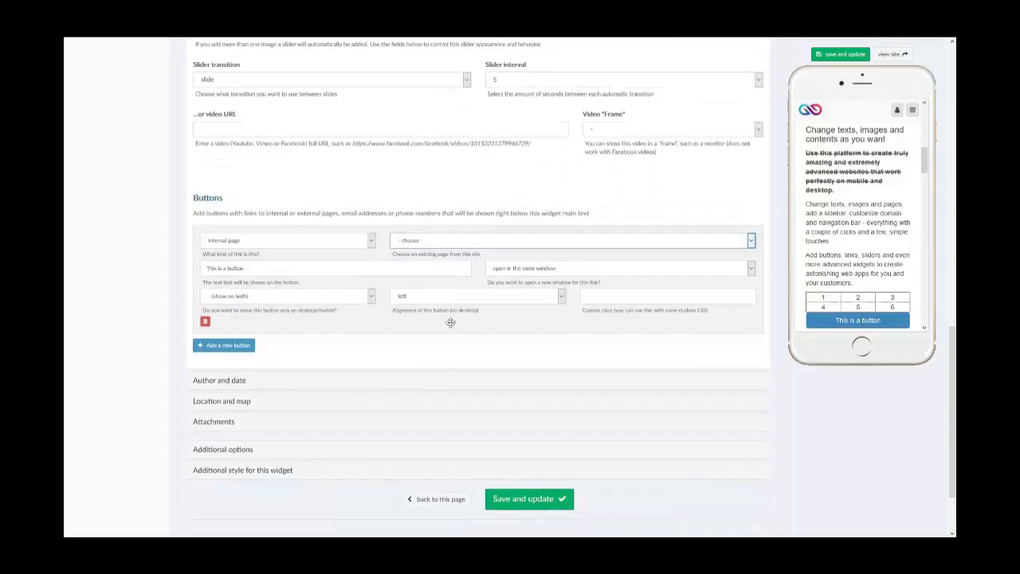
- Collapse the main content section and expand the author and date section
scroll(450, 322, up, 10)
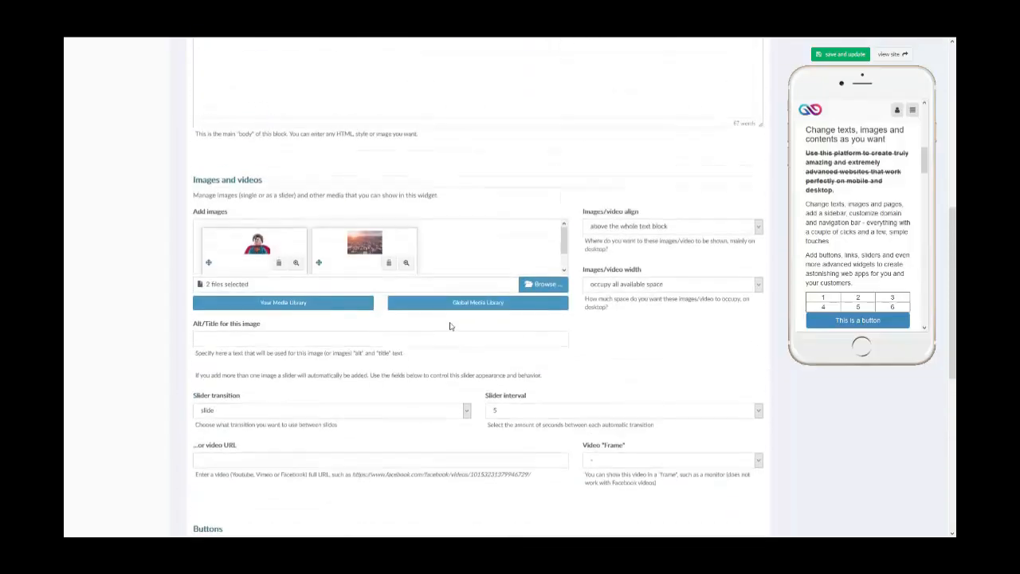
scroll(241, 239, up, 4)
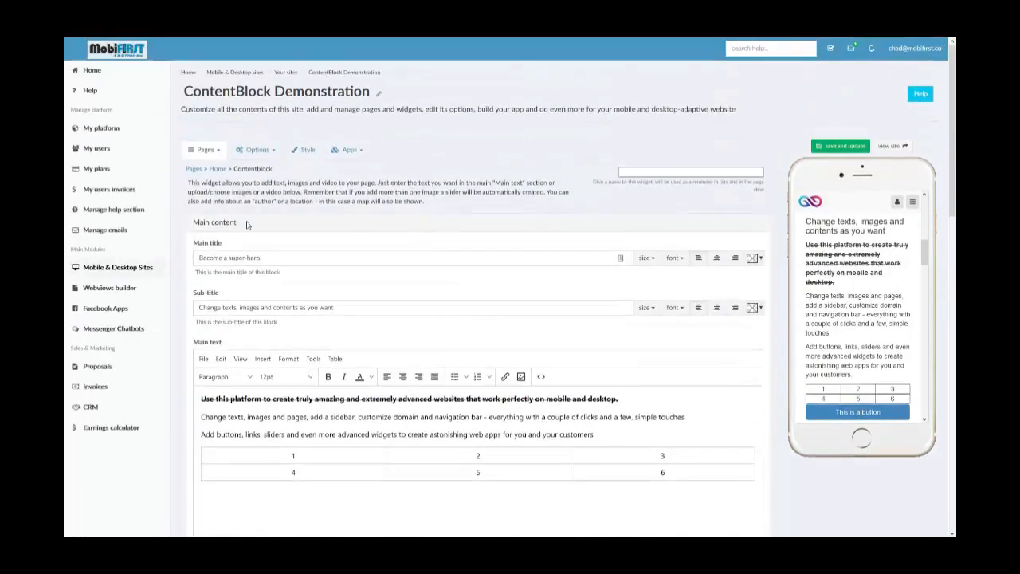
scroll(241, 239, down, 2)
click(217, 134)
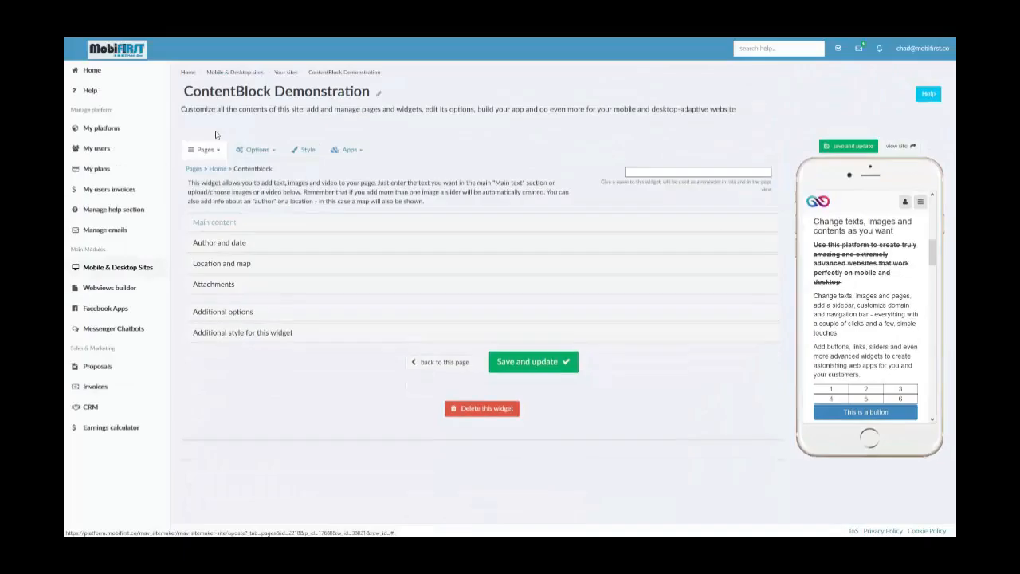
click(223, 243)
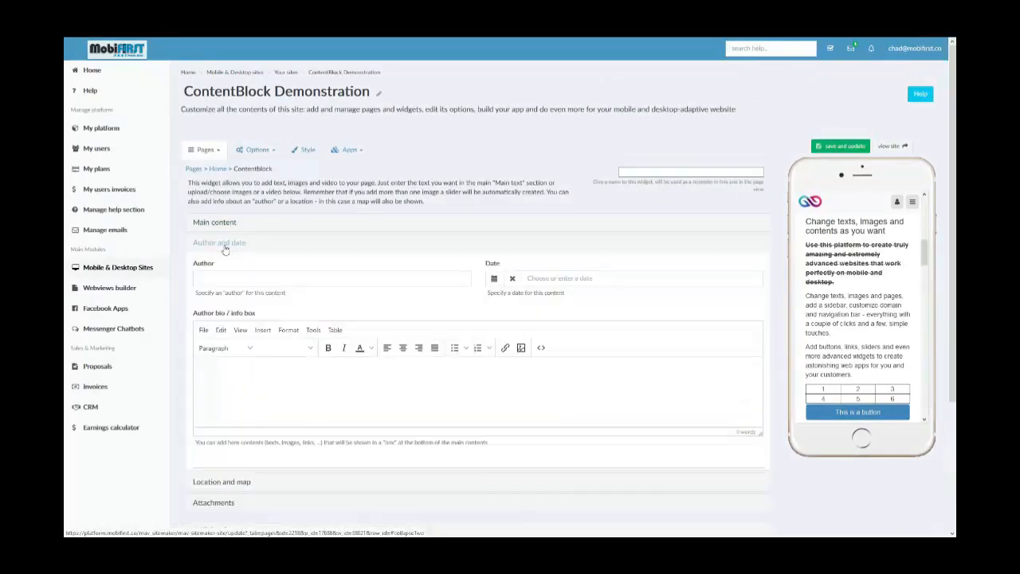
- Set the author to "Author Name" and the content date to 16-Apr-2019
scroll(870, 284, up, 2)
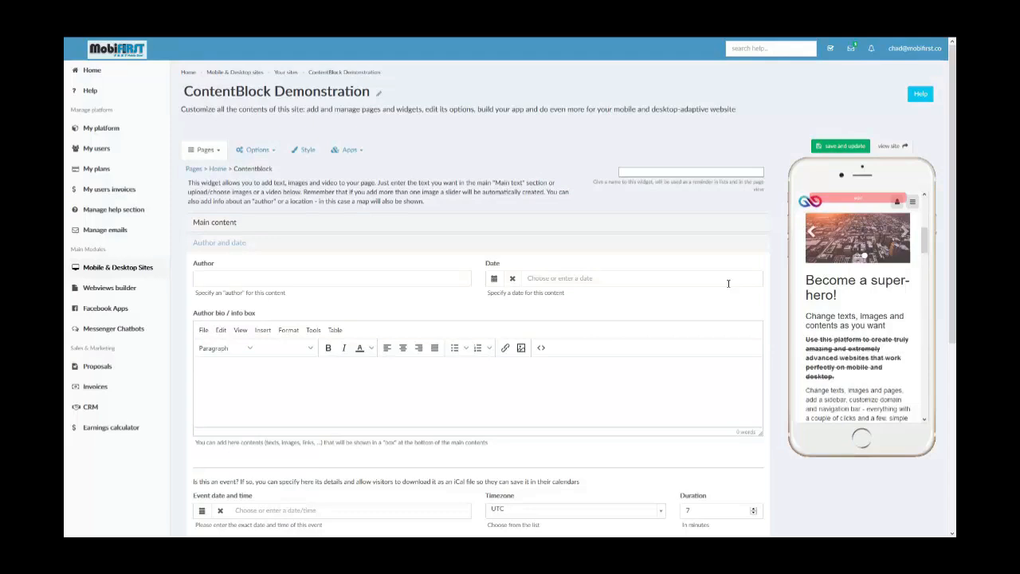
click(261, 274)
text(Author Name)
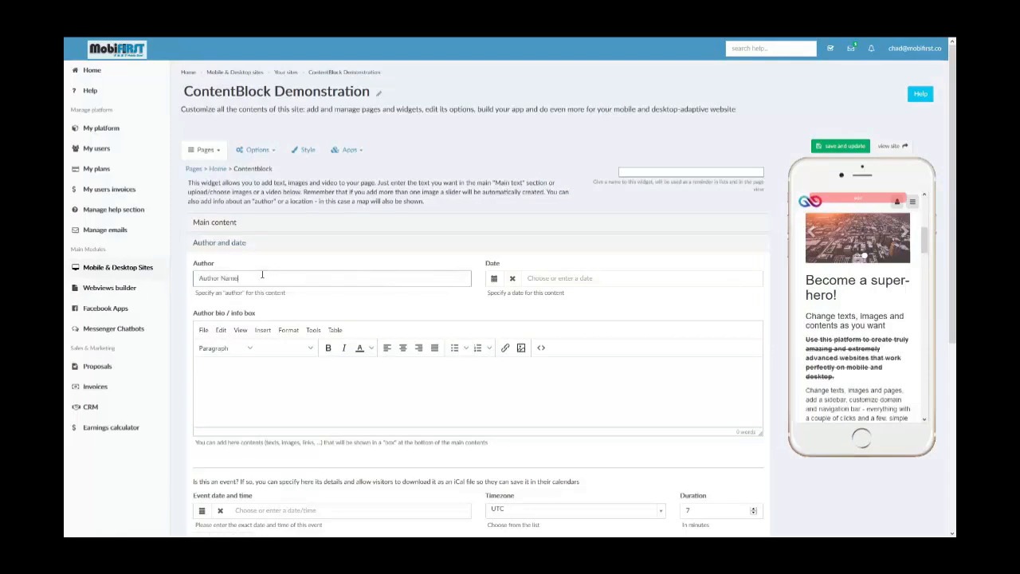
click(497, 280)
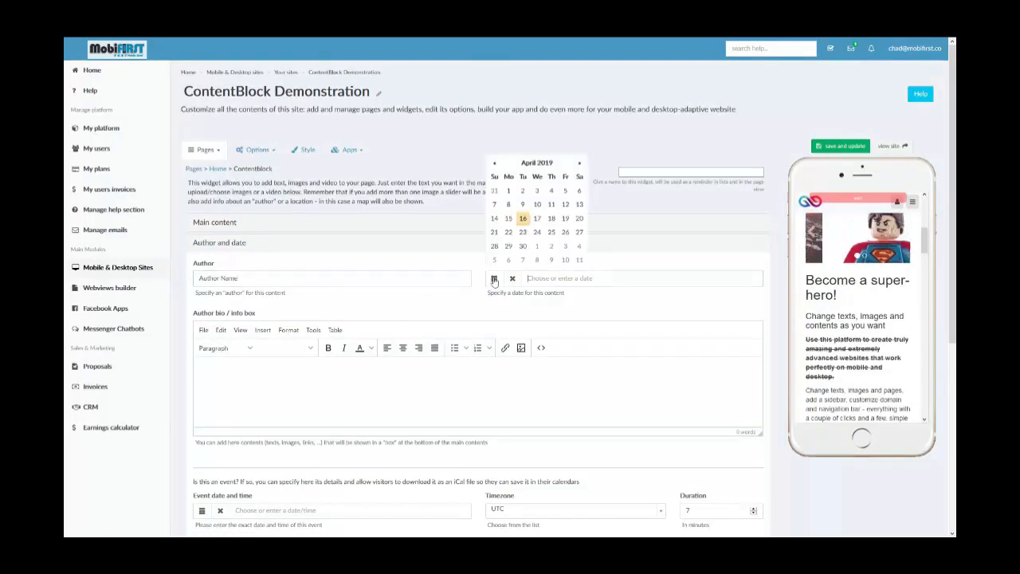
click(523, 220)
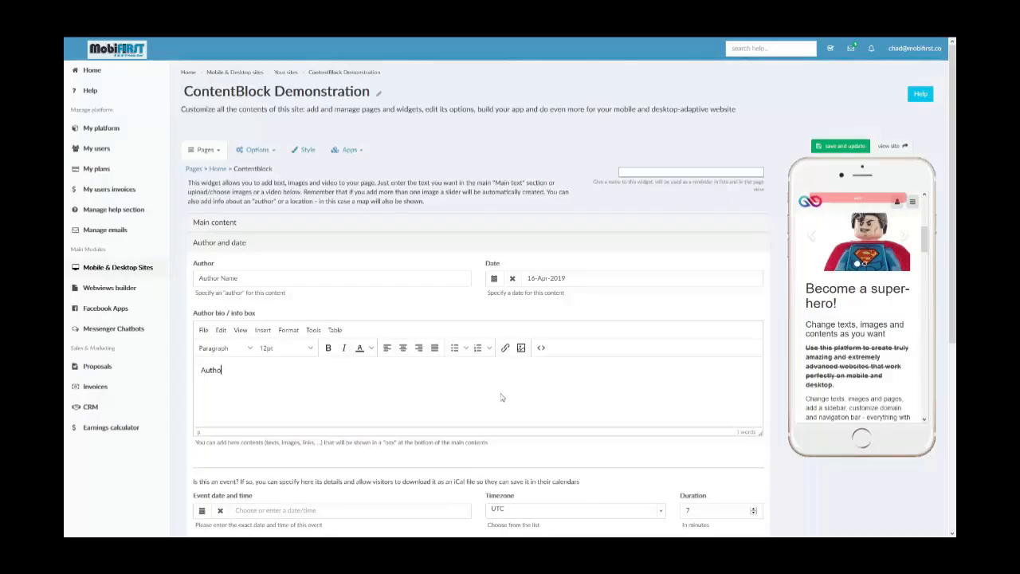
- Enter "Author Bio" in the author bio / info box and save the widget
text(r Bio)
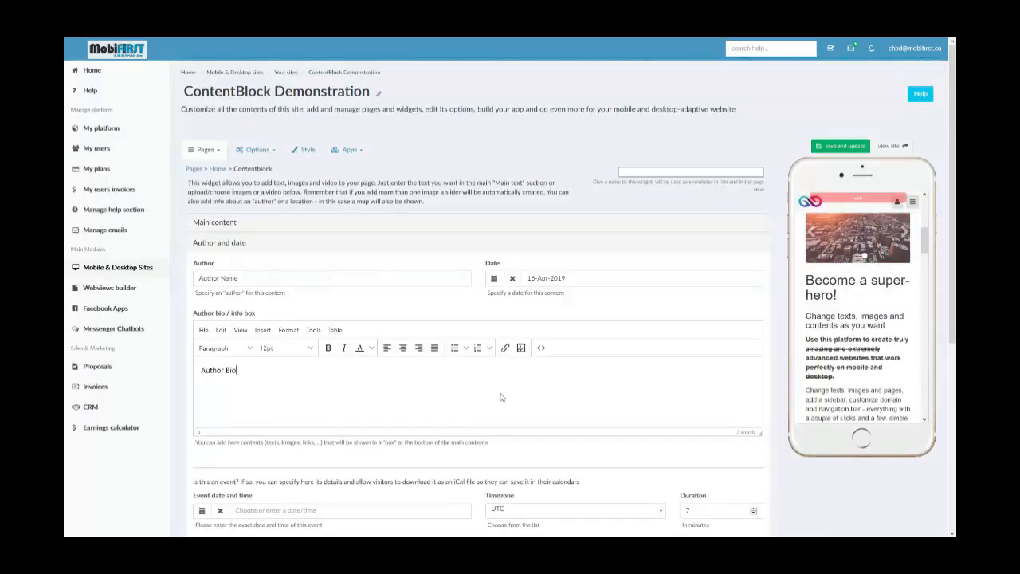
click(838, 146)
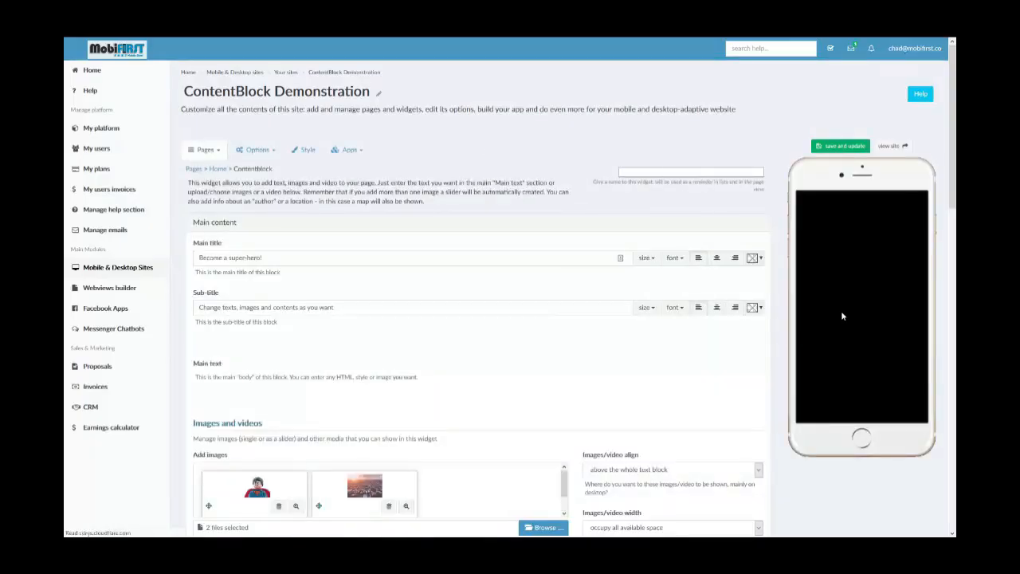
scroll(856, 319, down, 3)
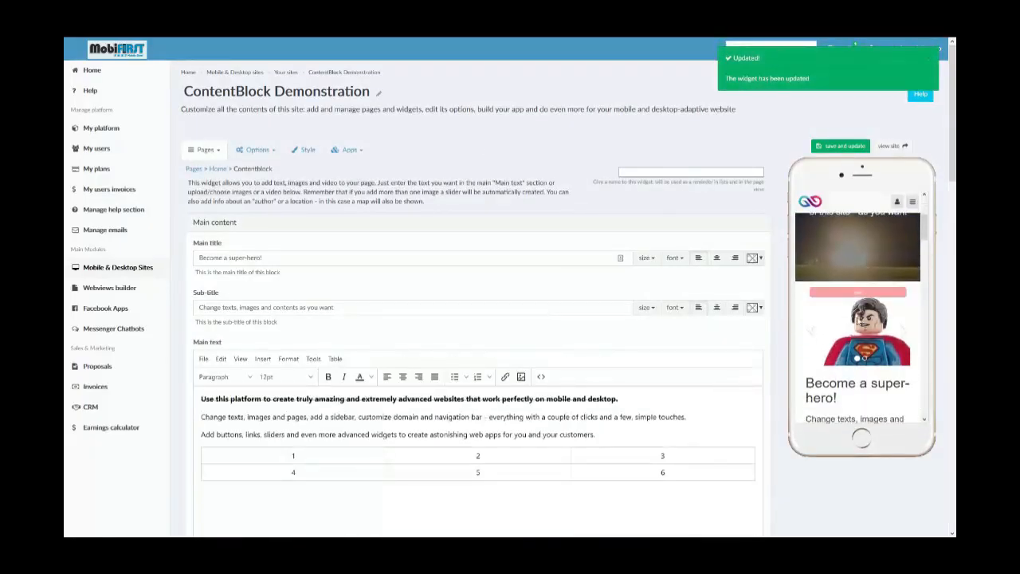
- Review the author name, content date and author bio in the mobile preview, and compare them with the author and date fields
scroll(855, 333, down, 2)
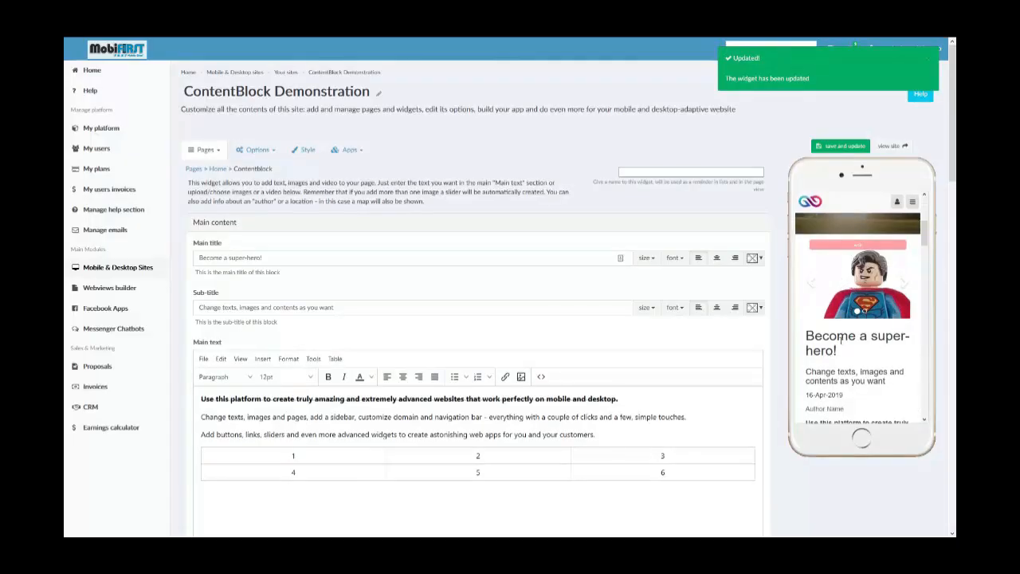
scroll(840, 337, down, 2)
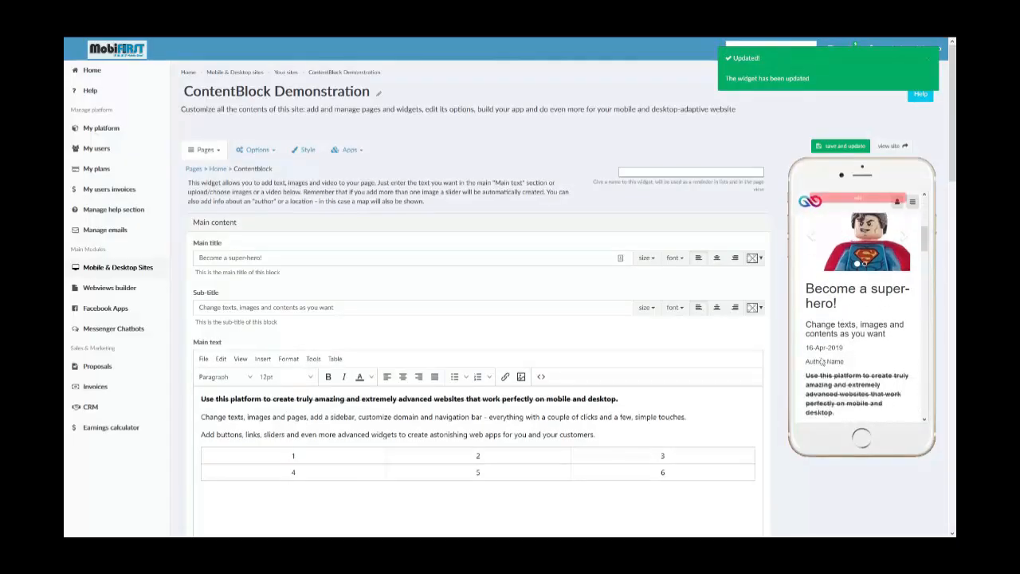
scroll(813, 361, down, 5)
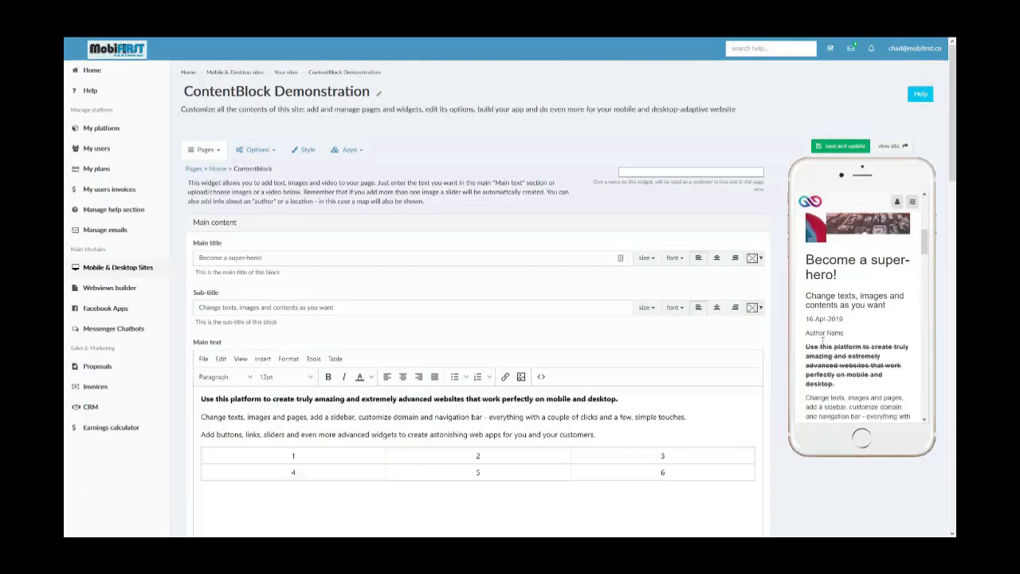
scroll(826, 284, down, 2)
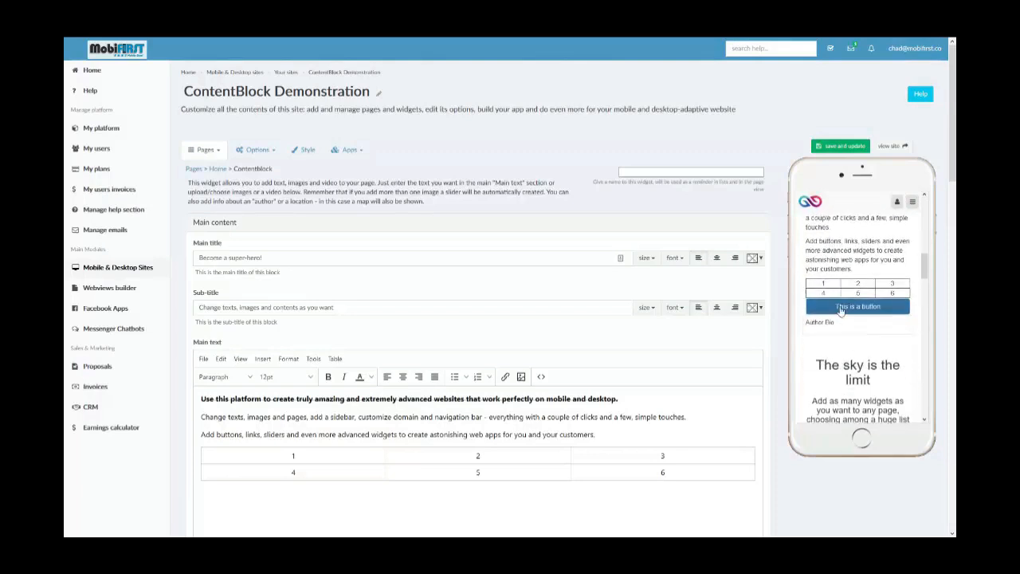
drag(840, 328, 804, 330)
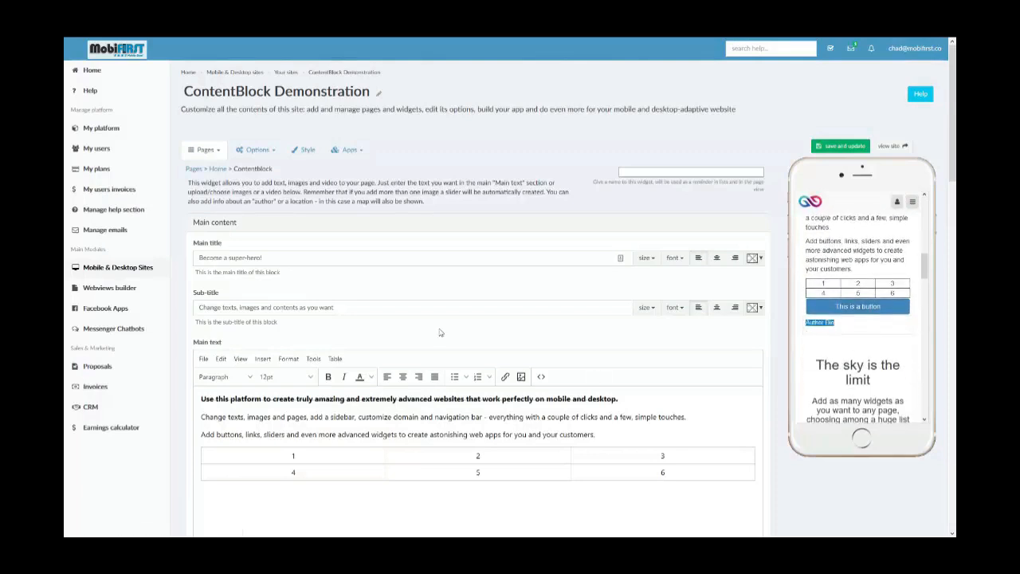
scroll(442, 333, down, 8)
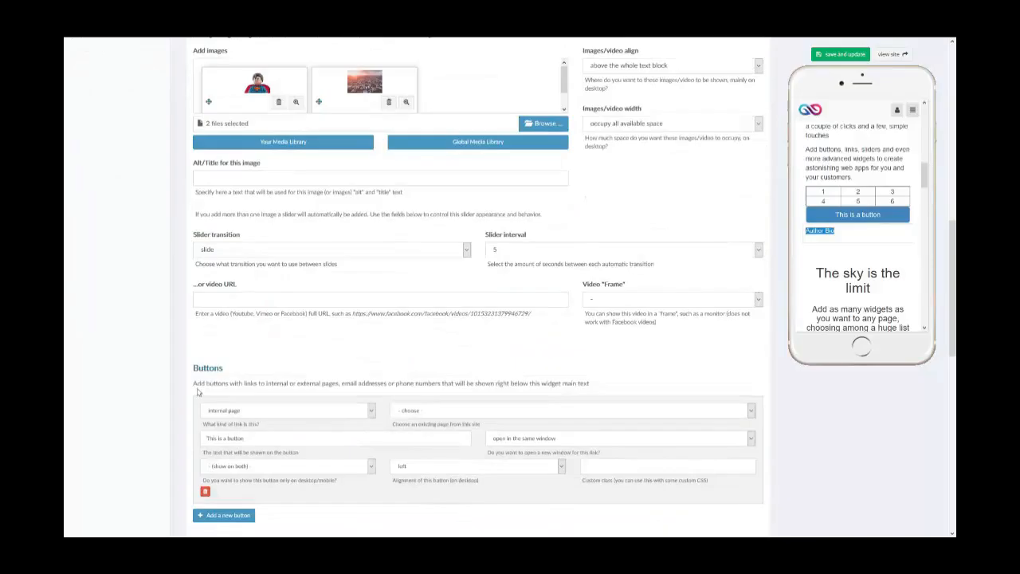
scroll(197, 392, down, 3)
triple_click(326, 354)
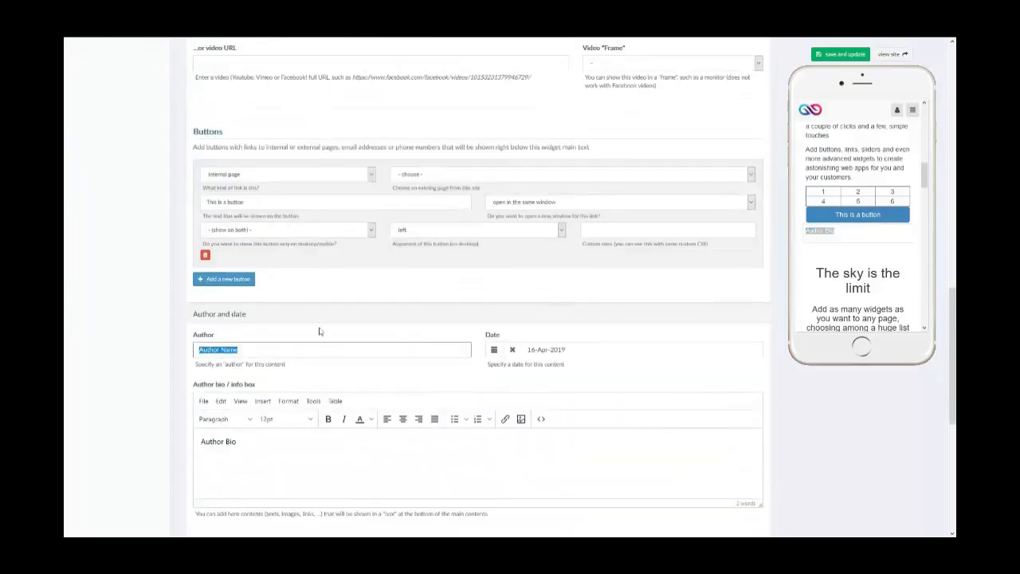
scroll(717, 366, down, 1)
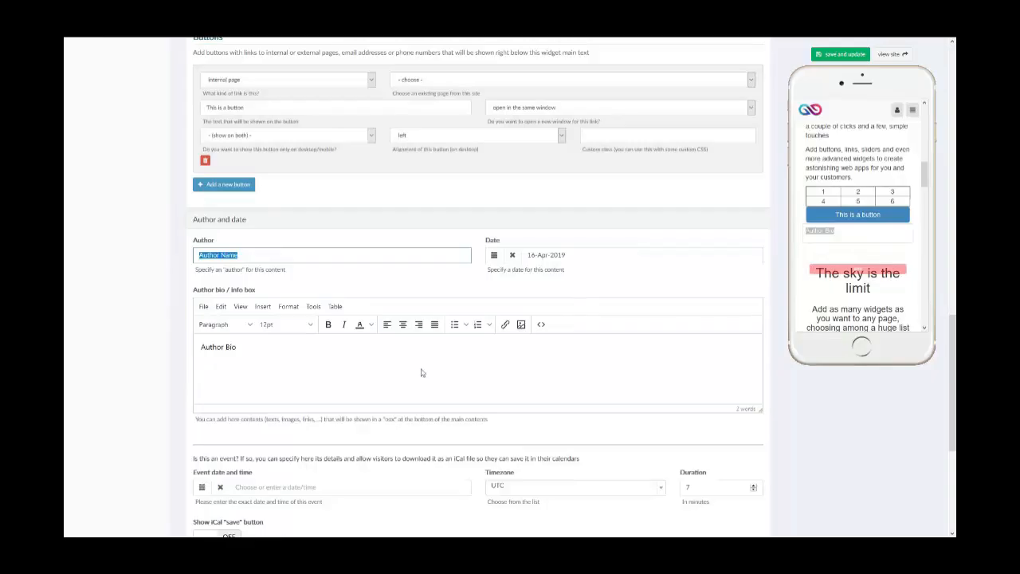
scroll(423, 372, down, 1)
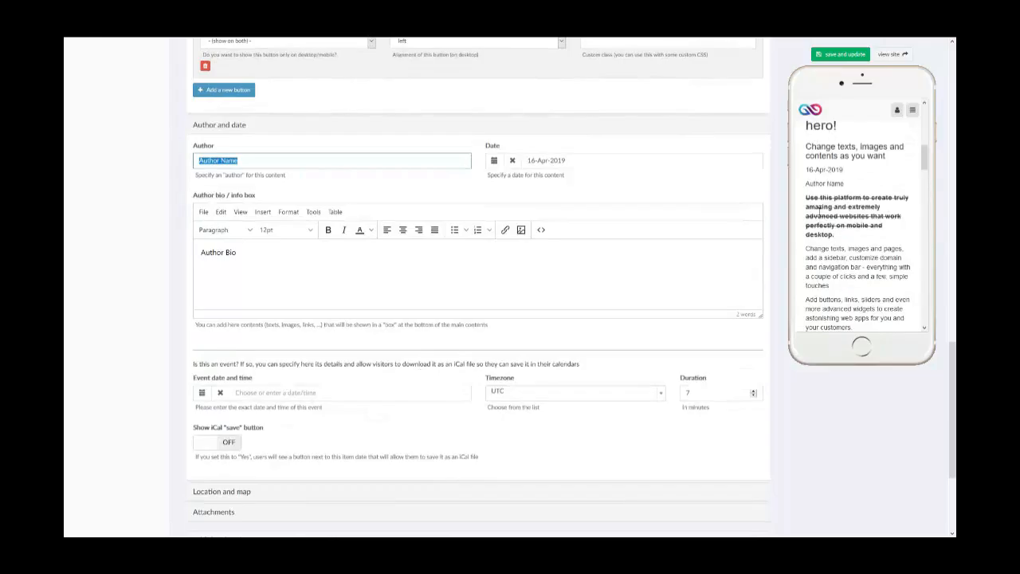
scroll(433, 318, up, 15)
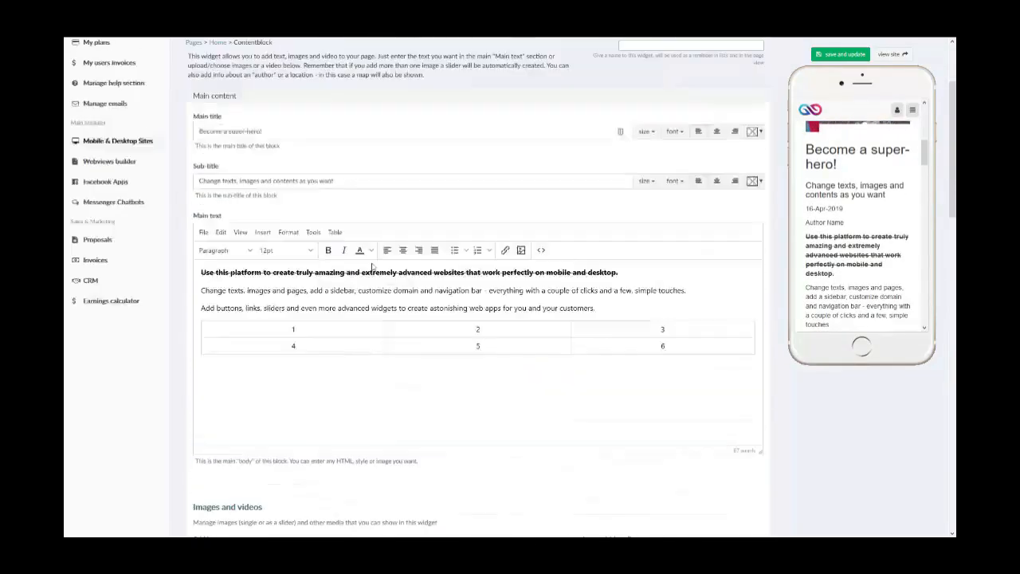
scroll(346, 365, down, 15)
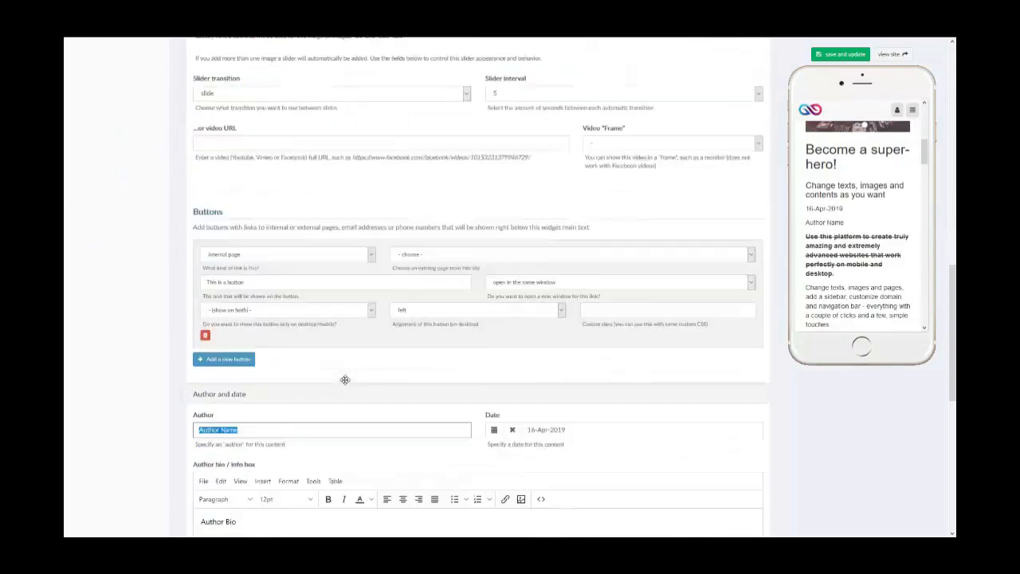
scroll(292, 389, down, 3)
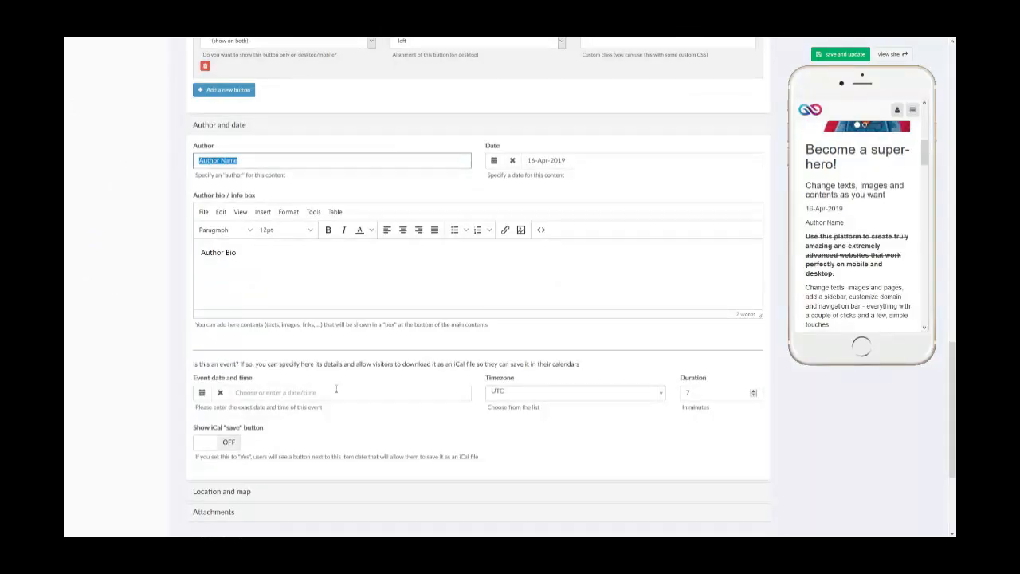
- Examine the event date picker, timezone list and duration setting, and try the iCal "save" button toggle on and back off
click(202, 392)
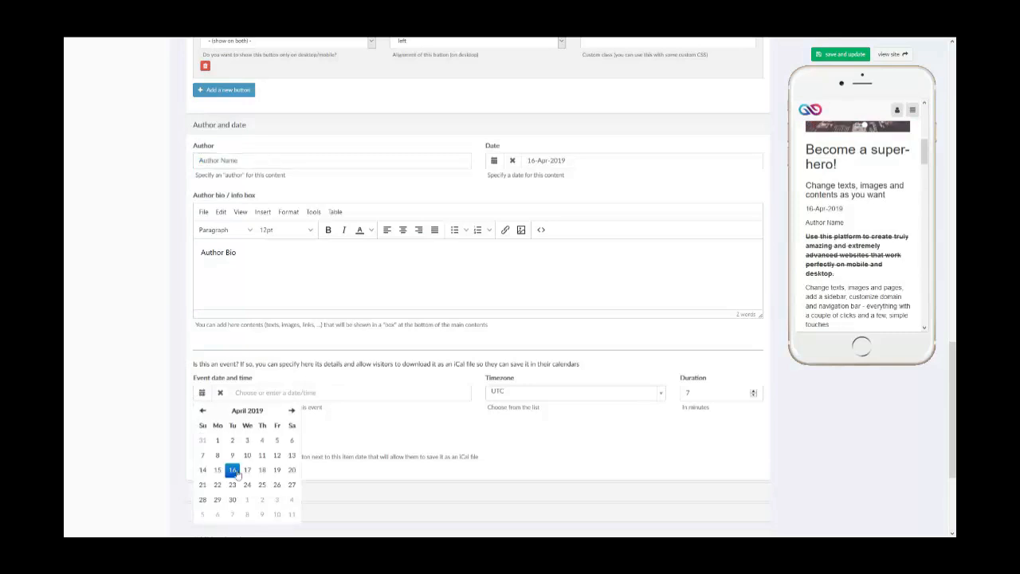
click(648, 392)
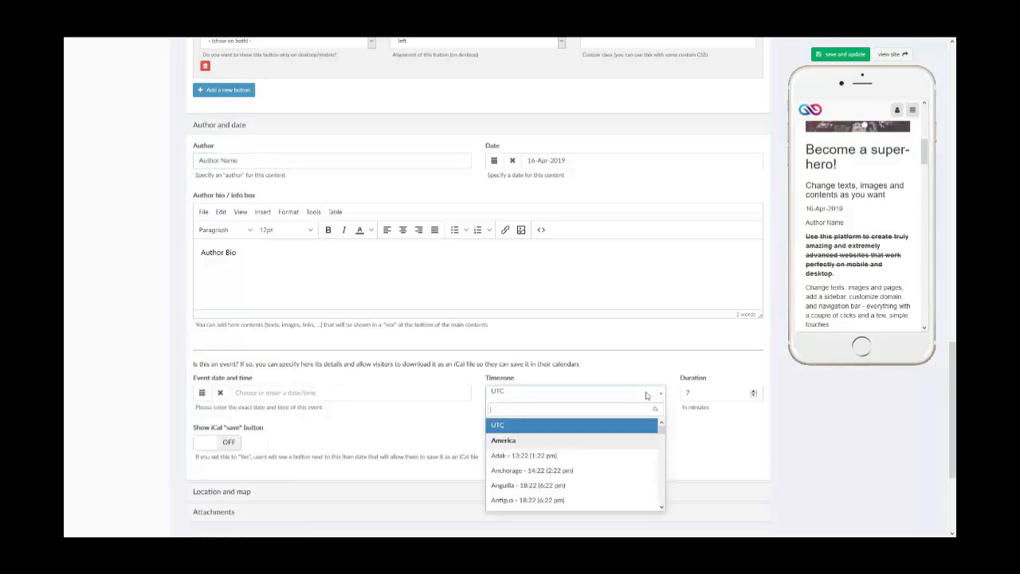
click(728, 392)
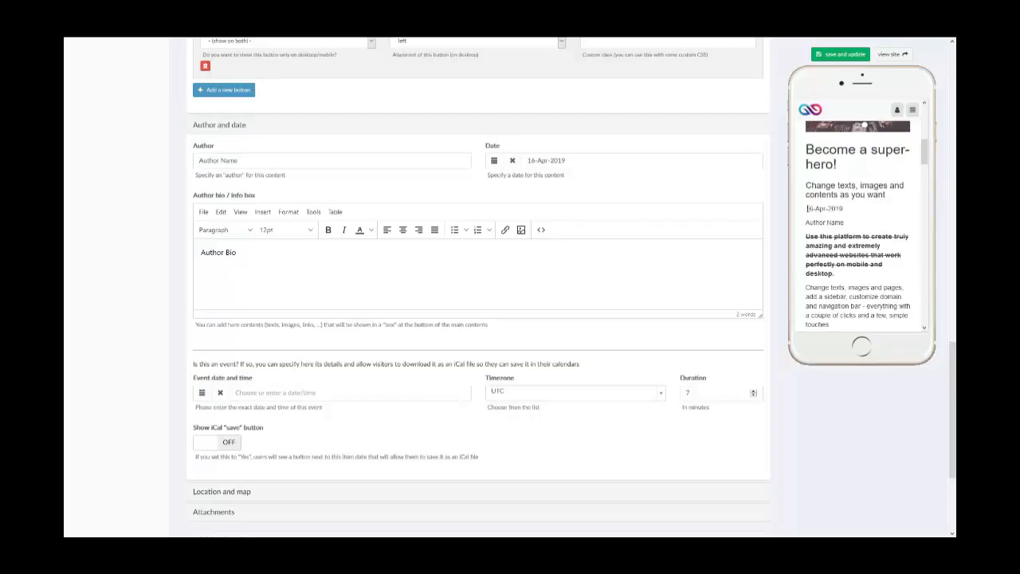
click(228, 444)
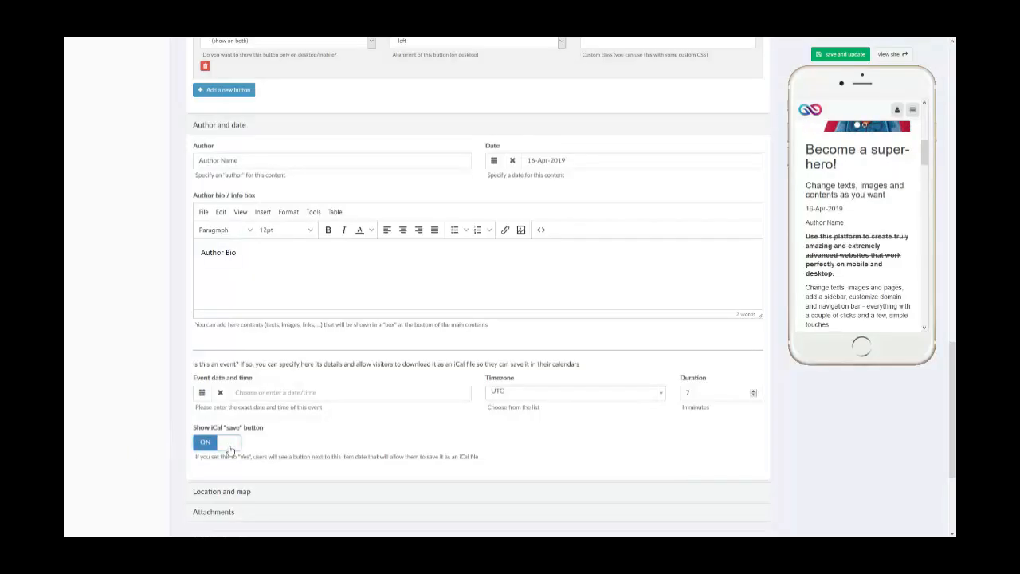
click(229, 448)
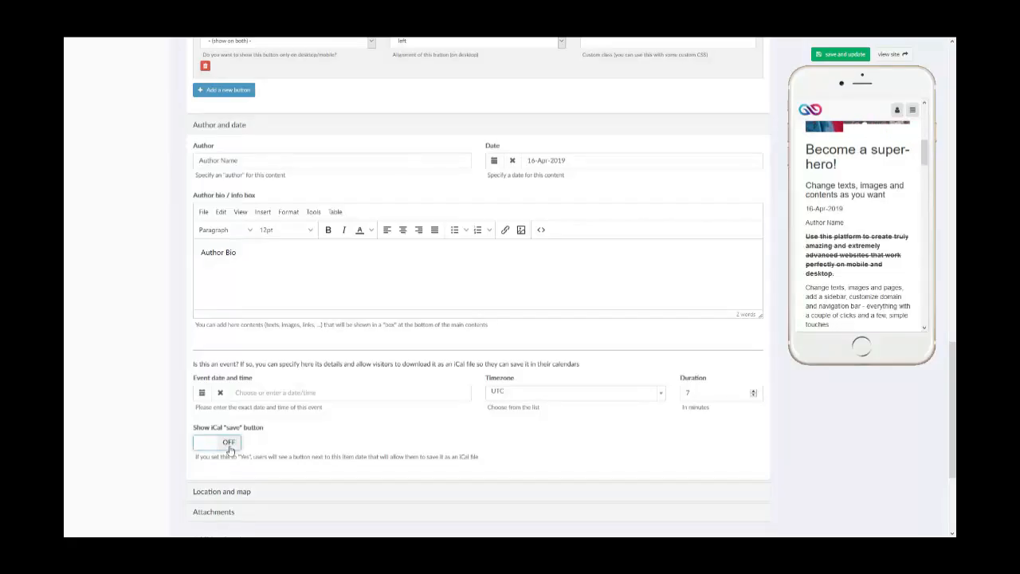
- Set the location and map section's address to the suggested Philadelphia street address, and save the widget to check its map in the preview
click(226, 492)
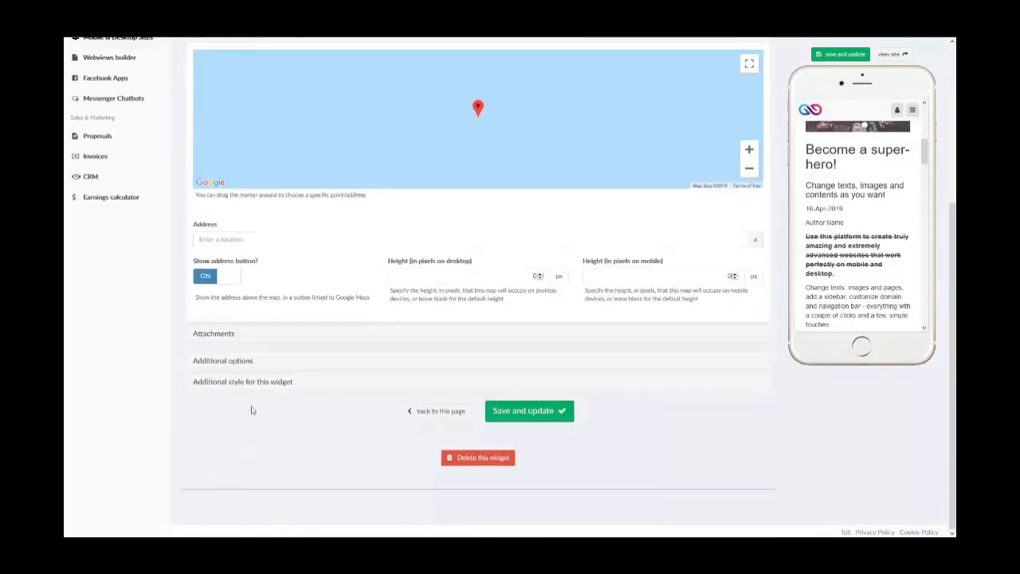
click(298, 286)
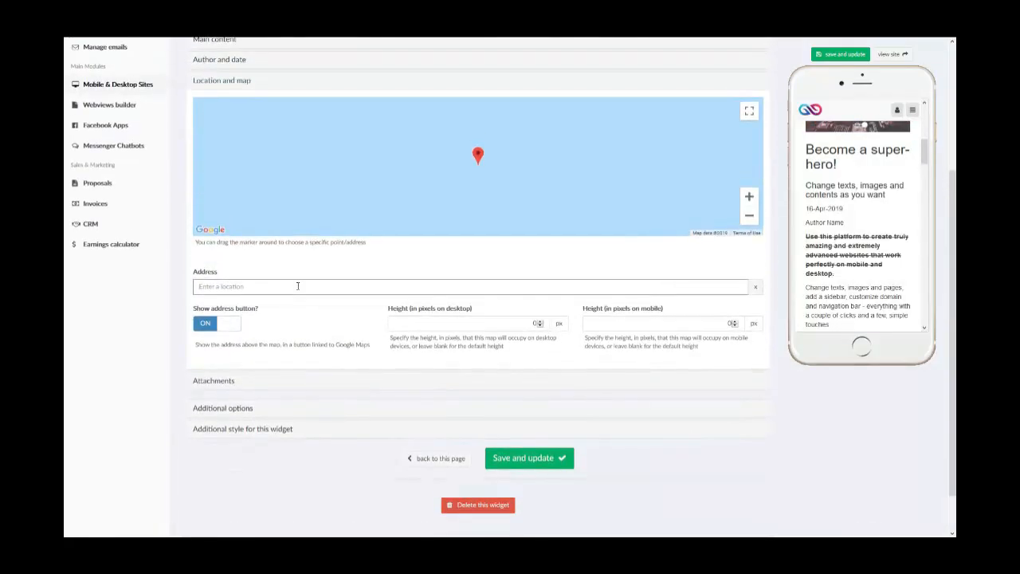
text(123)
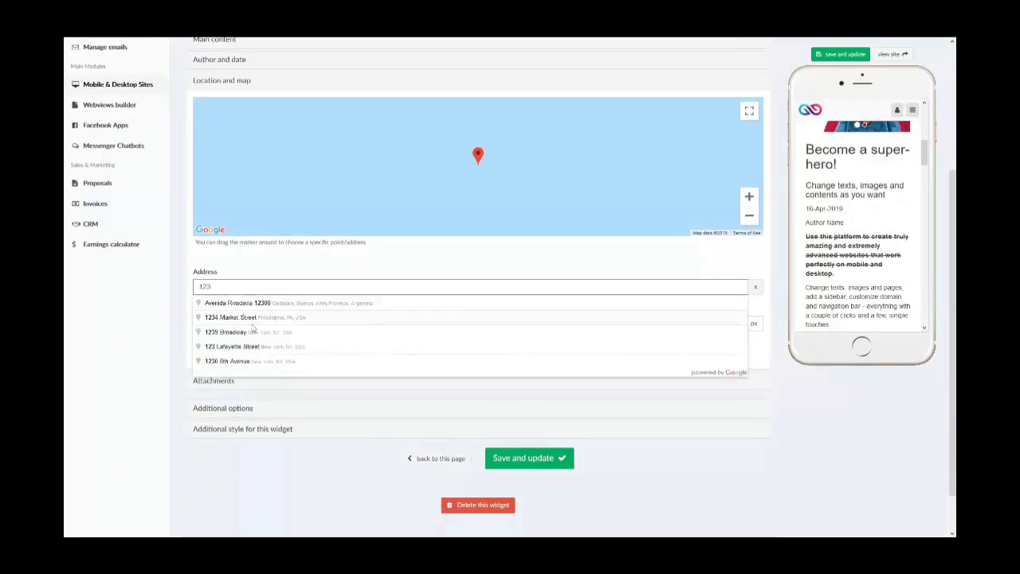
click(239, 317)
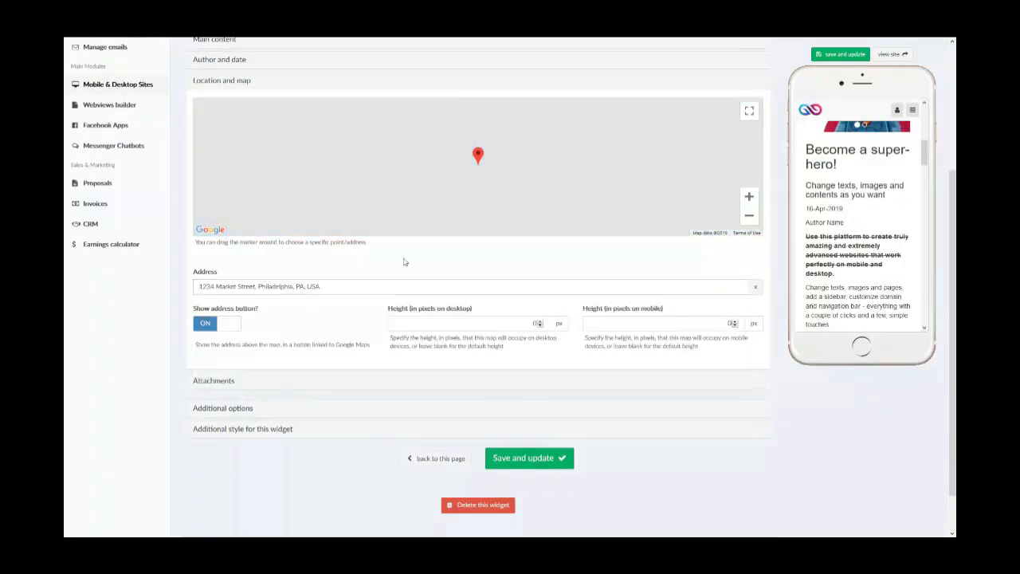
click(821, 58)
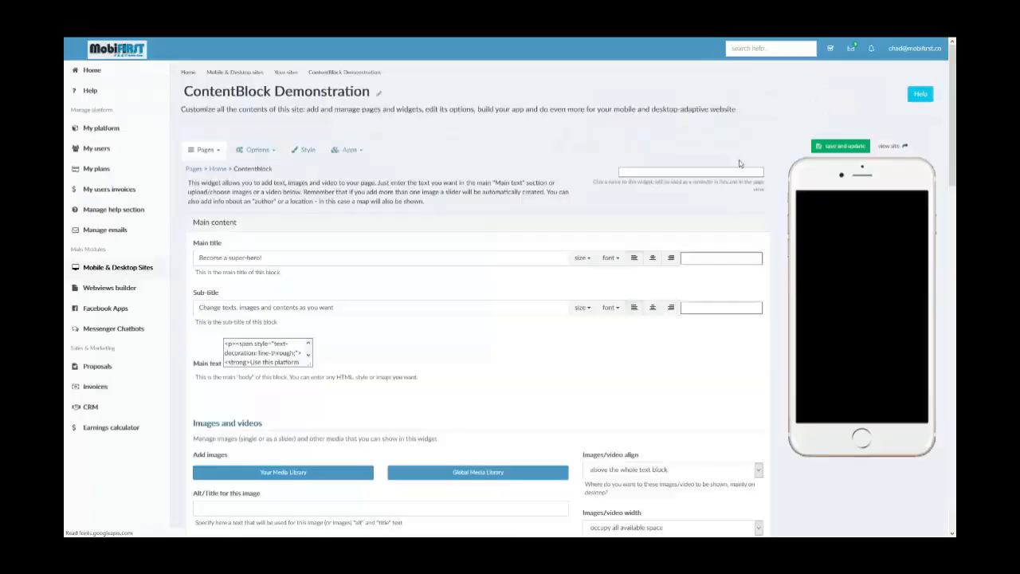
scroll(875, 301, down, 6)
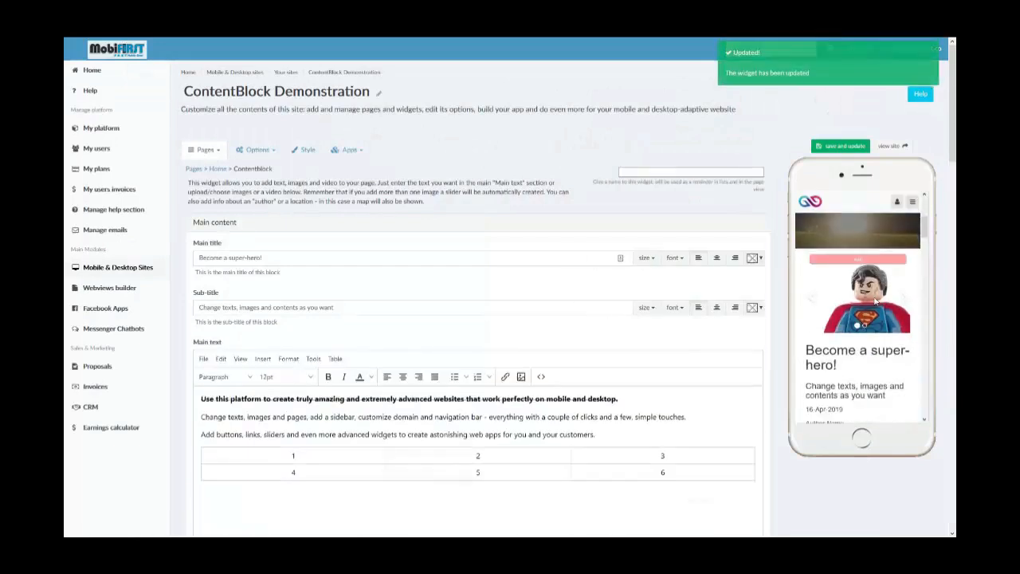
scroll(875, 301, down, 8)
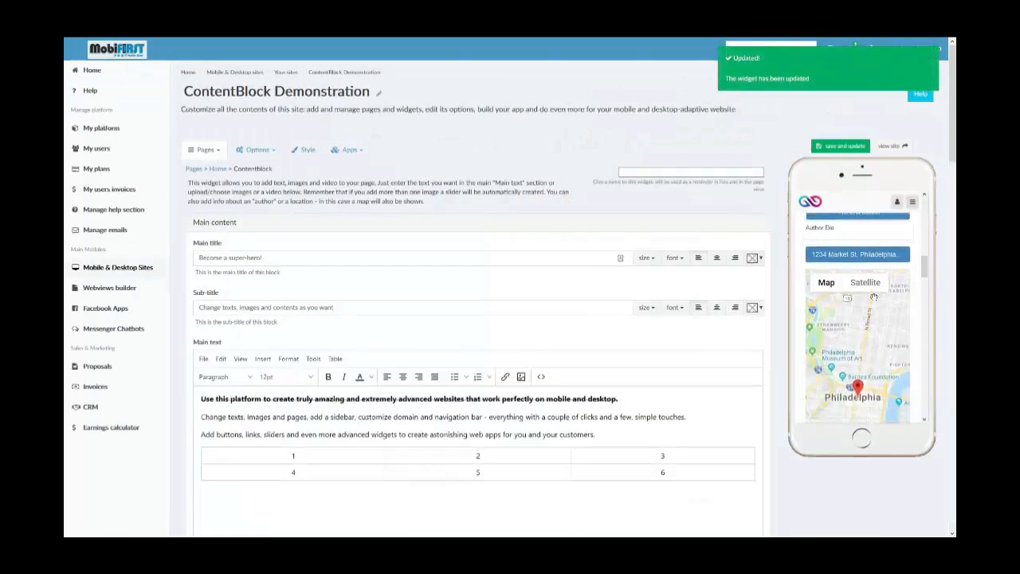
scroll(871, 318, down, 5)
scroll(560, 355, down, 4)
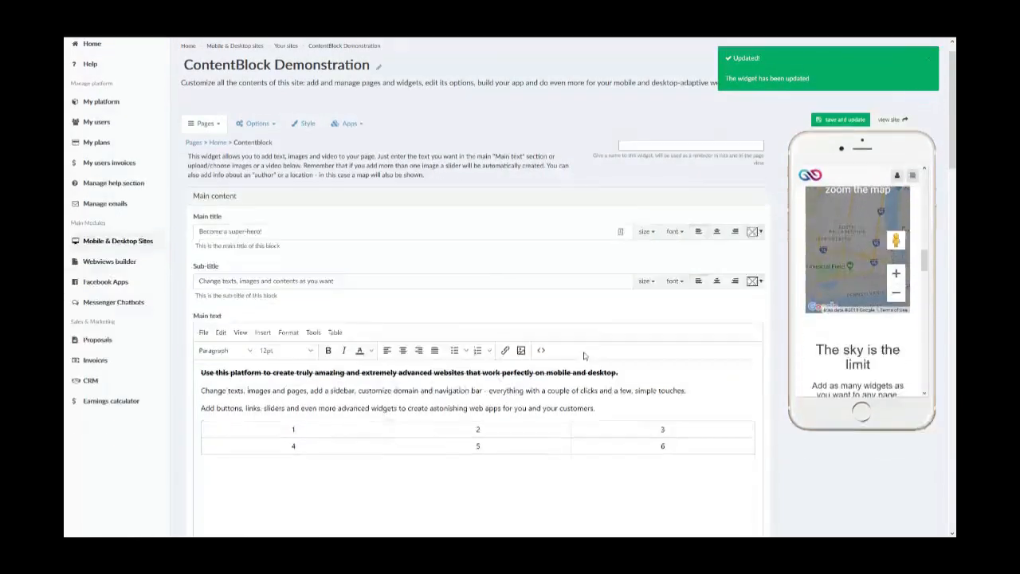
- Upload 5936c1d05edfamedialibrary_zen_kazuend28556.jpg from Pictures as Attachment #1, and save the widget to check its download button in the preview
scroll(561, 355, down, 15)
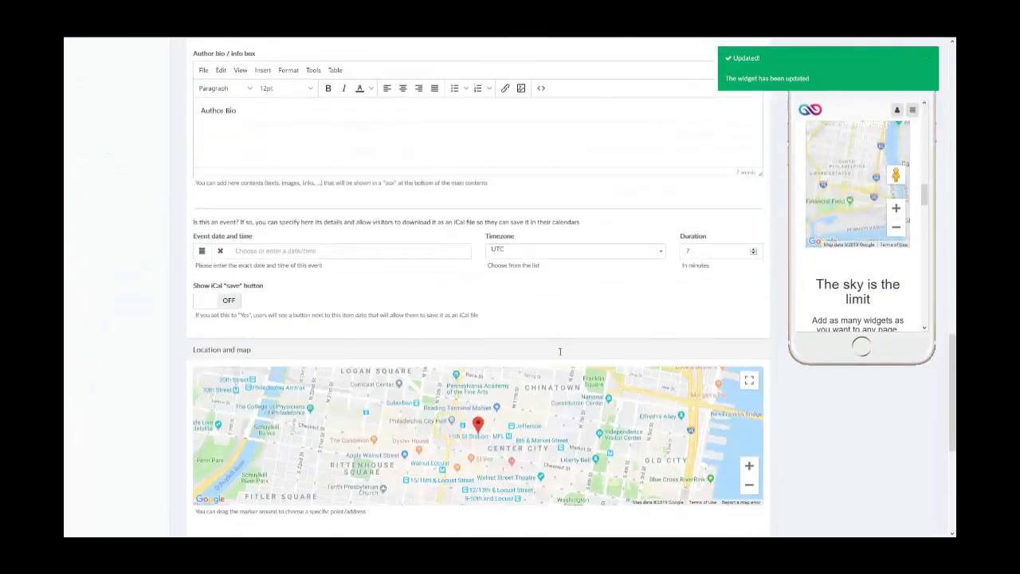
scroll(562, 355, down, 1)
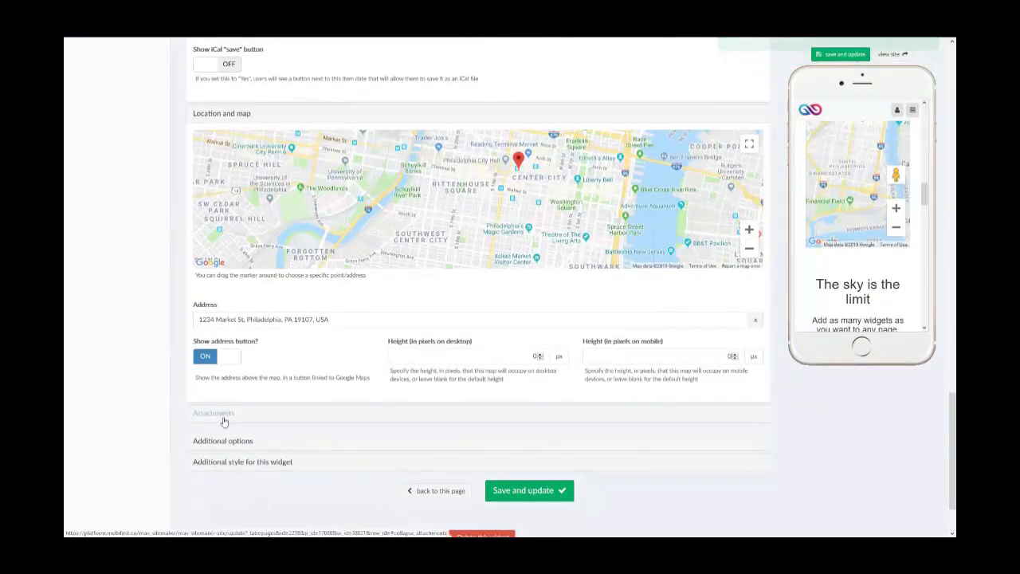
click(214, 413)
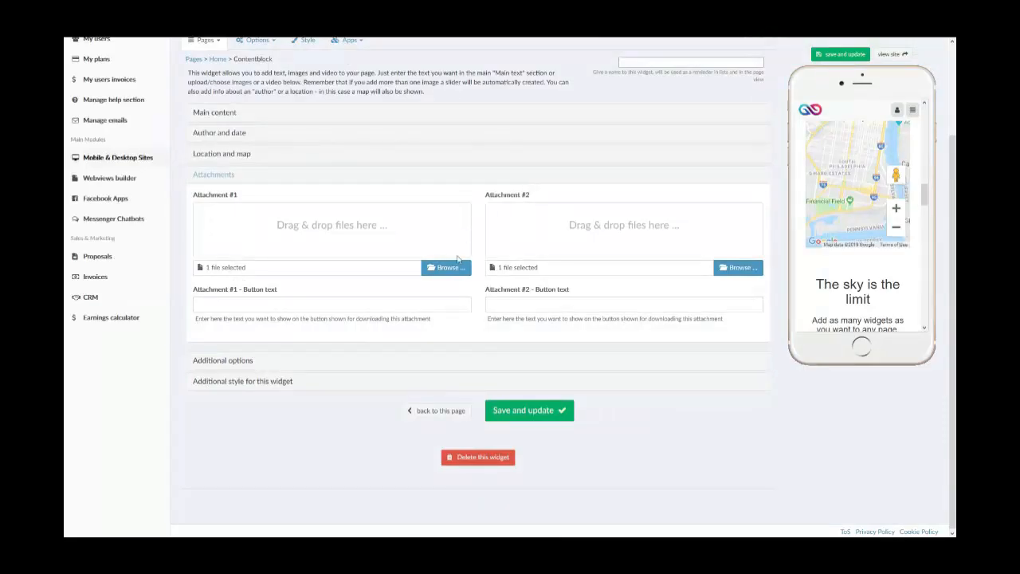
click(455, 268)
click(446, 268)
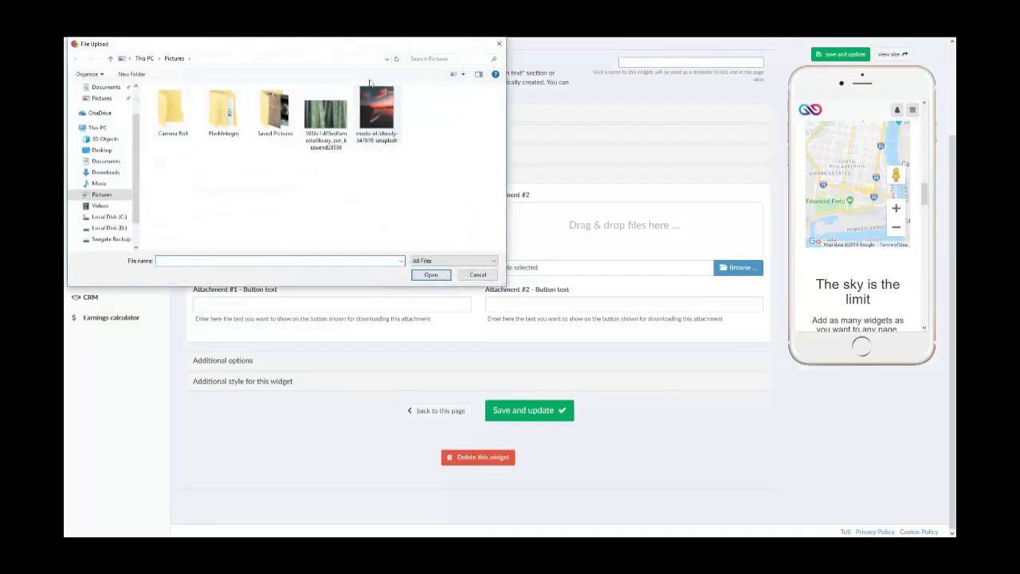
click(327, 118)
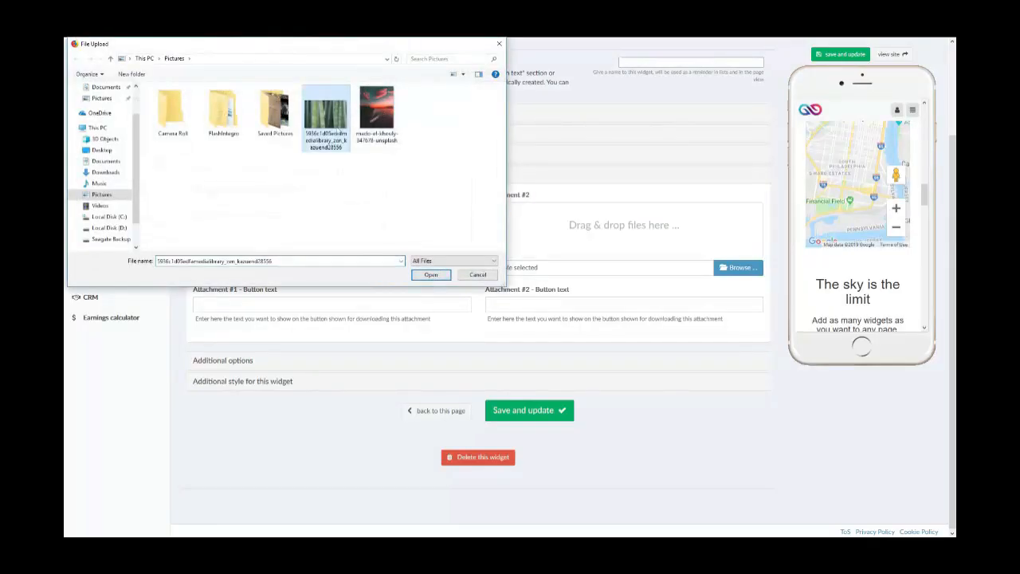
click(430, 274)
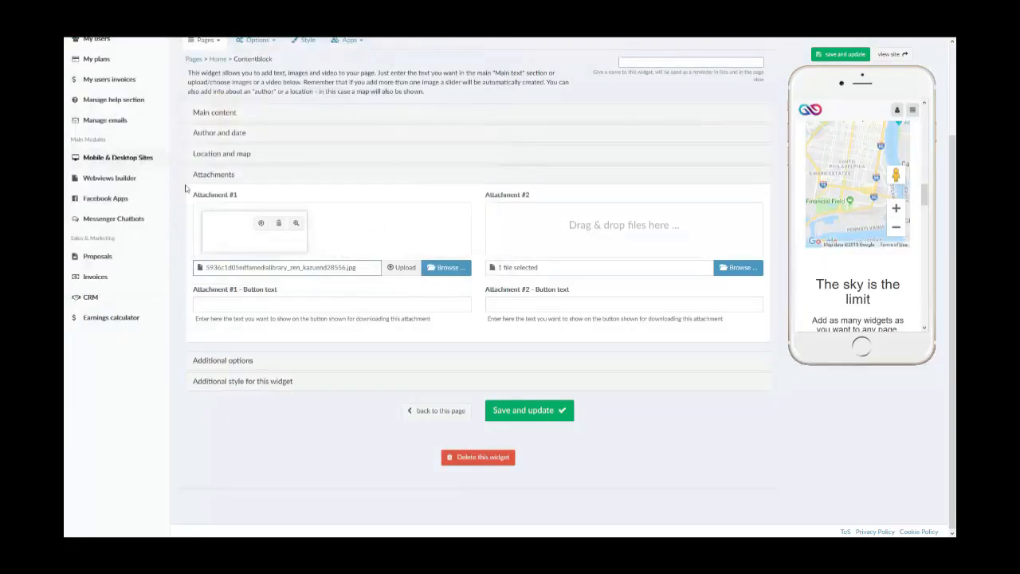
click(401, 268)
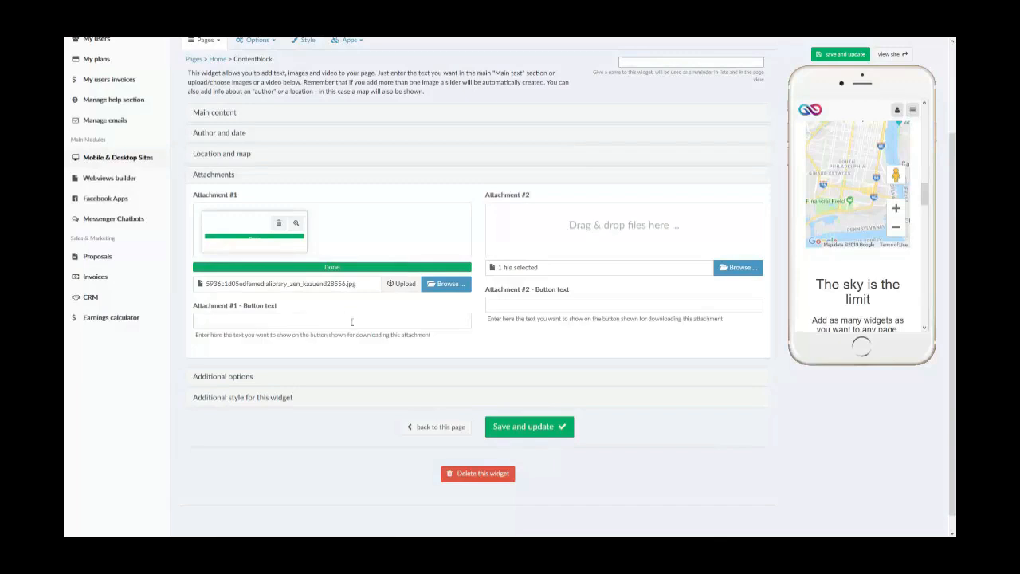
click(837, 51)
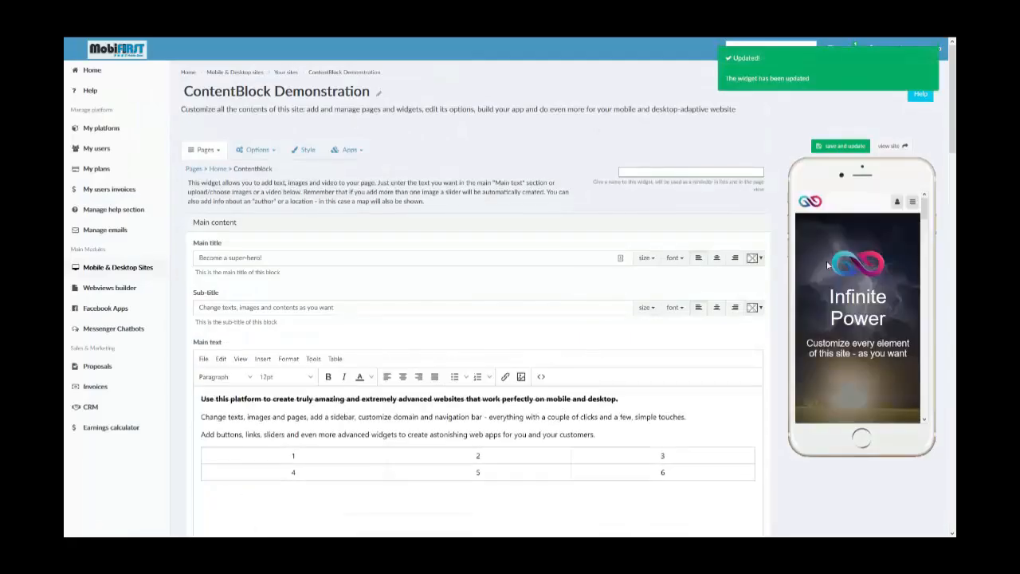
scroll(825, 261, down, 7)
scroll(828, 244, down, 10)
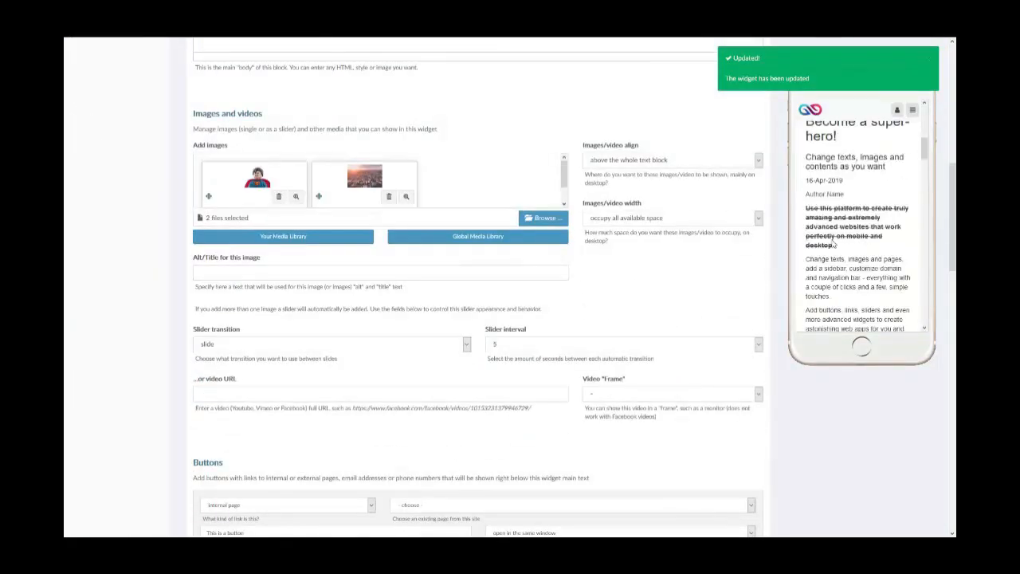
scroll(831, 238, up, 1)
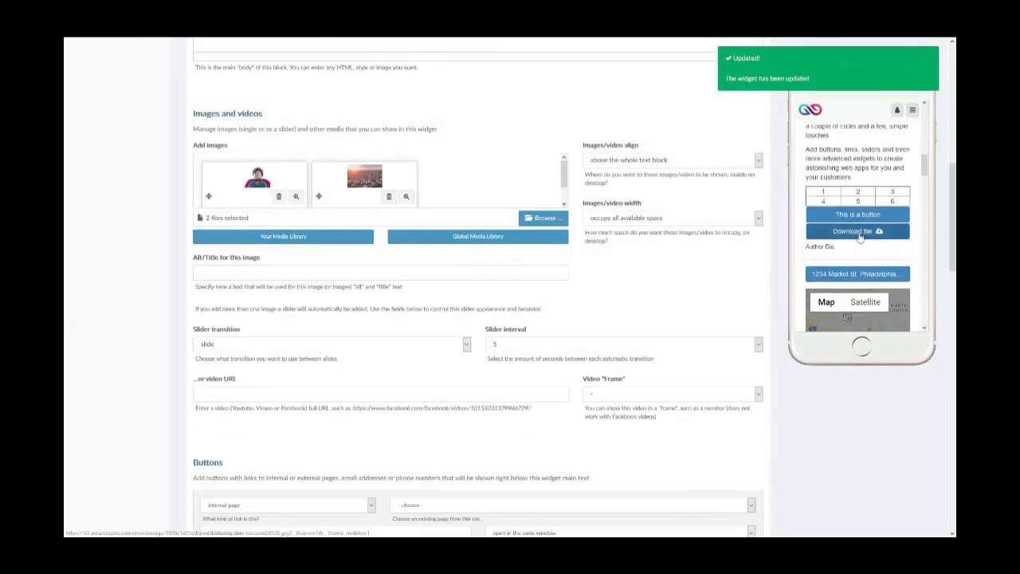
- Open the attachment from the preview's "Download file" button to check the image, and return to the site editor in full-screen view
click(858, 231)
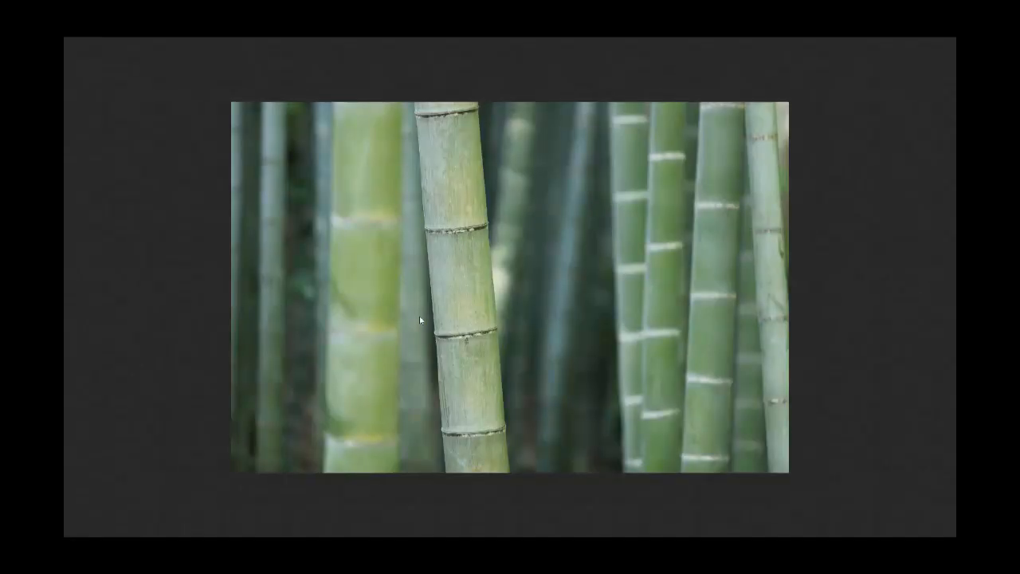
key(Escape)
click(112, 45)
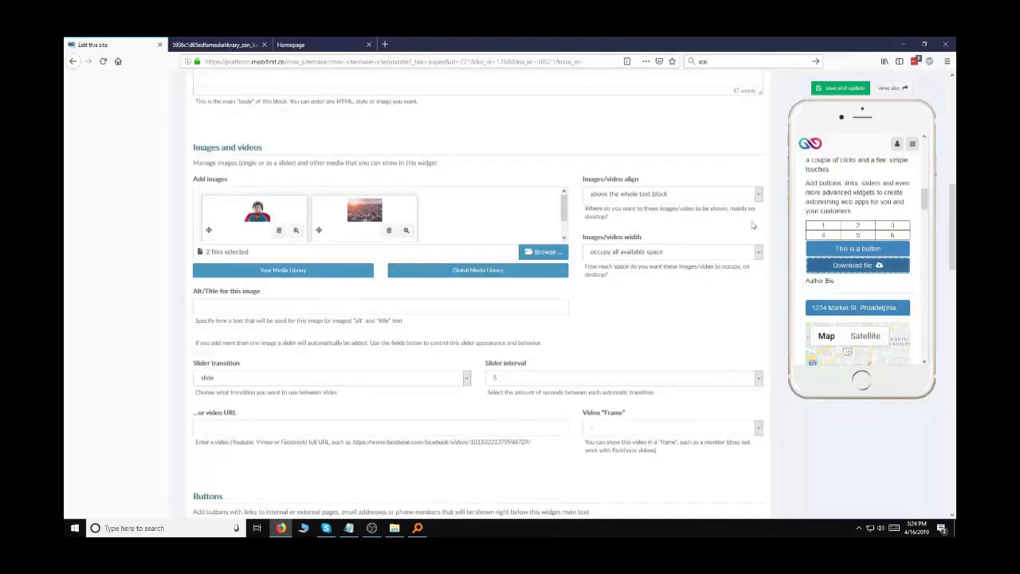
key(F11)
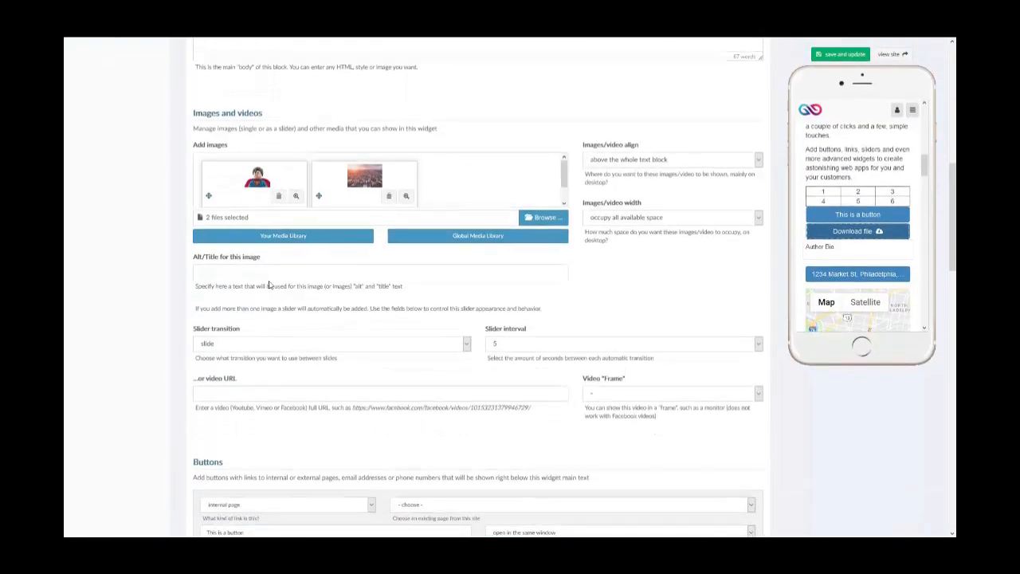
- Examine the button text fields for Attachment #1 and Attachment #2 in the widget's attachments section
scroll(269, 285, down, 5)
scroll(269, 283, down, 6)
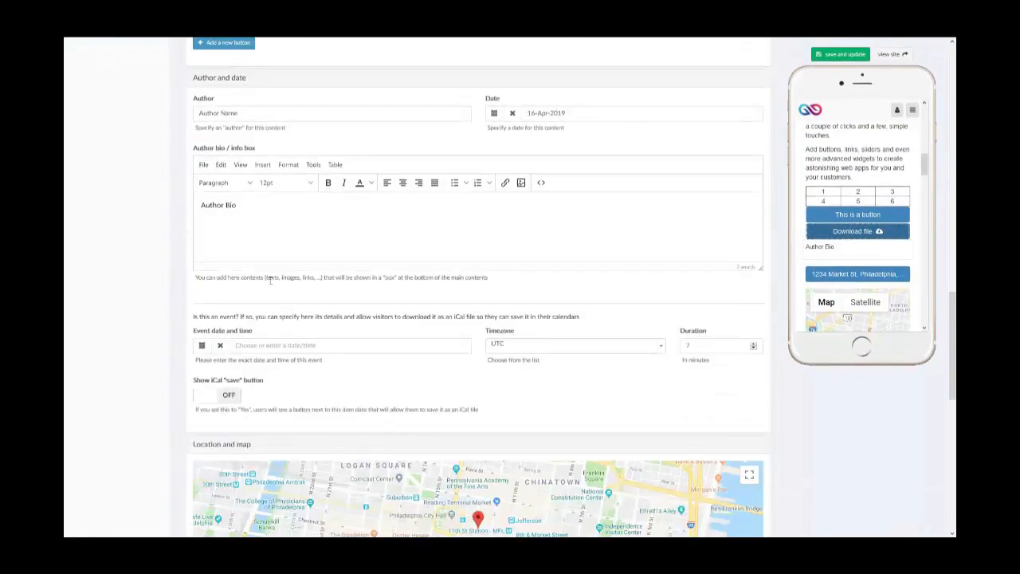
scroll(269, 284, down, 3)
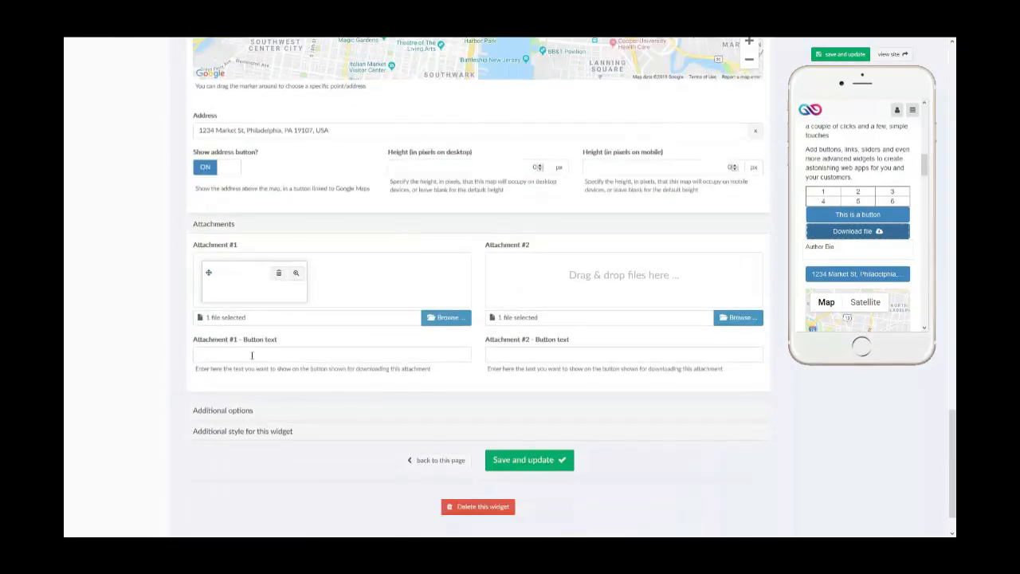
click(307, 353)
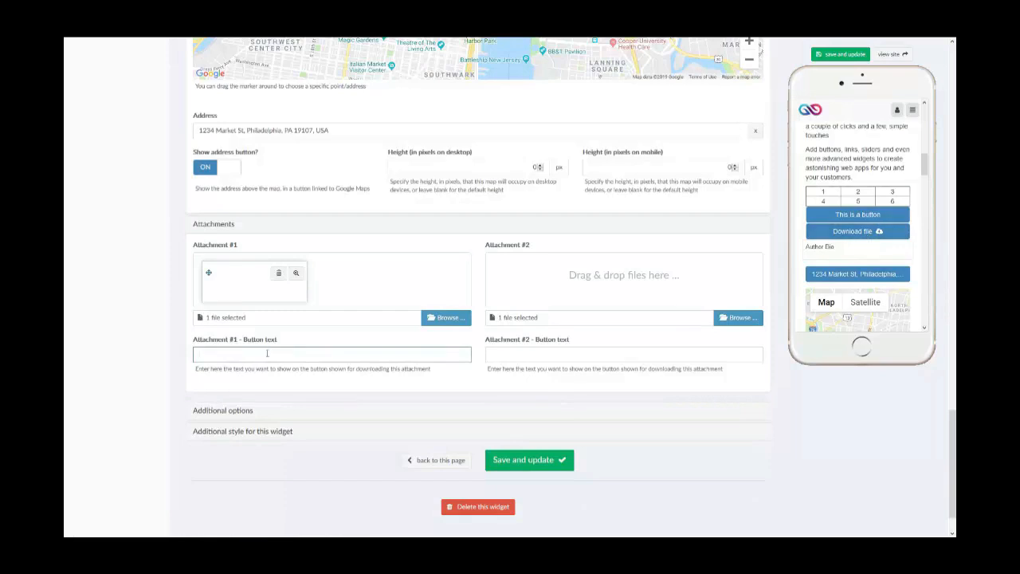
scroll(272, 348, up, 8)
scroll(280, 344, down, 5)
scroll(279, 344, down, 4)
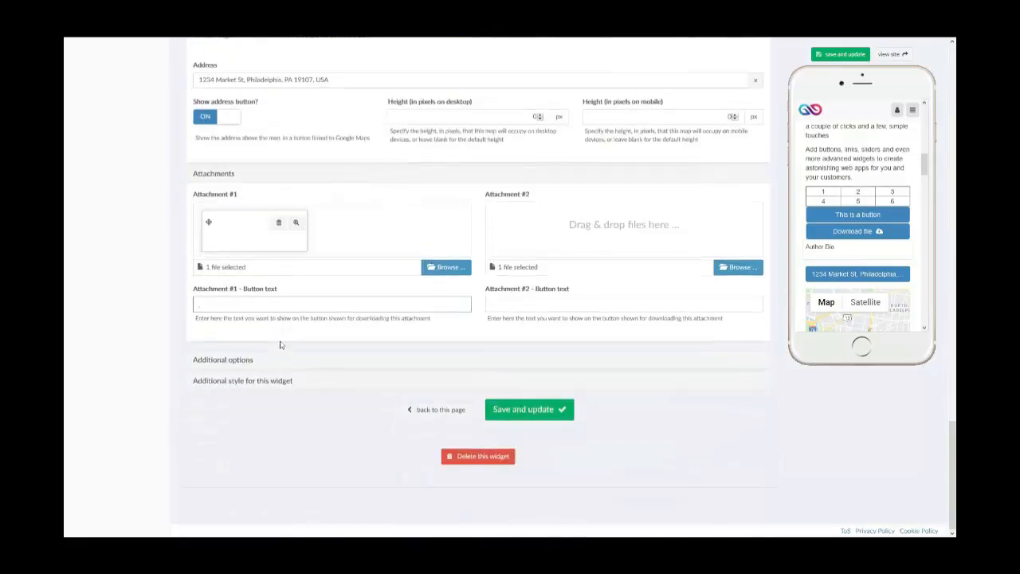
- Examine the additional options for required login, mobile only and desktop only, and review the widget's content in the mobile preview
click(244, 361)
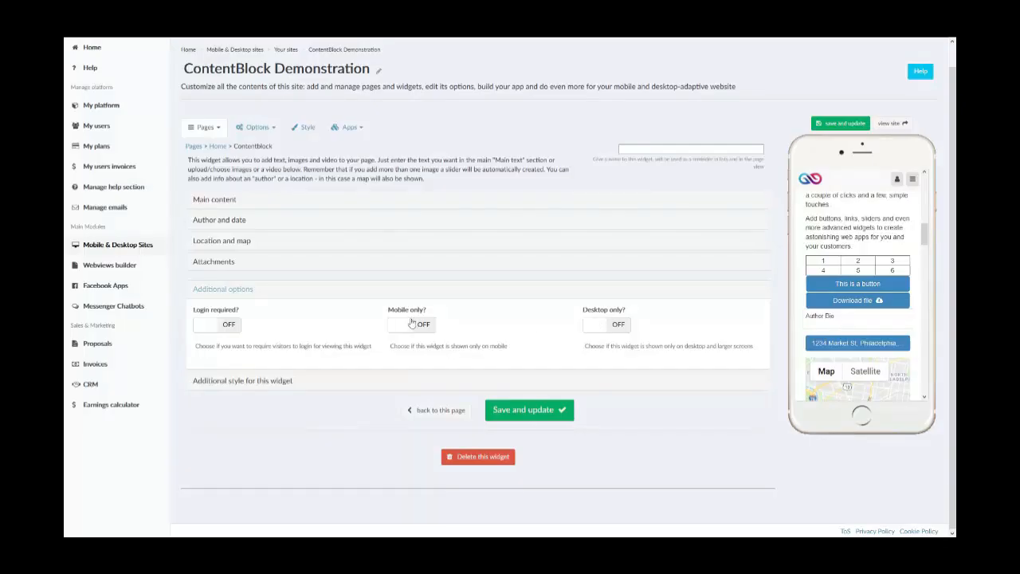
scroll(868, 275, up, 5)
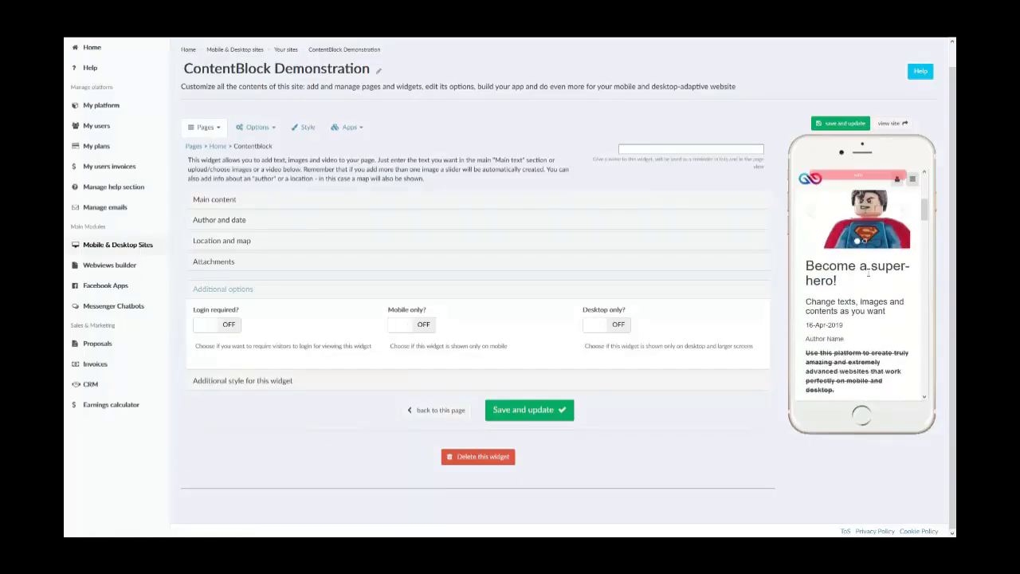
scroll(841, 251, up, 3)
scroll(819, 344, down, 10)
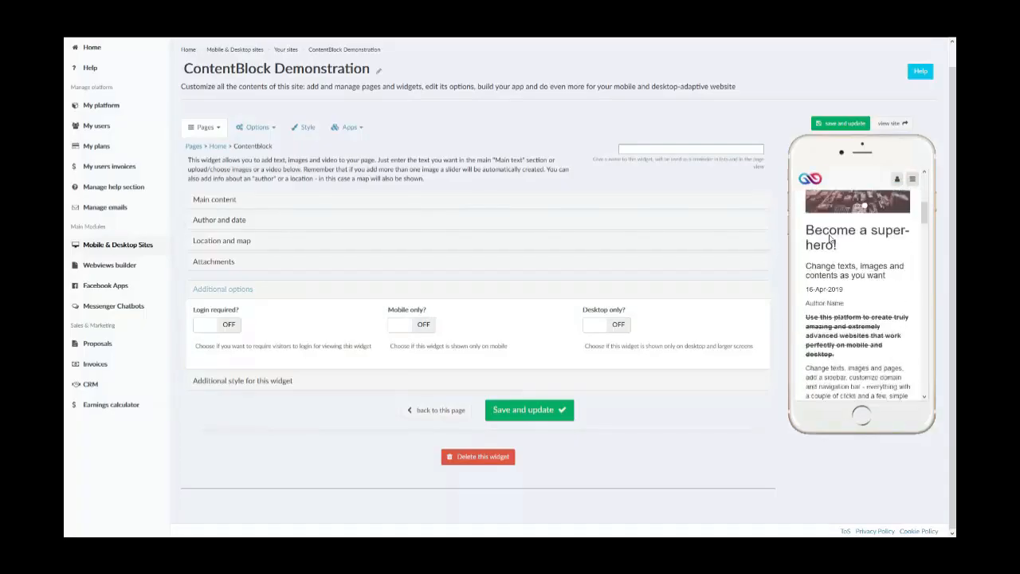
scroll(846, 323, down, 5)
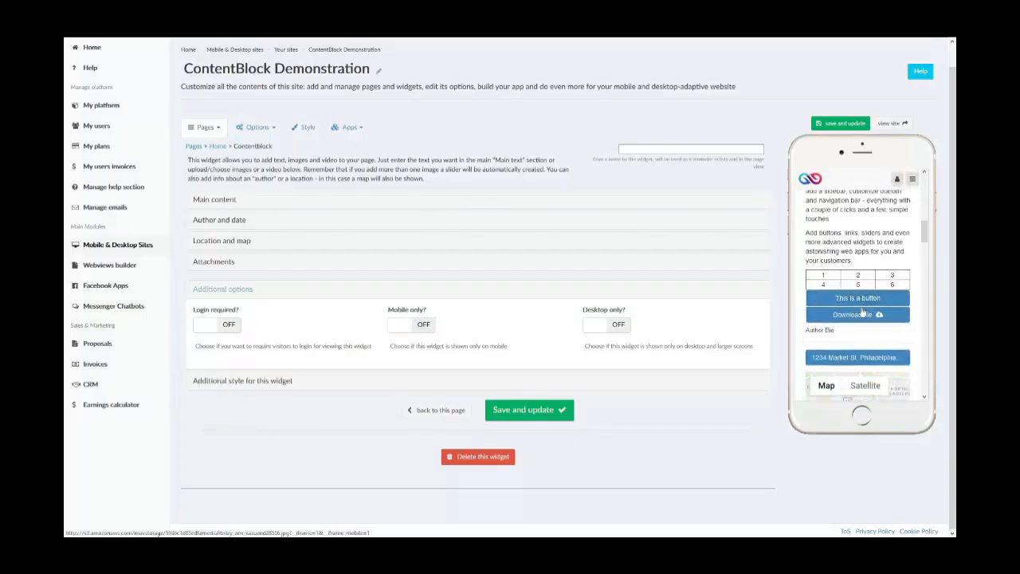
scroll(846, 267, up, 7)
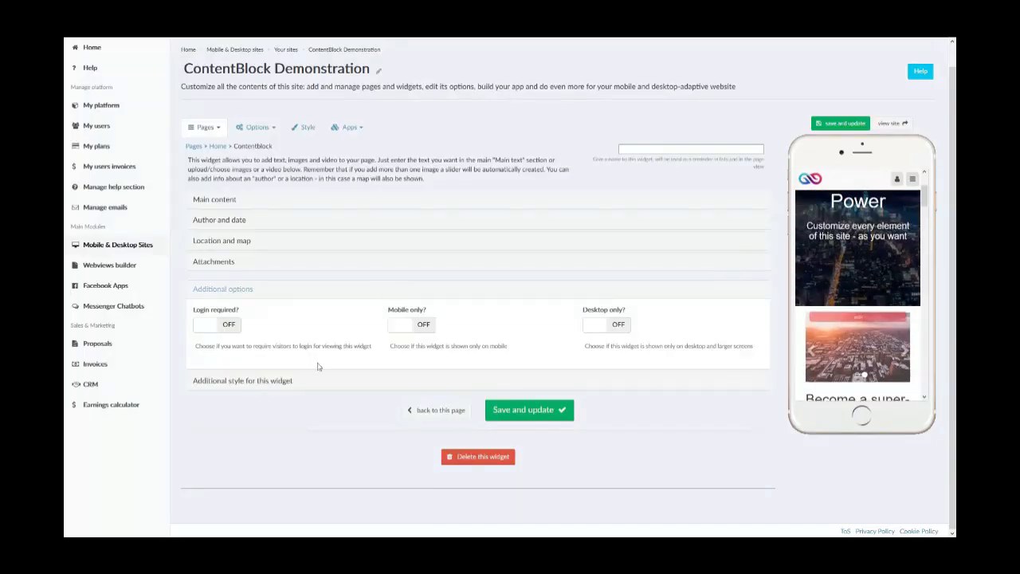
- Examine the desktop space choices, margins choices and custom class field in the widget's additional style settings
click(277, 386)
scroll(276, 386, down, 3)
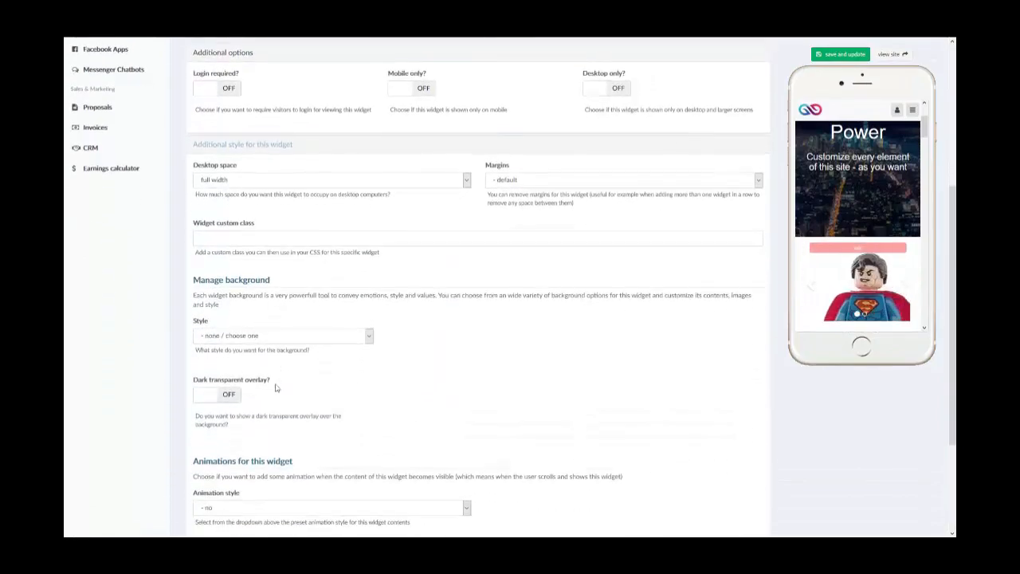
scroll(277, 386, down, 1)
scroll(276, 386, up, 1)
click(313, 180)
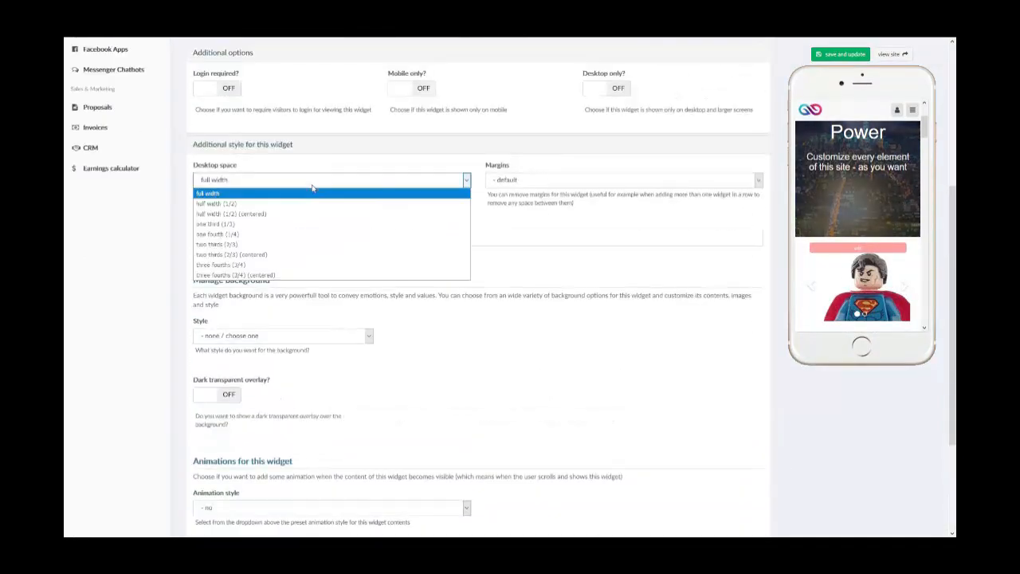
click(488, 182)
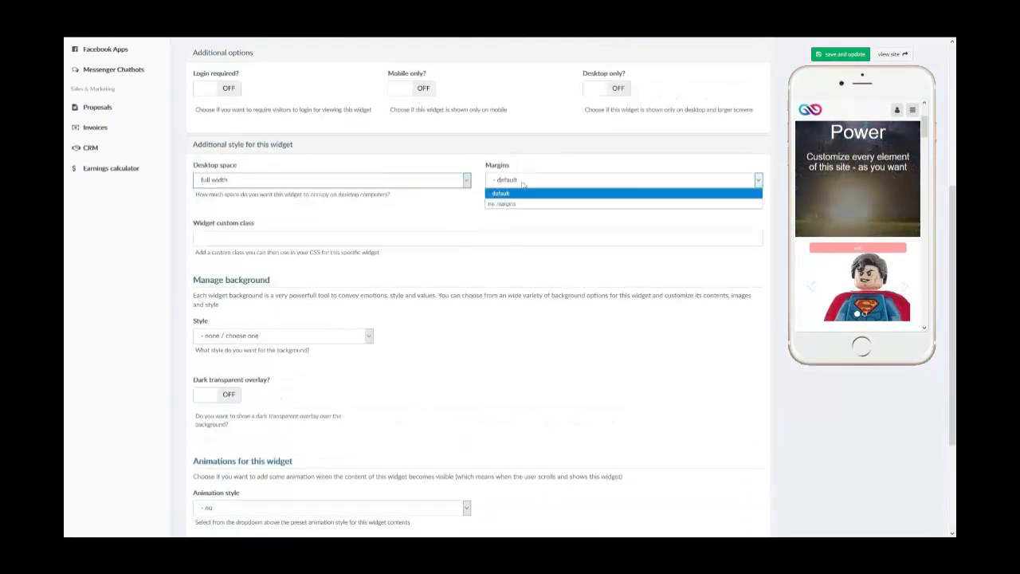
click(524, 192)
click(284, 243)
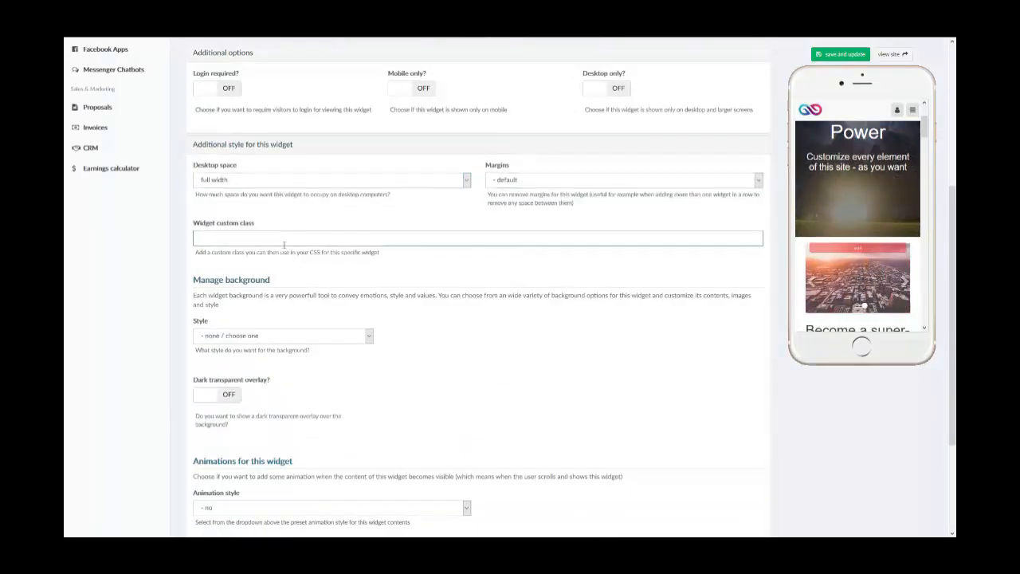
- Set the widget's background to solid color #d9d9d9, and save the widget to check the background in the mobile preview
click(342, 339)
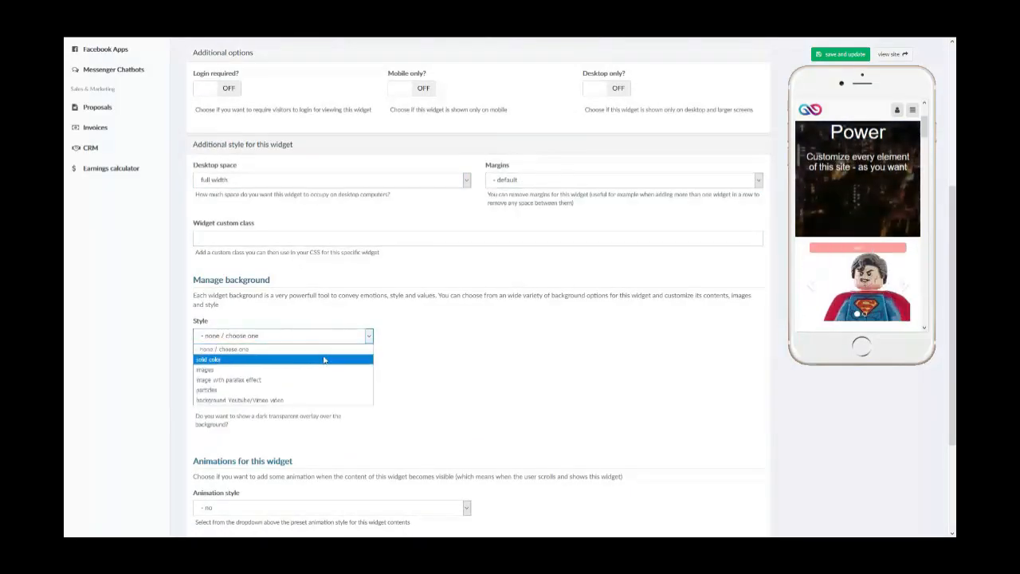
click(324, 360)
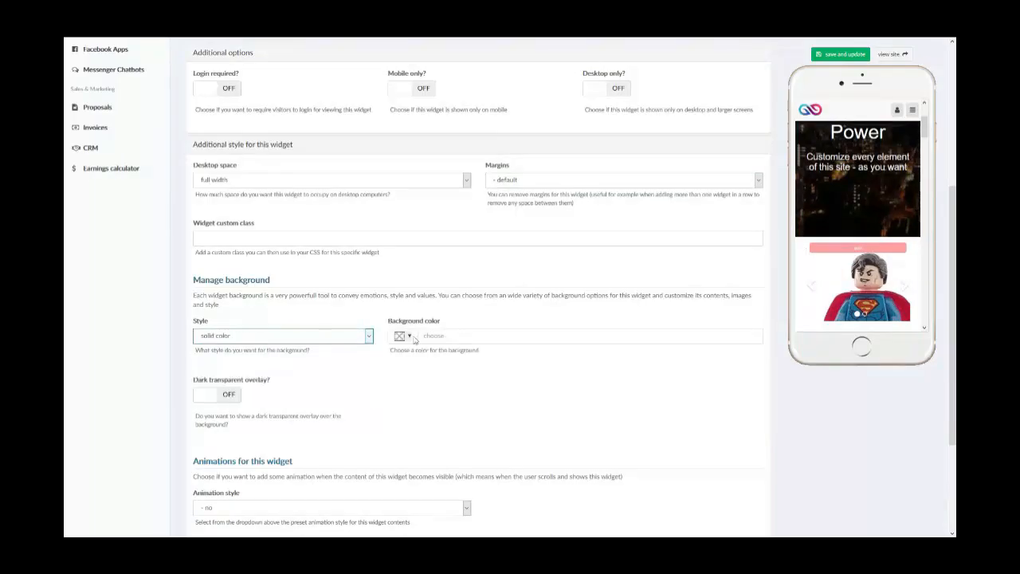
click(414, 336)
click(441, 350)
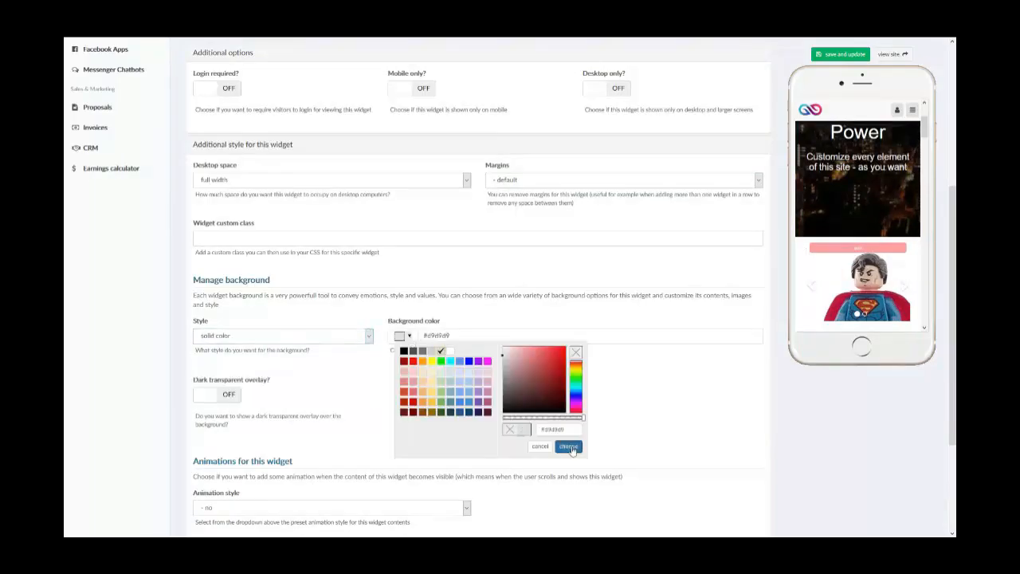
click(568, 447)
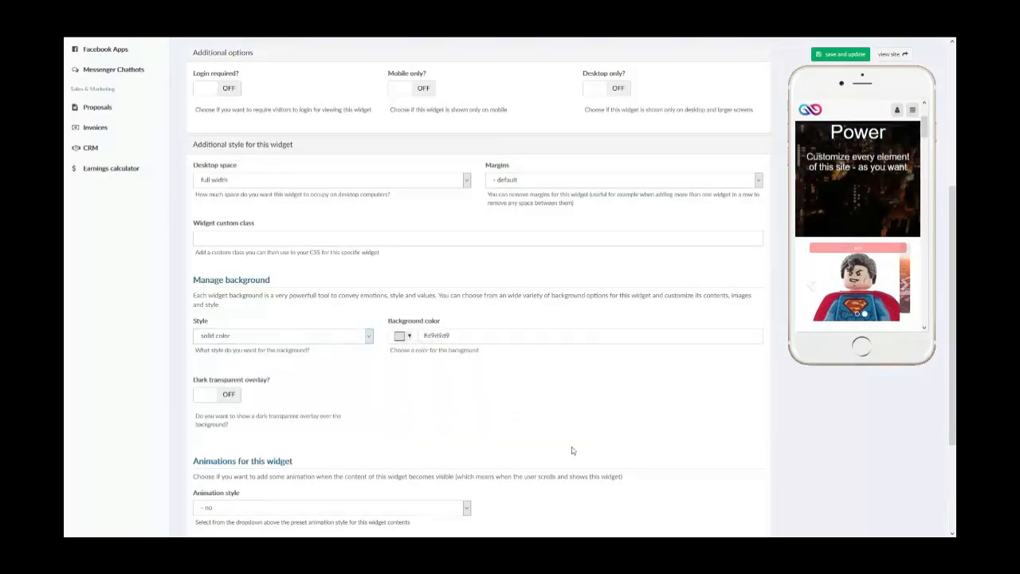
click(819, 56)
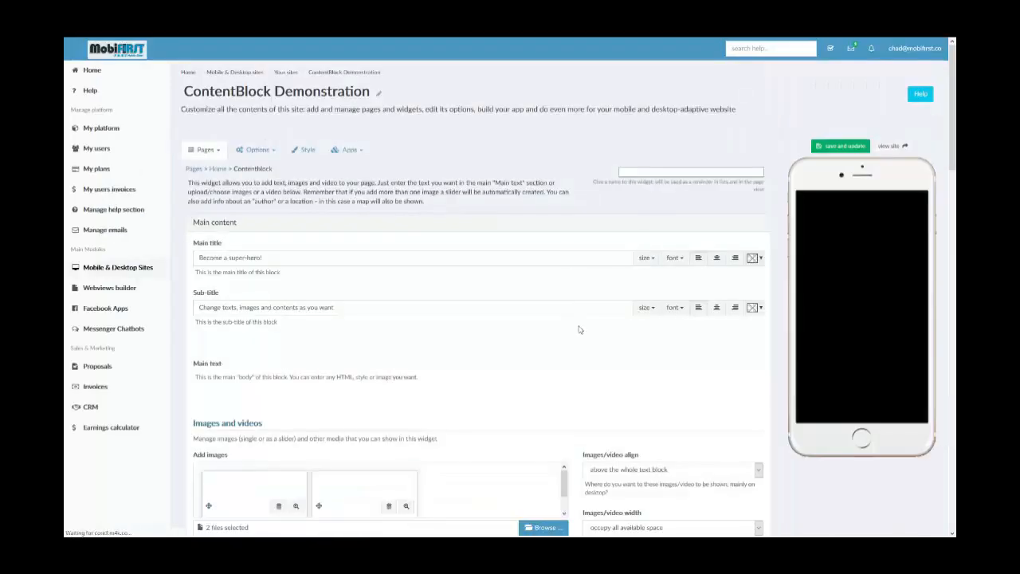
scroll(823, 280, down, 5)
scroll(824, 274, down, 6)
scroll(839, 335, down, 3)
scroll(839, 335, up, 2)
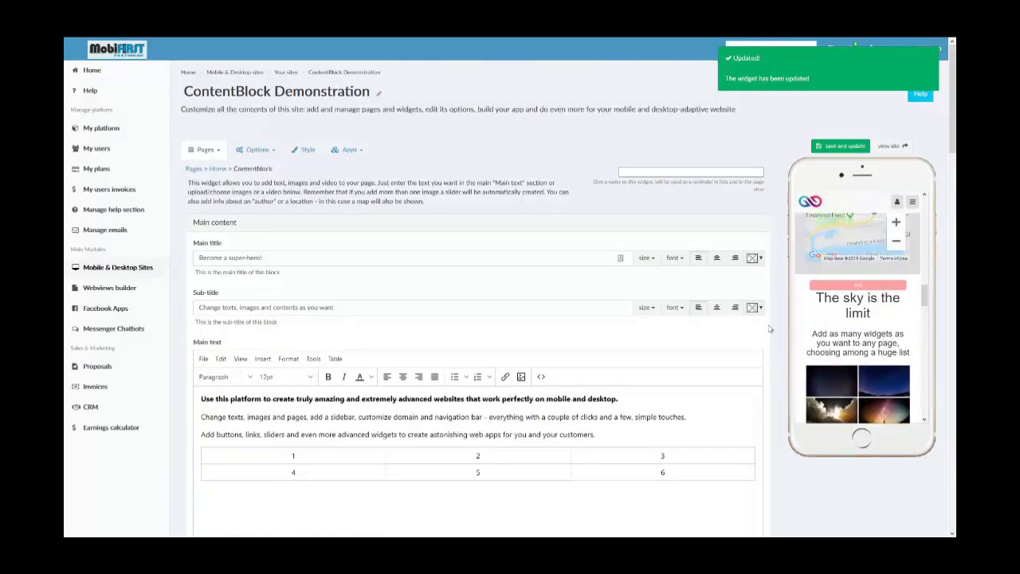
- Change the widget's background style to "background Youtube/Vimeo video" in the additional style settings
scroll(543, 312, down, 5)
scroll(544, 312, down, 15)
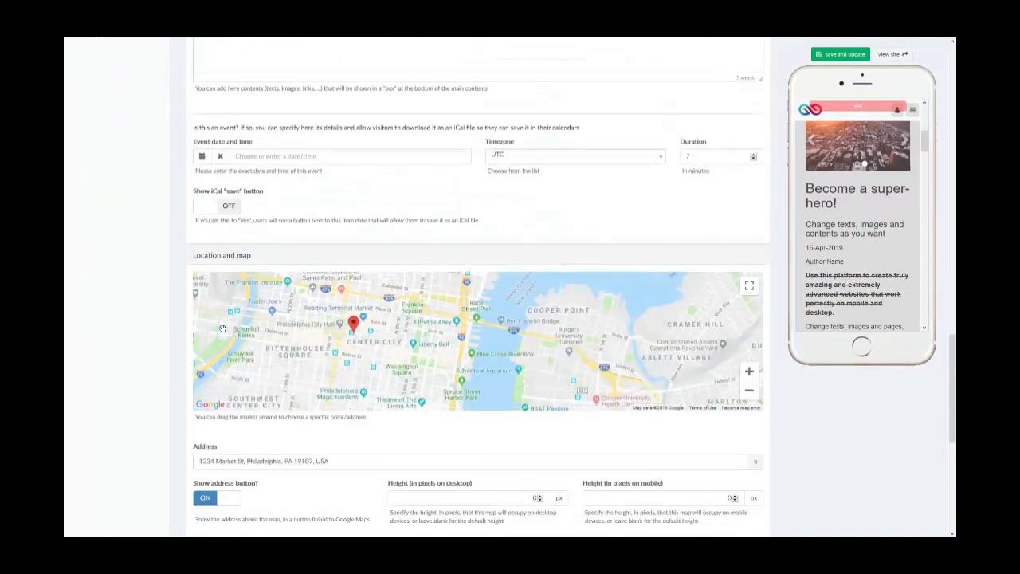
scroll(224, 328, down, 10)
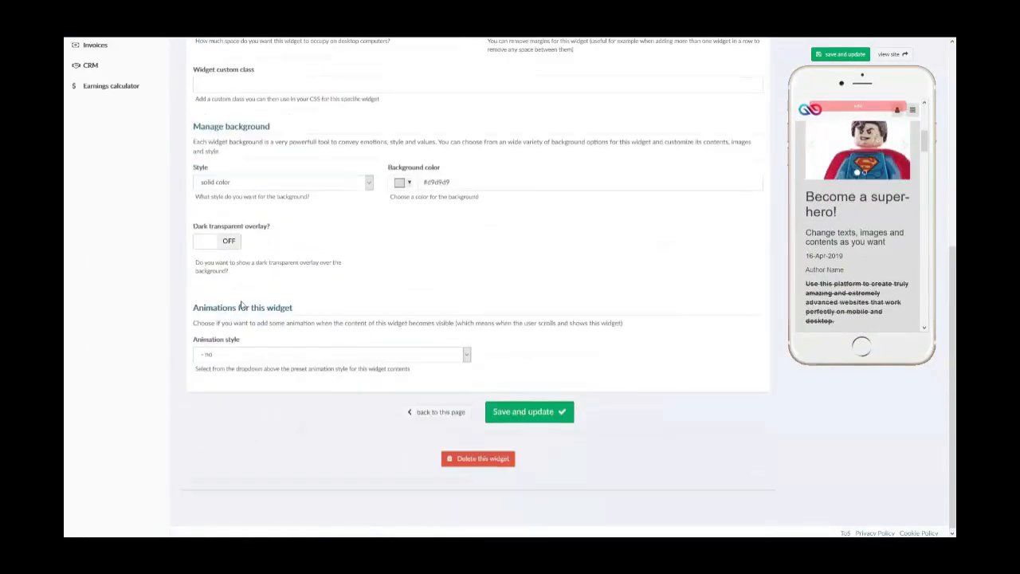
click(258, 185)
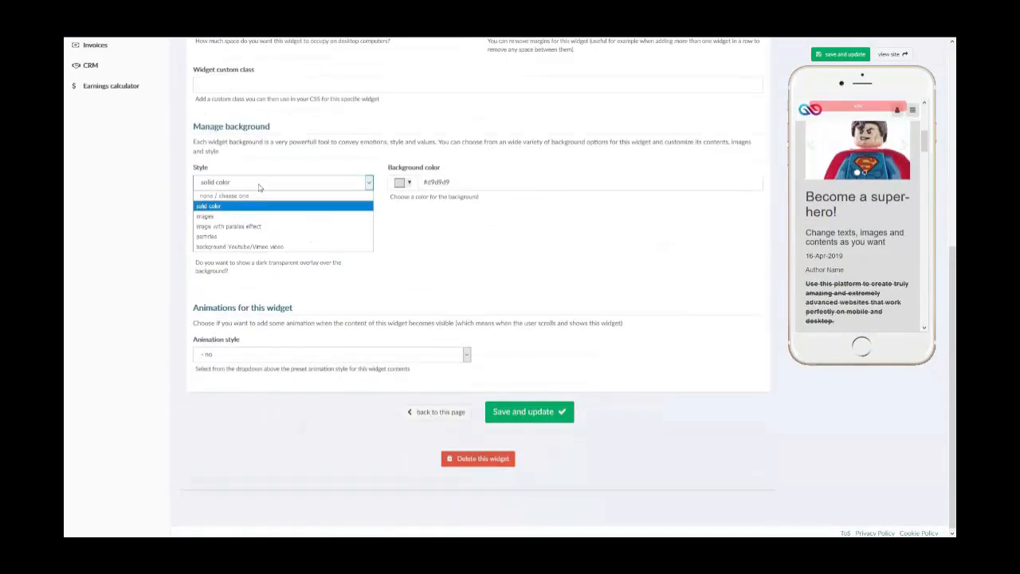
click(346, 249)
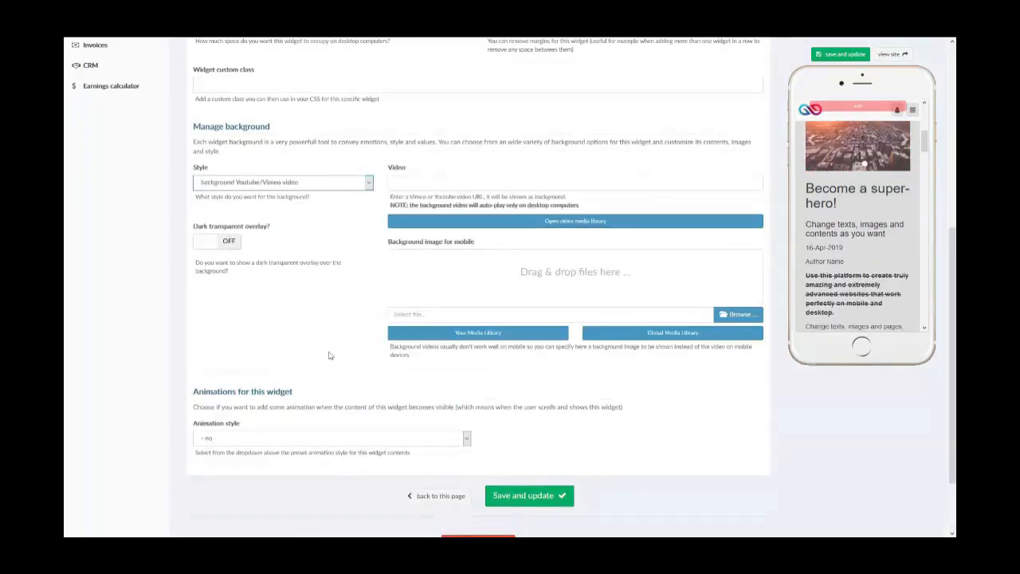
- Expand the main content section and review its title, sub-title, main text, images and videos, and button settings
scroll(355, 353, up, 2)
scroll(354, 353, down, 2)
scroll(354, 353, up, 5)
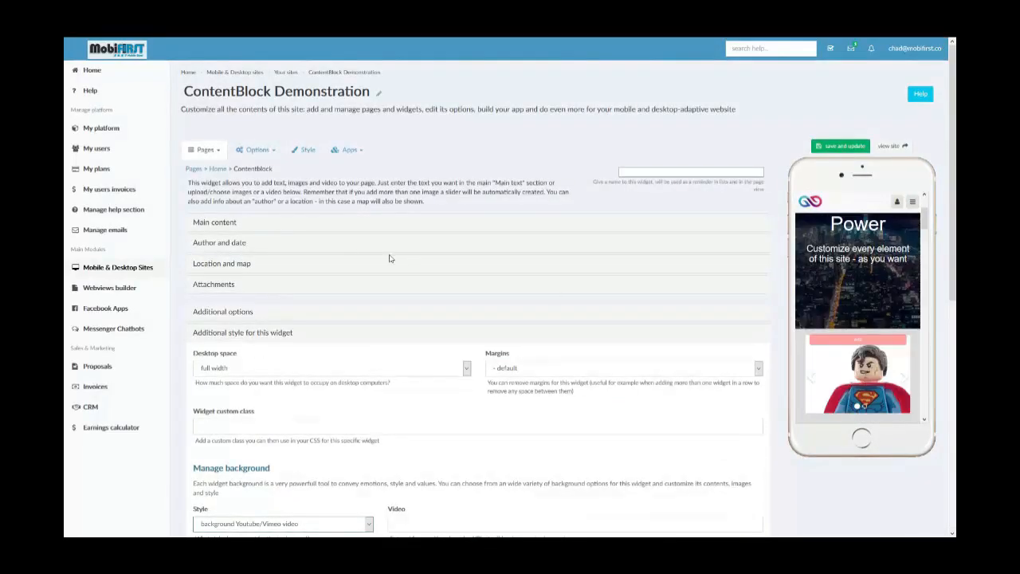
click(221, 224)
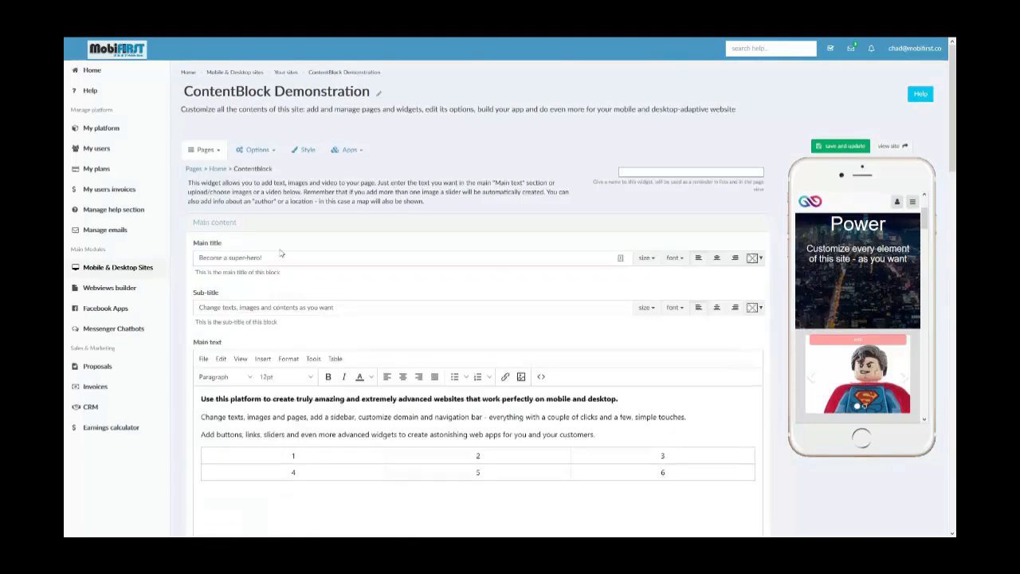
scroll(348, 391, down, 1)
scroll(347, 391, down, 3)
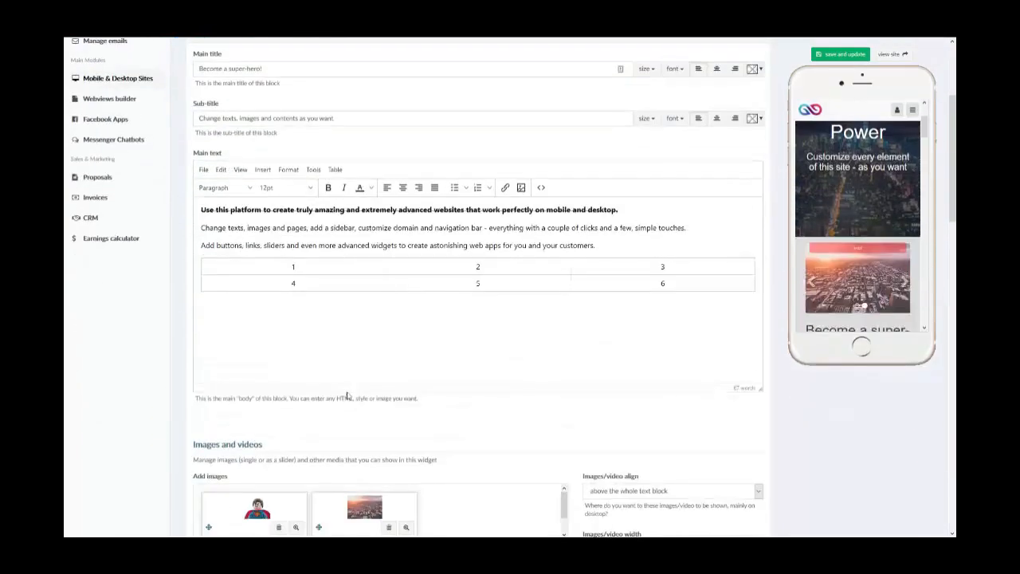
scroll(347, 391, up, 4)
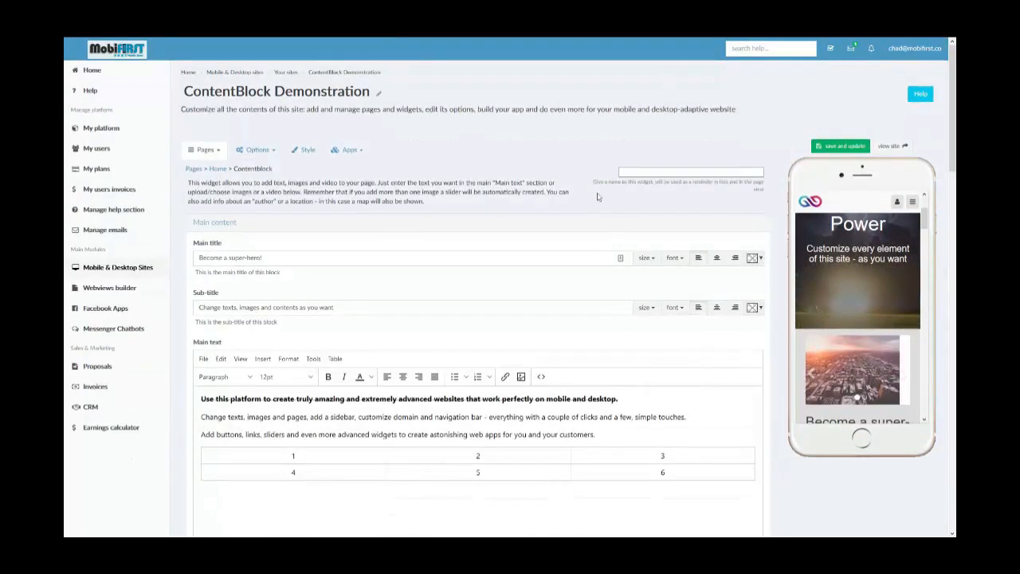
scroll(404, 231, down, 5)
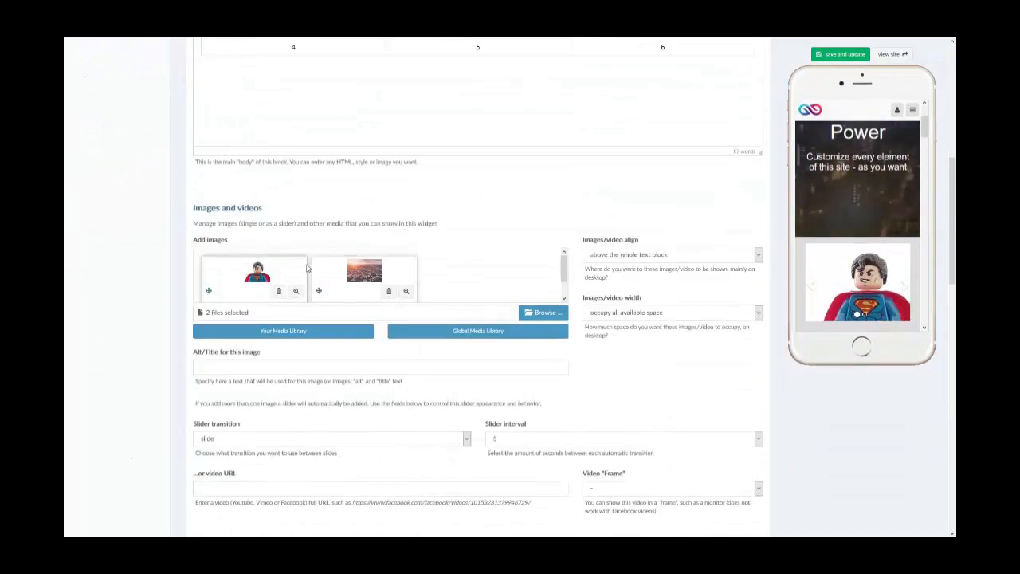
scroll(311, 275, down, 2)
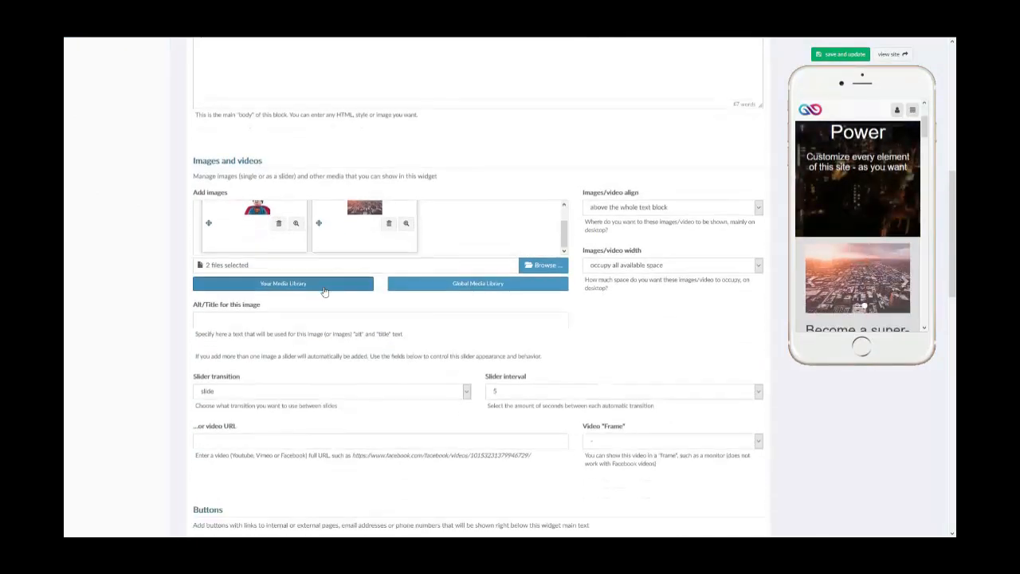
scroll(324, 291, down, 1)
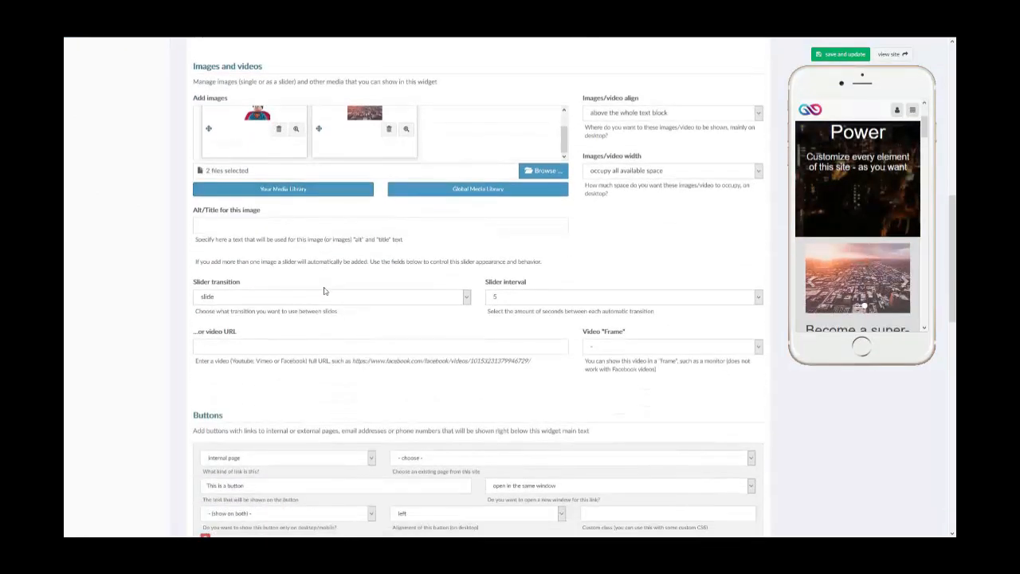
scroll(324, 291, down, 3)
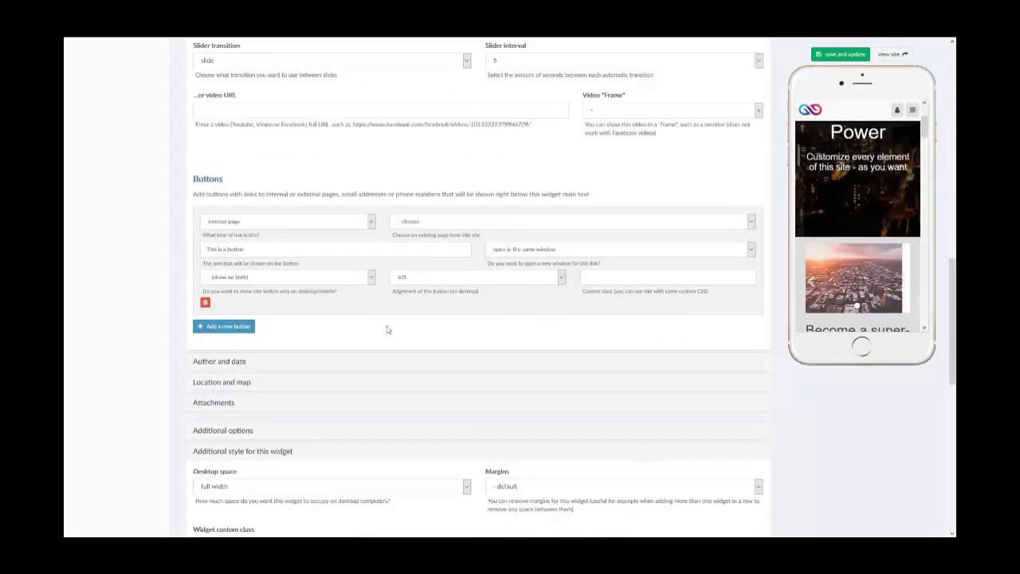